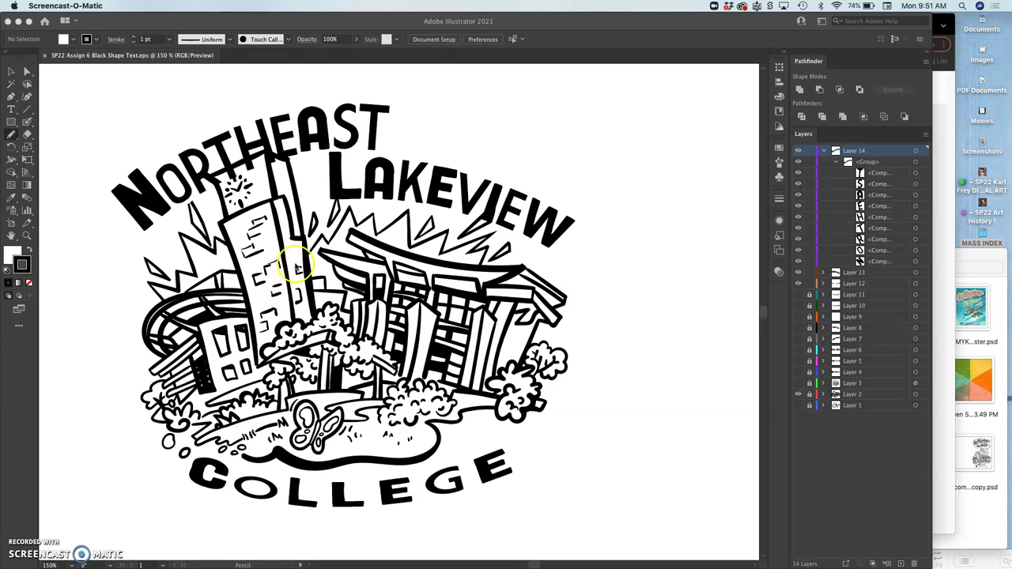
Back on the poster, hide the NORTHEAST and finished COLLEGE layers and inspect Layer 13's contents.
click(947, 148)
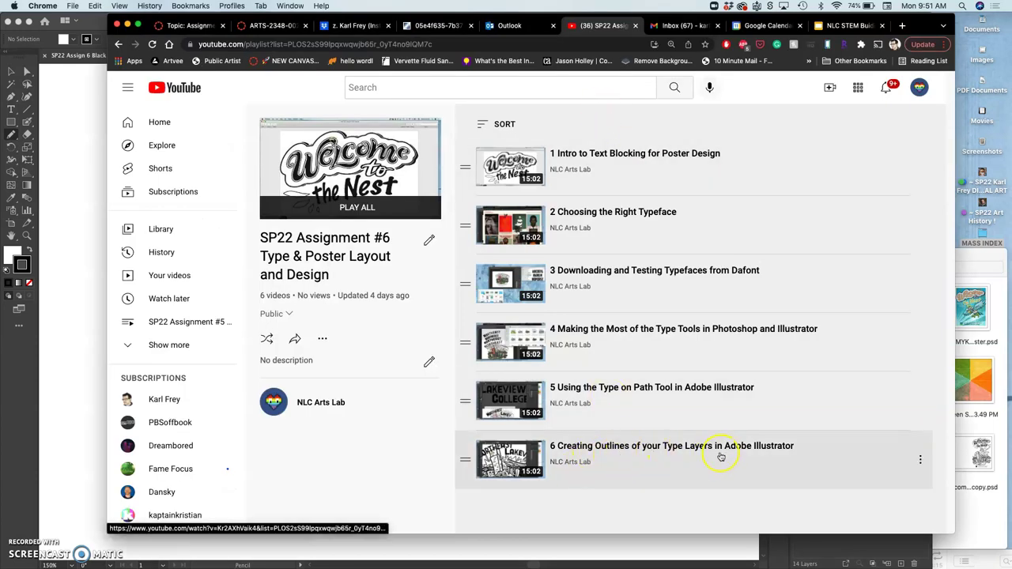
click(79, 471)
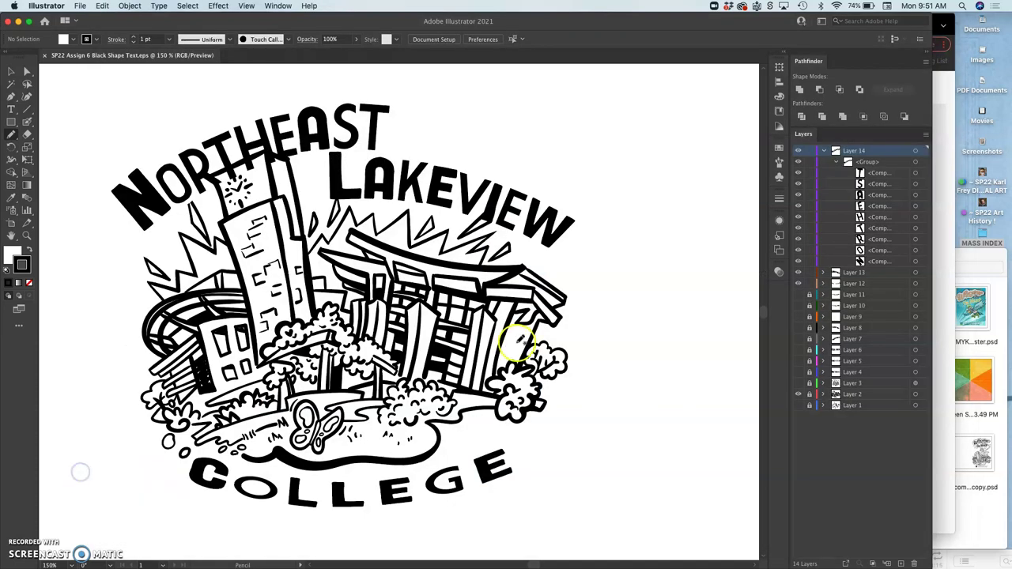
click(800, 154)
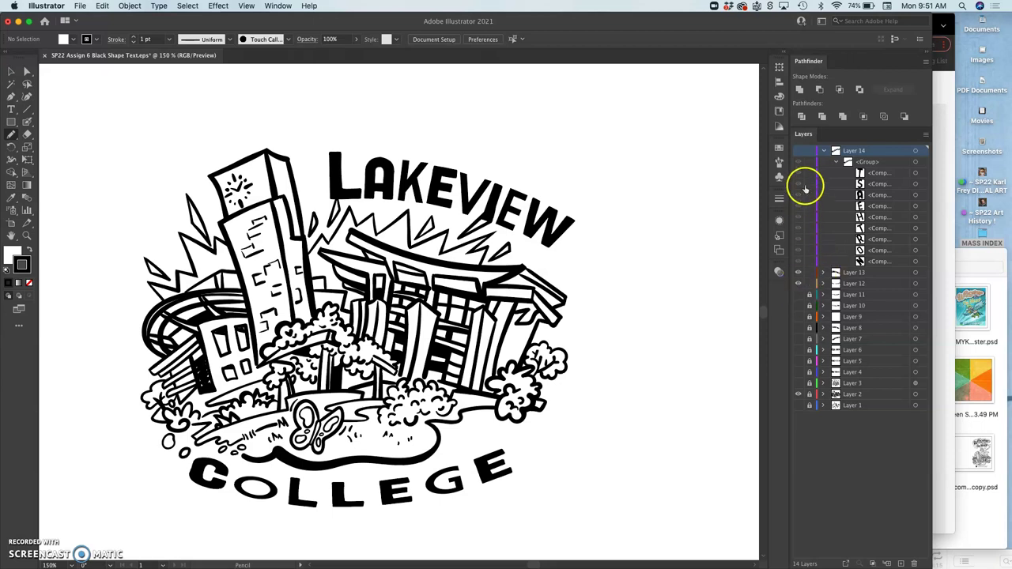
click(798, 285)
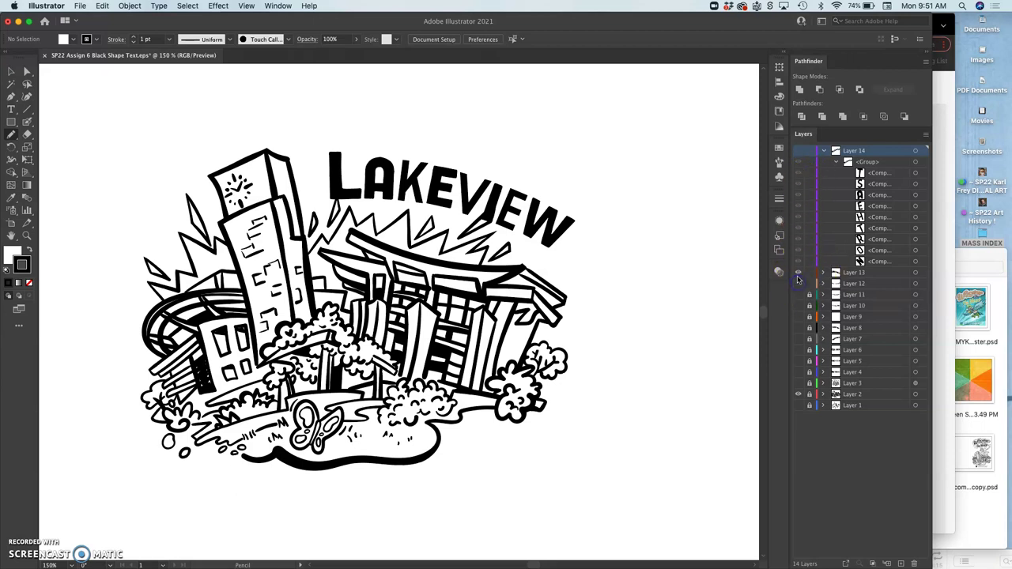
click(798, 273)
click(798, 273)
click(823, 273)
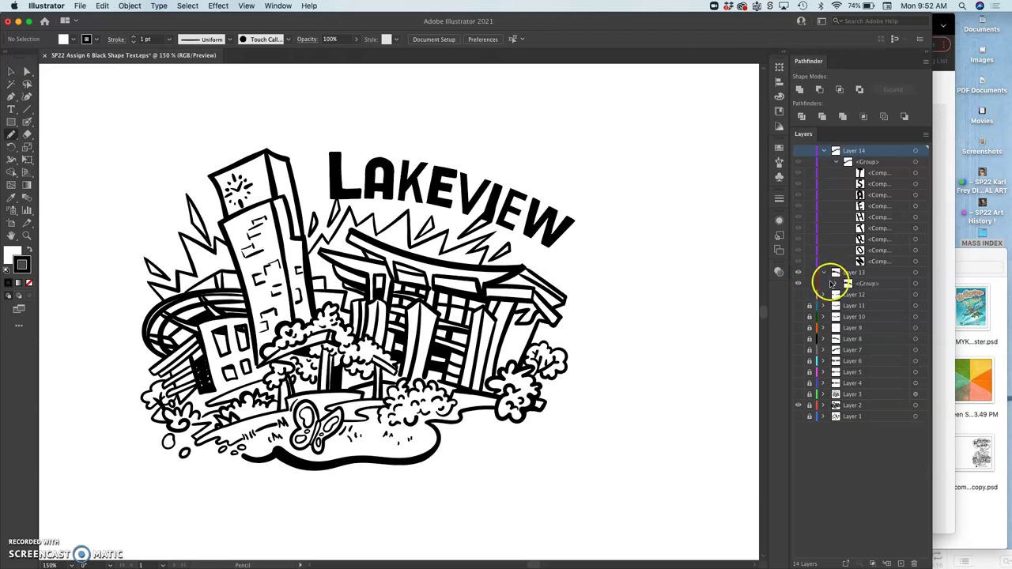
click(12, 112)
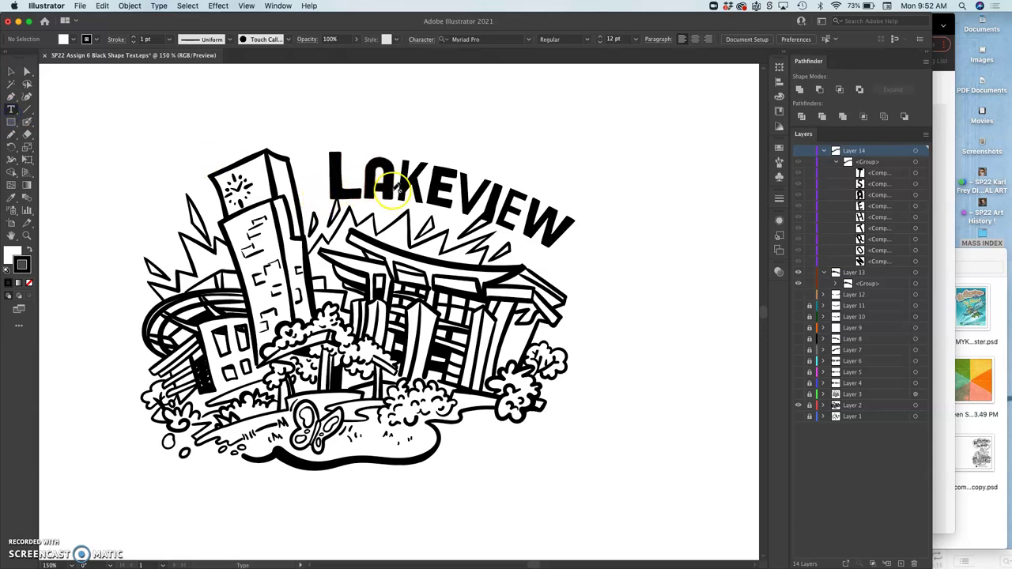
click(825, 274)
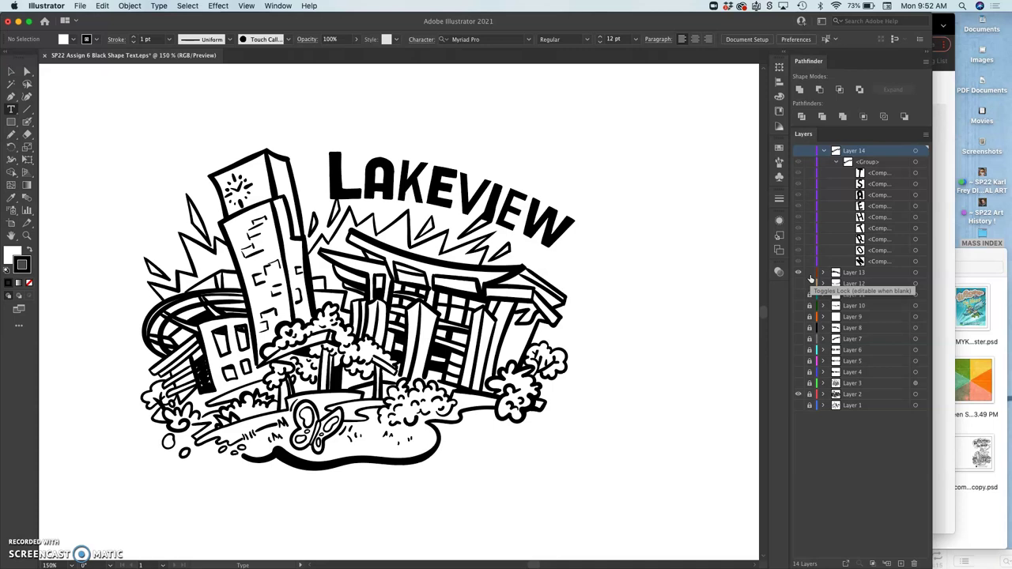
Hide Layers 14, 13 and 12 and turn on Layer 11's editable COLLEGE type.
click(809, 283)
click(799, 283)
click(800, 151)
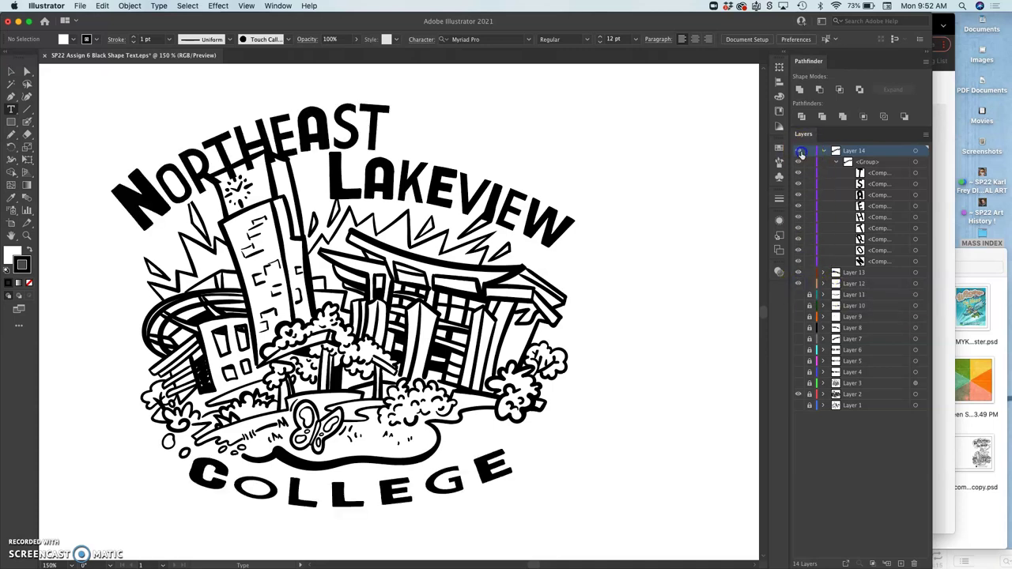
click(800, 151)
click(800, 151)
click(799, 151)
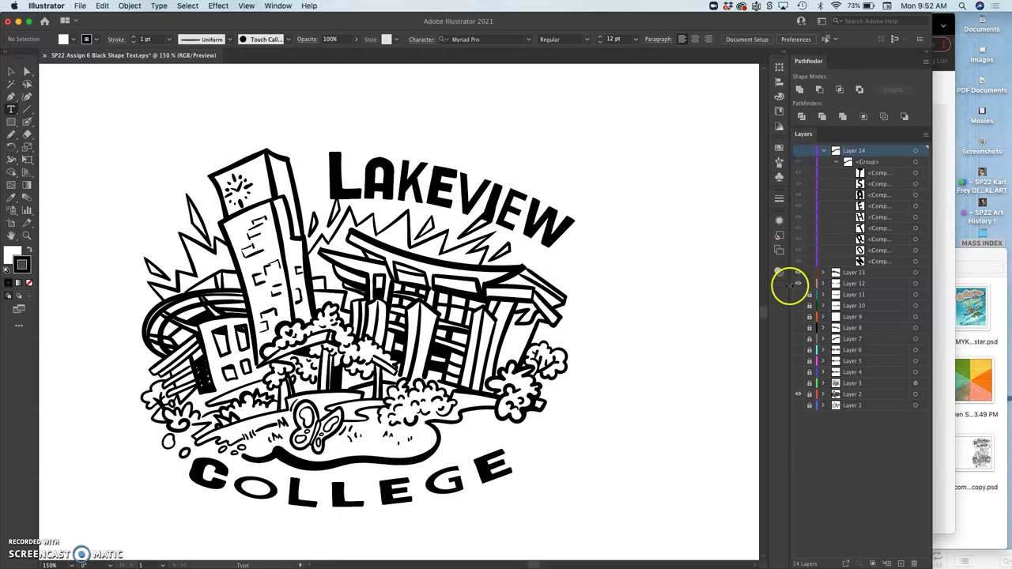
click(799, 272)
click(799, 285)
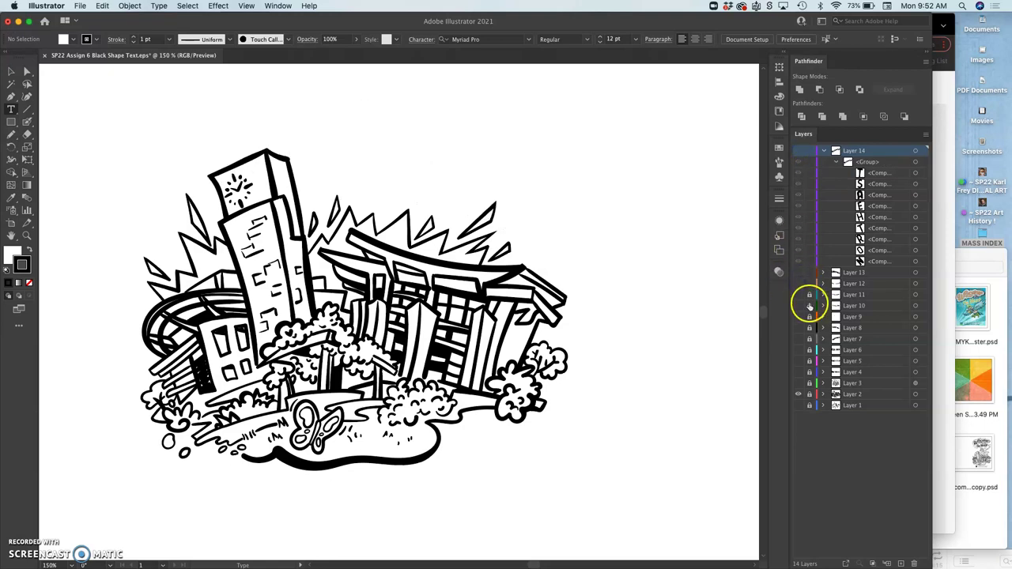
click(799, 295)
Unlock Layer 11 and select its arched COLLEGE path text with the Type tool.
scroll(642, 321, down, 4)
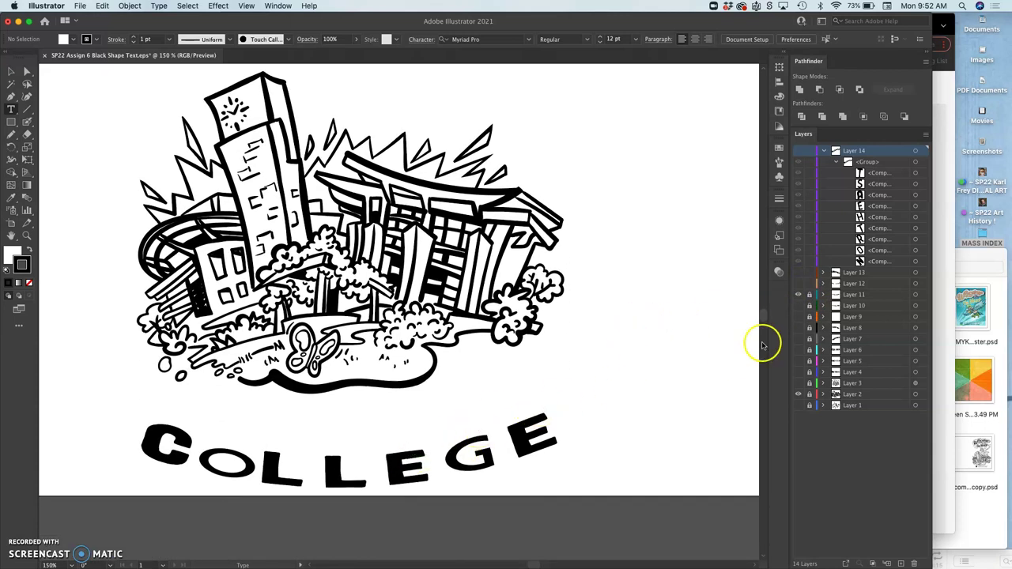
click(809, 296)
click(11, 109)
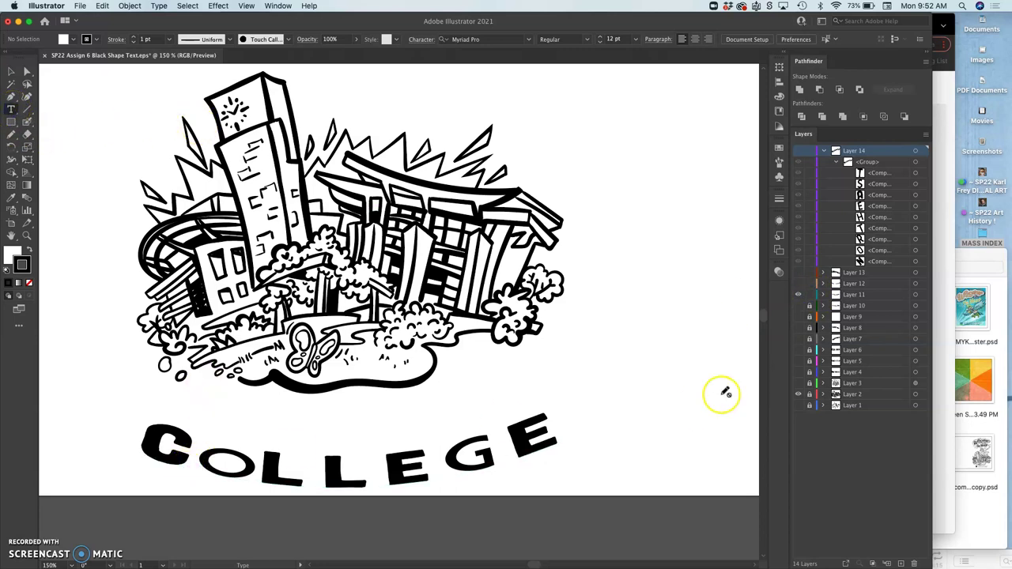
click(825, 296)
click(914, 305)
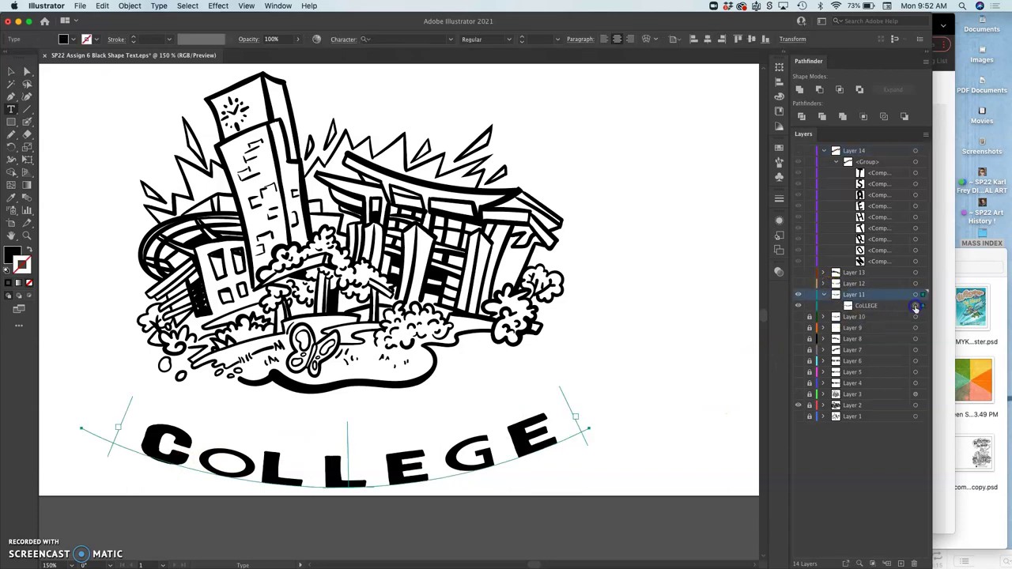
Test editing by replacing the second L with C, then undo to restore COLLEGE.
click(148, 449)
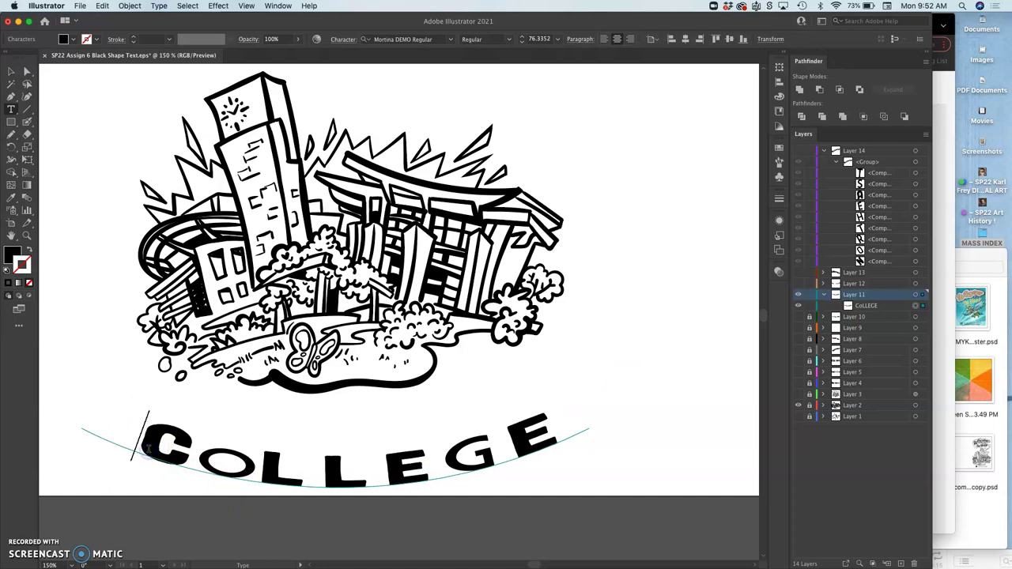
drag(150, 449, 331, 480)
click(359, 480)
text(C)
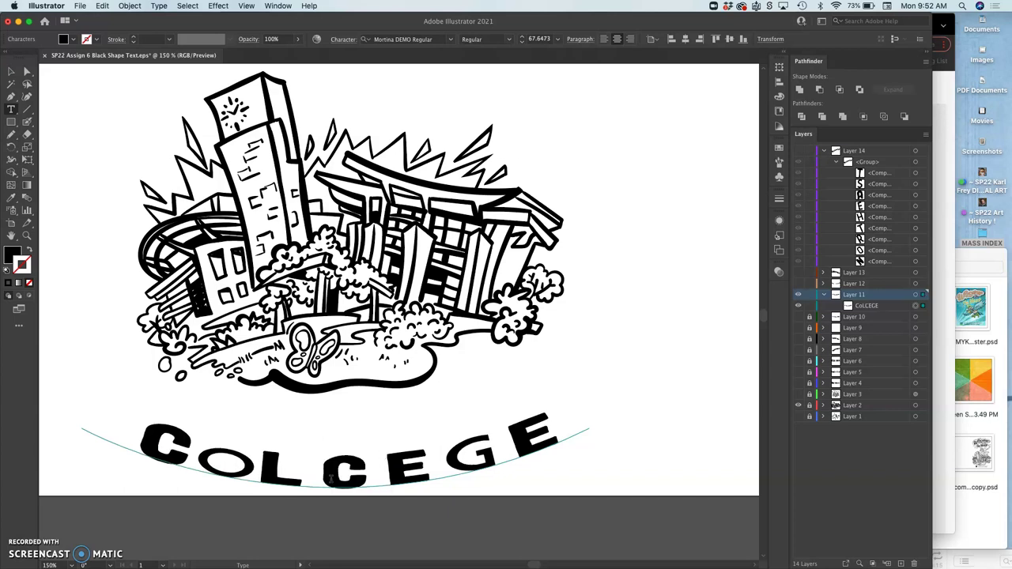
key(super+z)
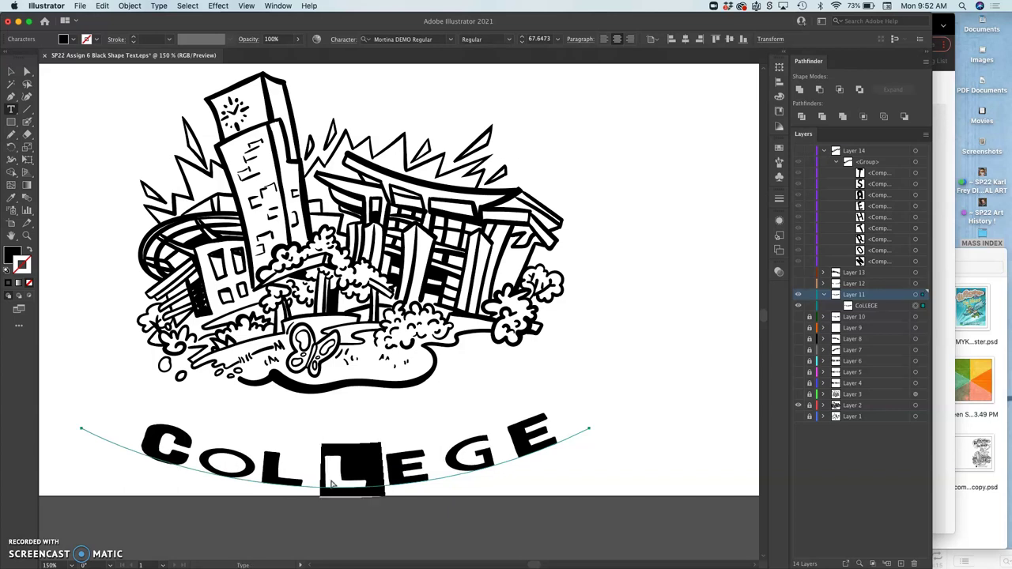
Review the COLLEGE text's context menu options and place the cursor within the word.
right_click(448, 478)
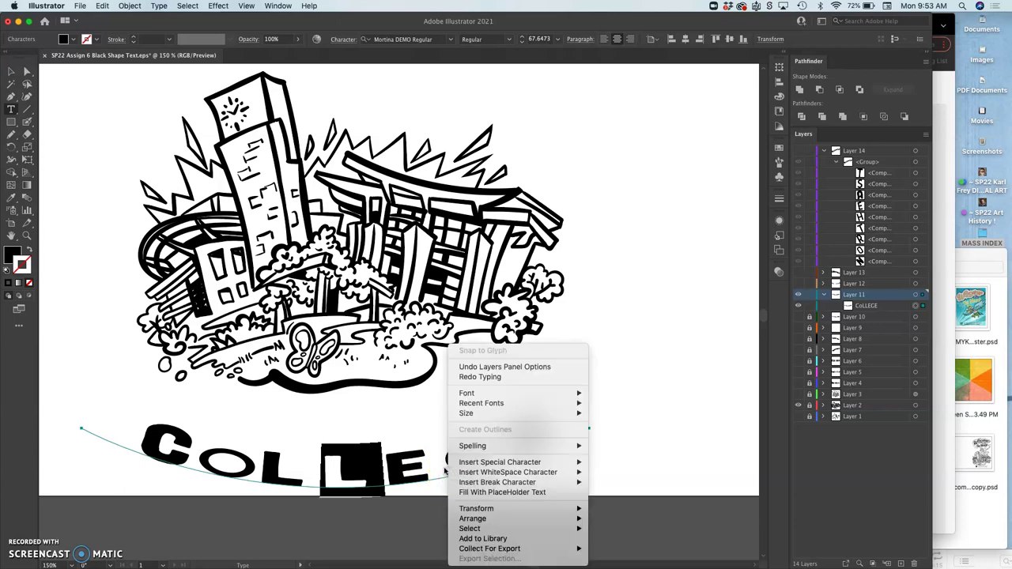
click(431, 452)
click(430, 448)
click(384, 463)
click(443, 467)
right_click(448, 478)
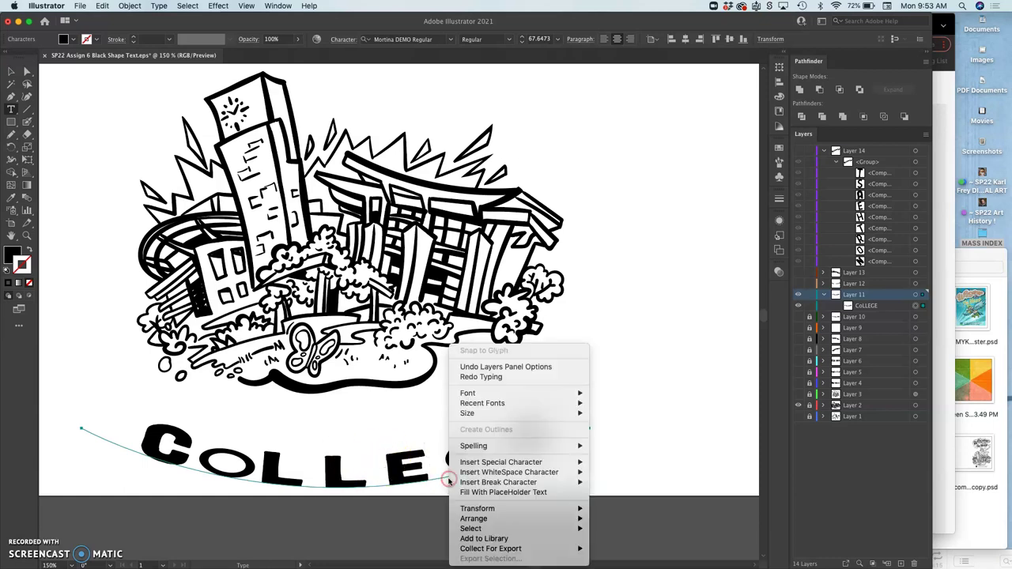
click(442, 477)
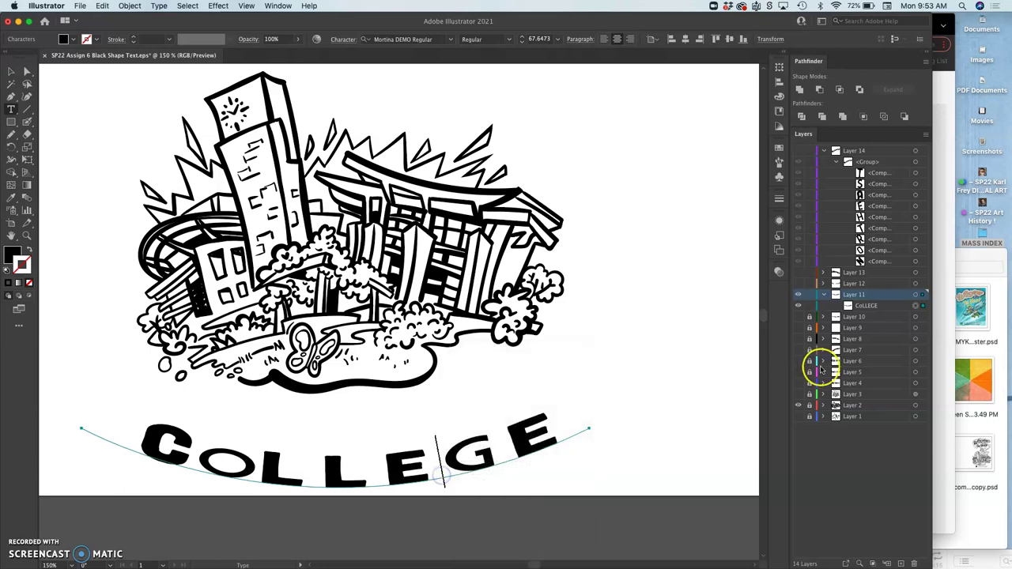
Select the whole path text, review Create Outlines without converting, and hide Layer 11.
click(917, 308)
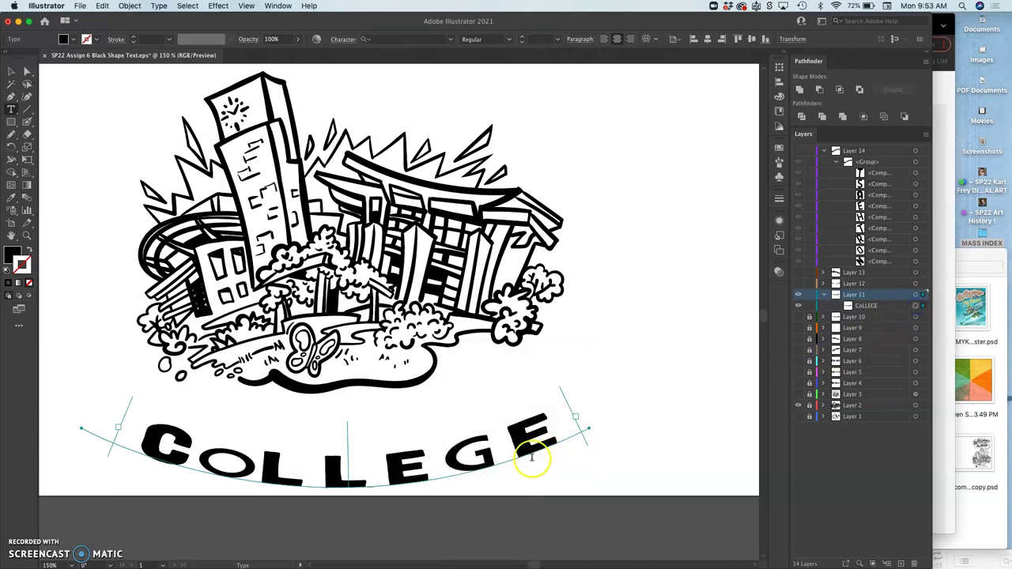
right_click(496, 466)
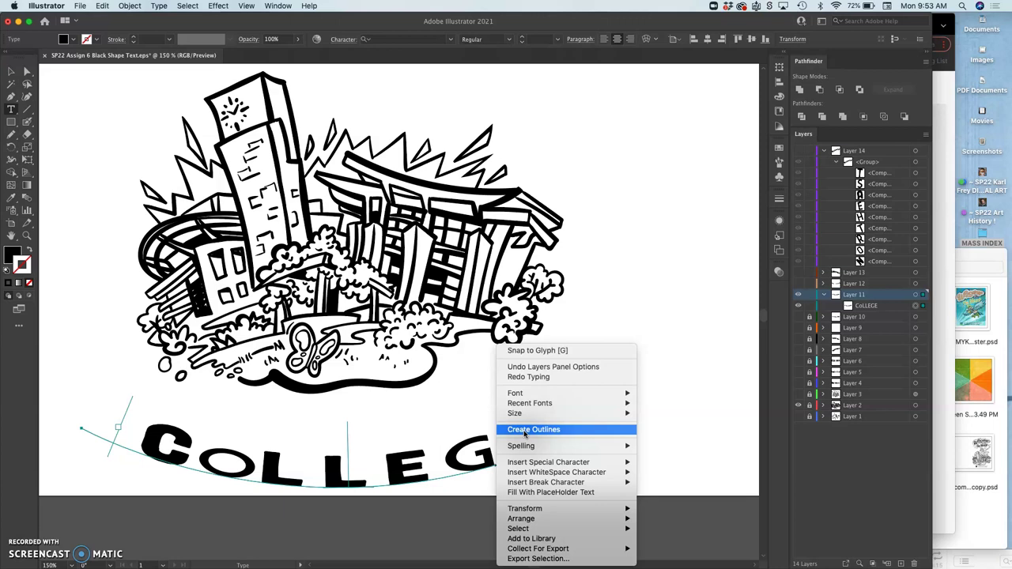
click(808, 296)
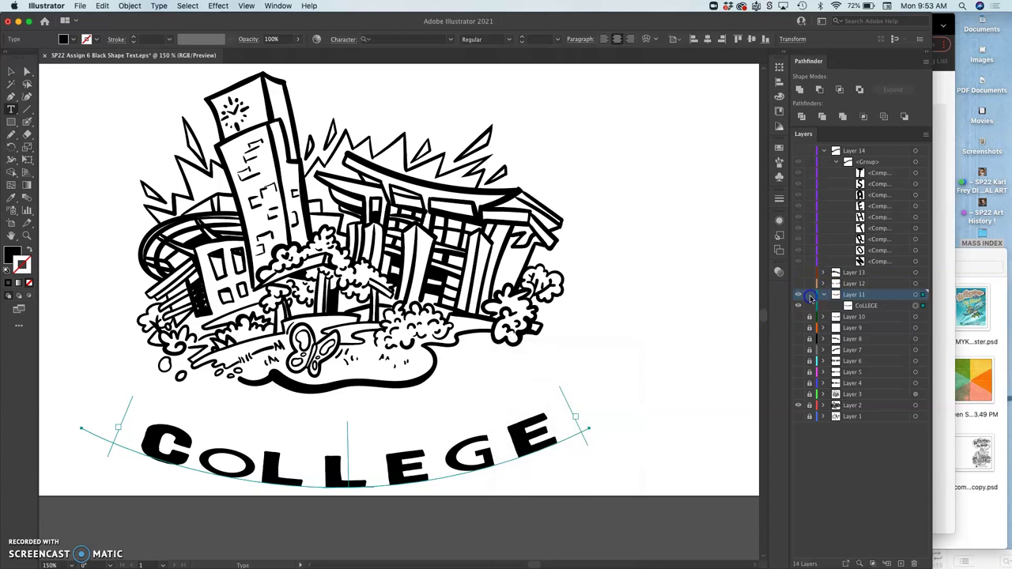
Show Layer 12's finished COLLEGE lettering, select all its letter shapes and zoom in to inspect.
click(799, 294)
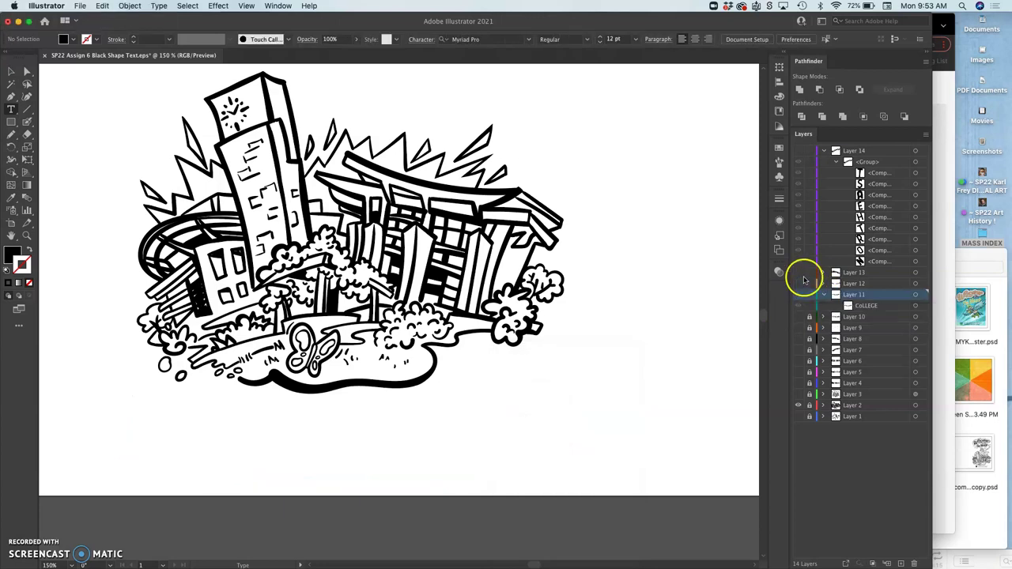
click(798, 291)
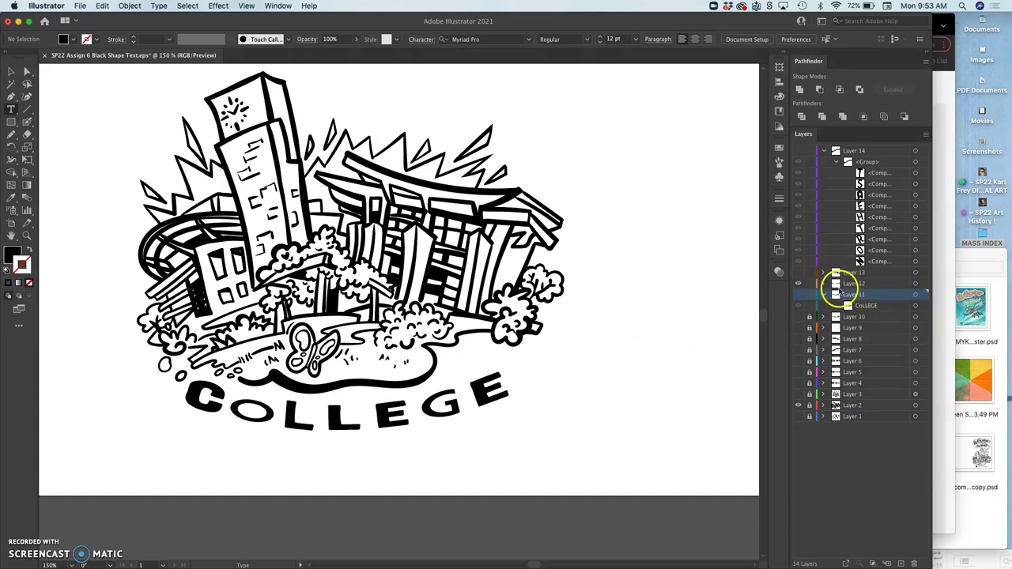
click(915, 283)
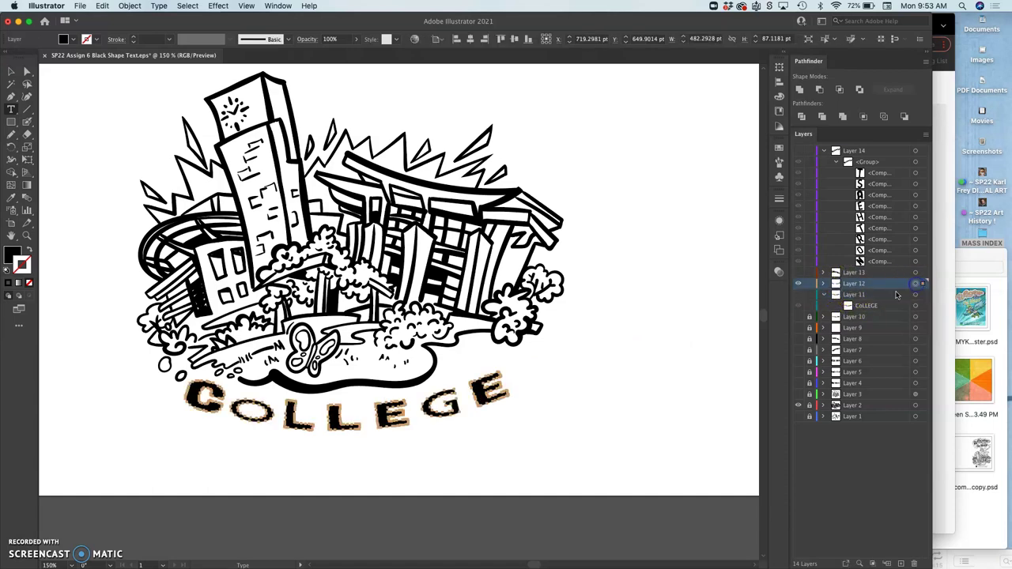
scroll(511, 377, up, 10)
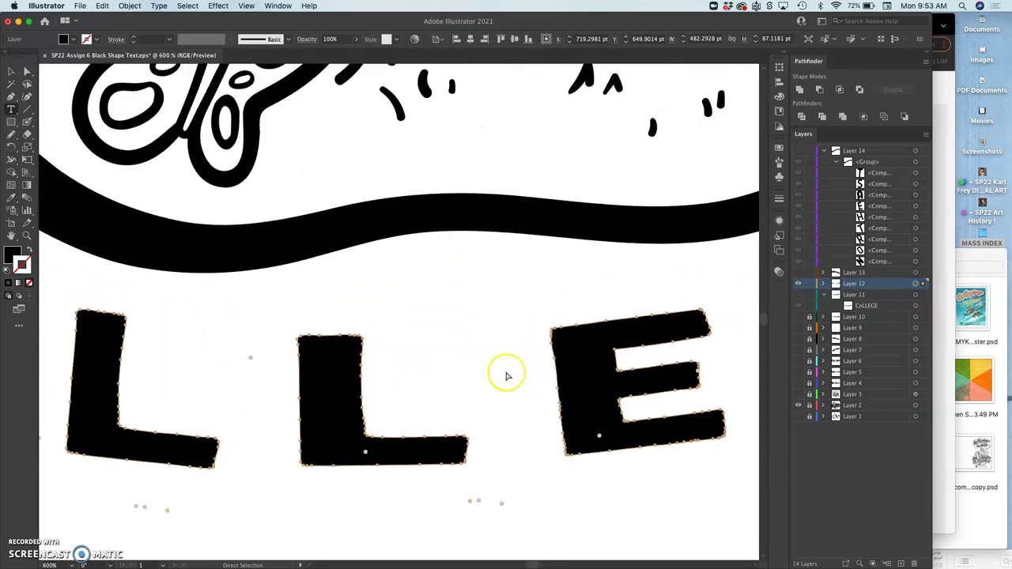
scroll(507, 376, left, 10)
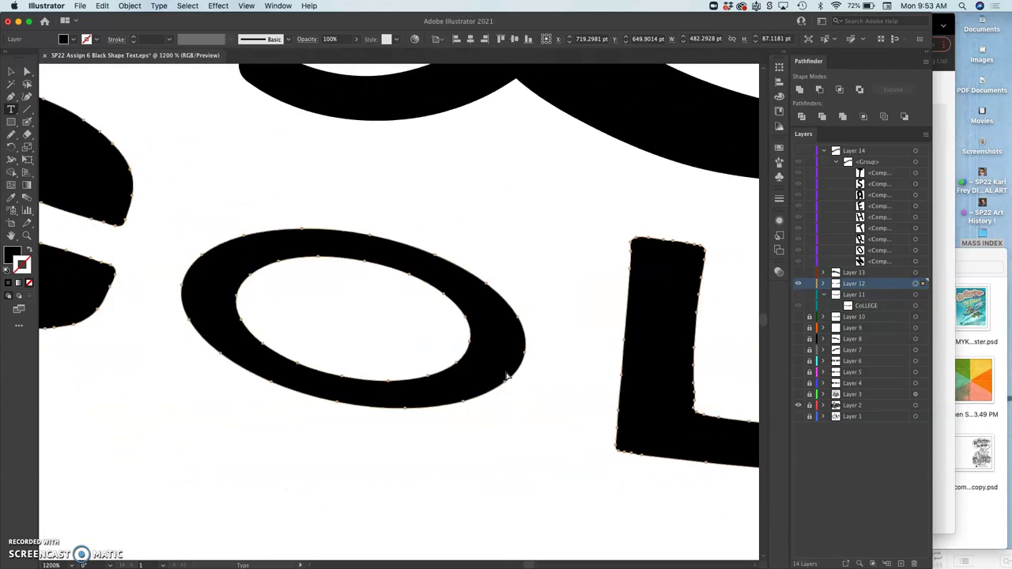
scroll(507, 376, down, 5)
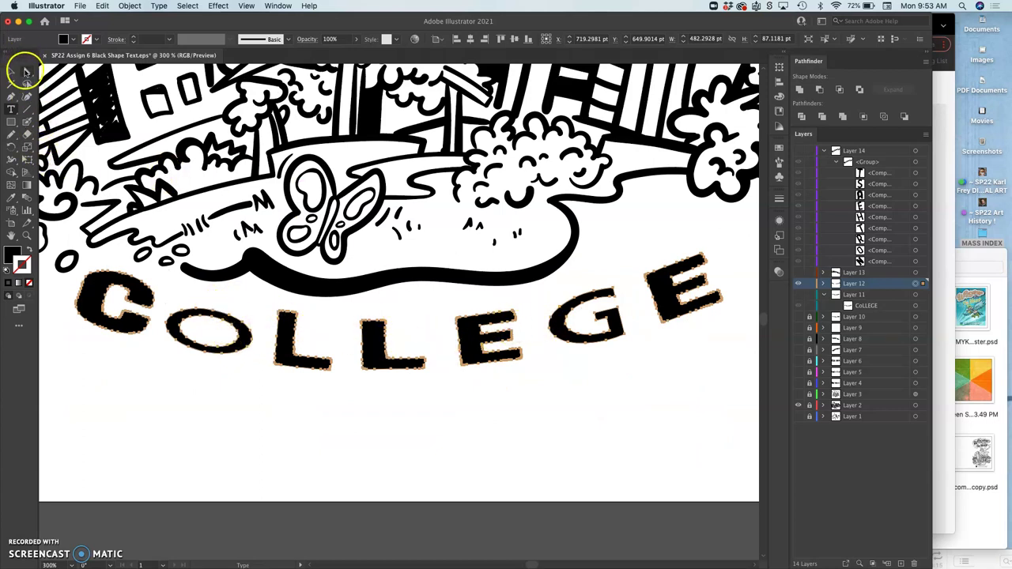
Select the O with Direct Selection and give it a pure black (000000) stroke.
click(26, 72)
click(185, 404)
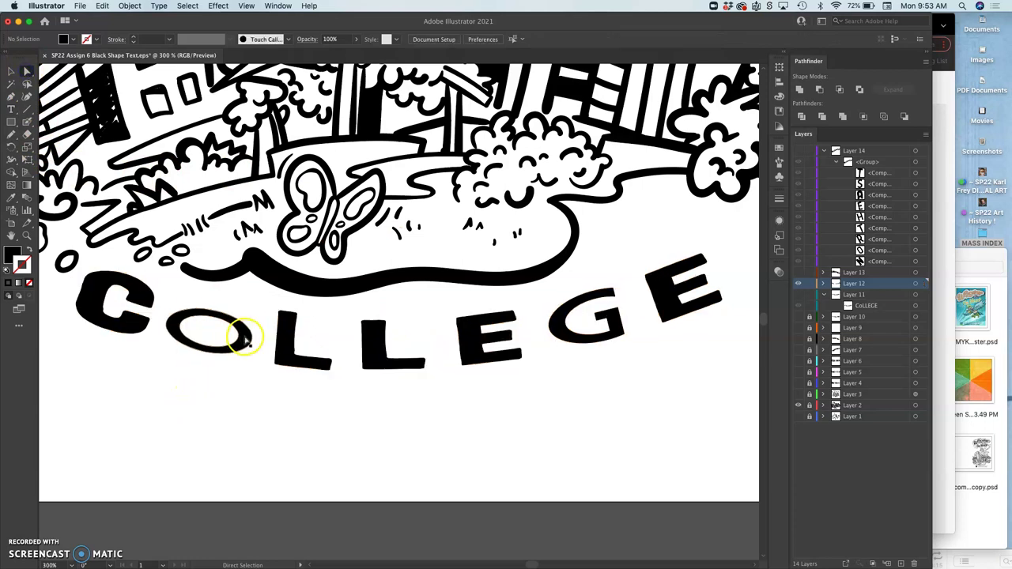
click(246, 338)
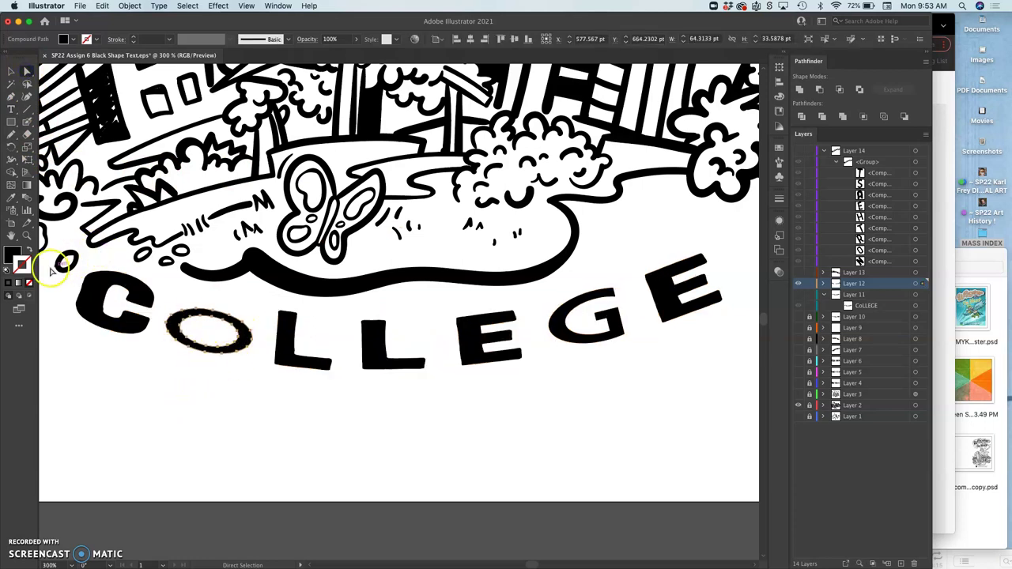
click(11, 285)
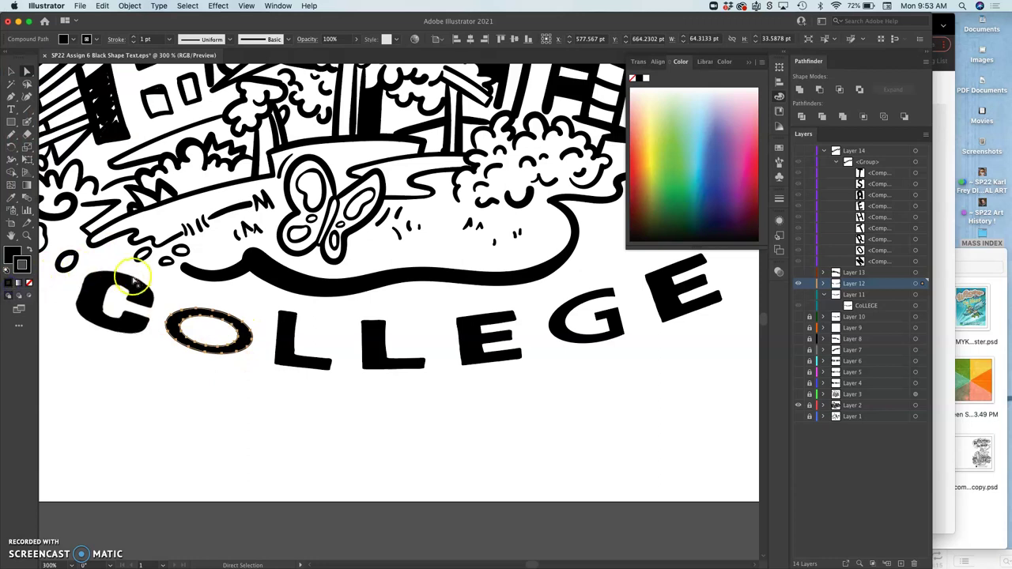
double_click(22, 266)
drag(330, 245, 299, 274)
click(586, 130)
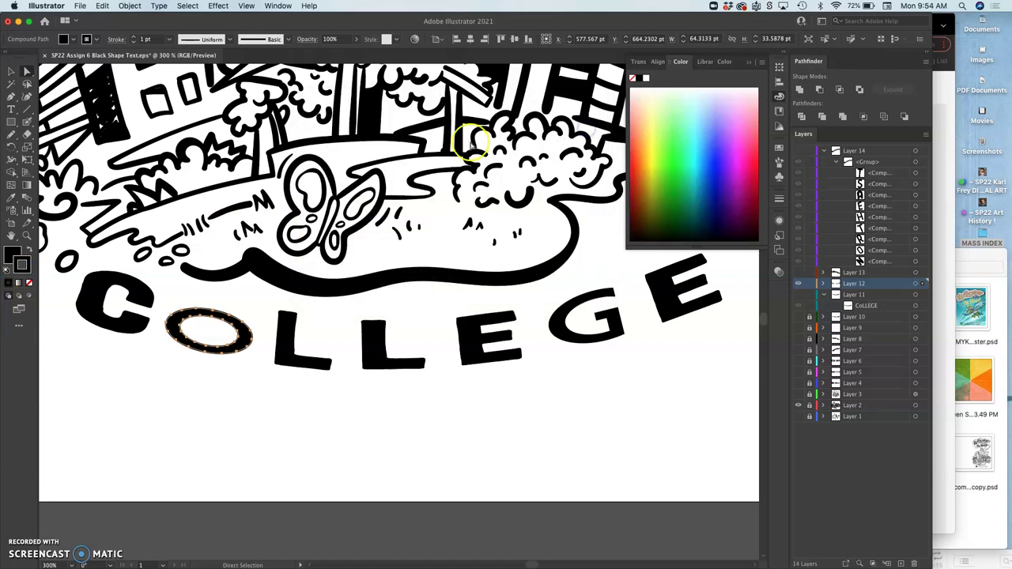
Set the O's stroke weight to 3 pt.
click(135, 37)
click(134, 38)
click(135, 37)
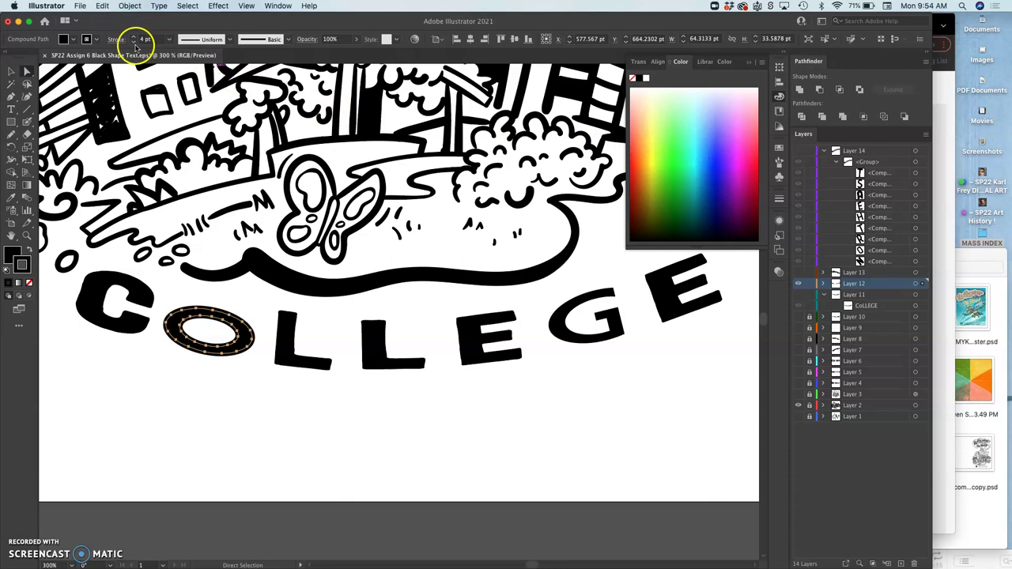
click(135, 43)
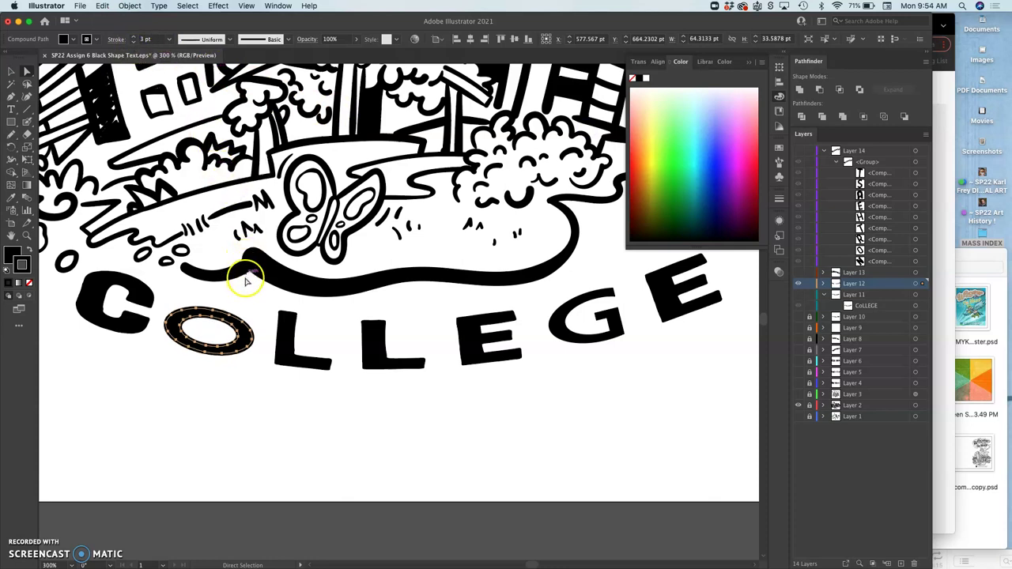
click(11, 73)
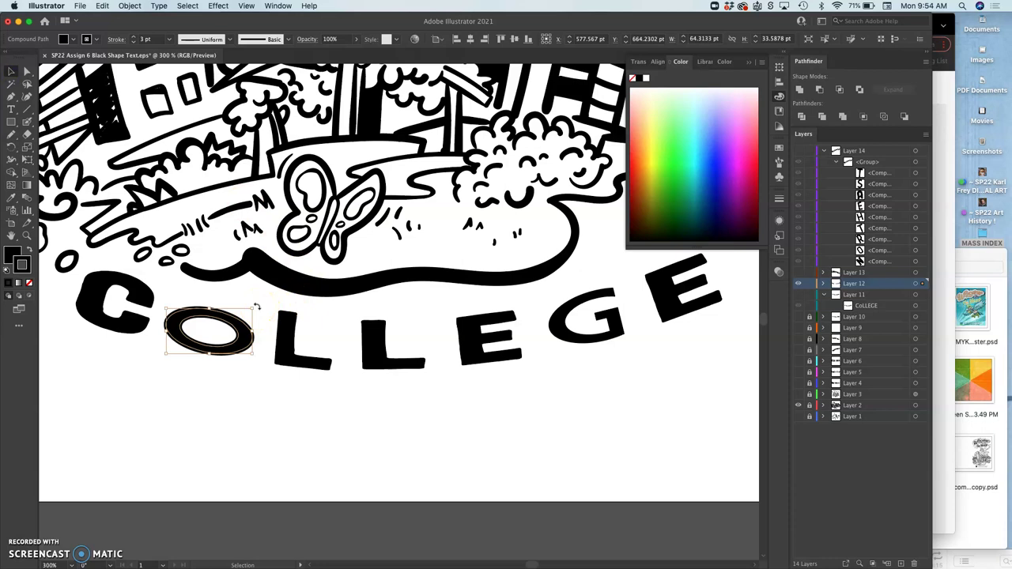
Rotate the O to tilt it about 11.6°.
drag(256, 307, 250, 297)
click(251, 392)
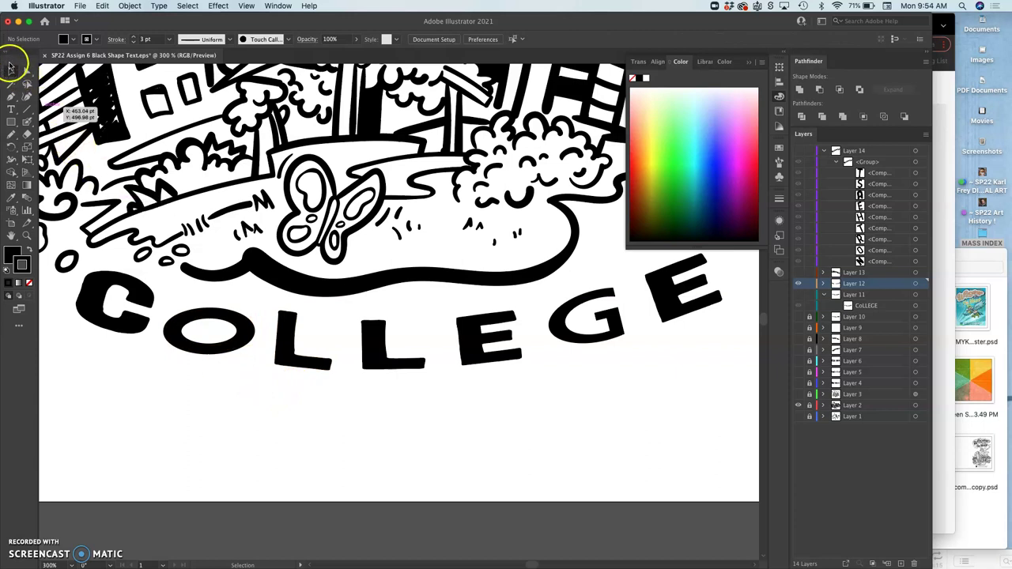
click(11, 72)
click(244, 317)
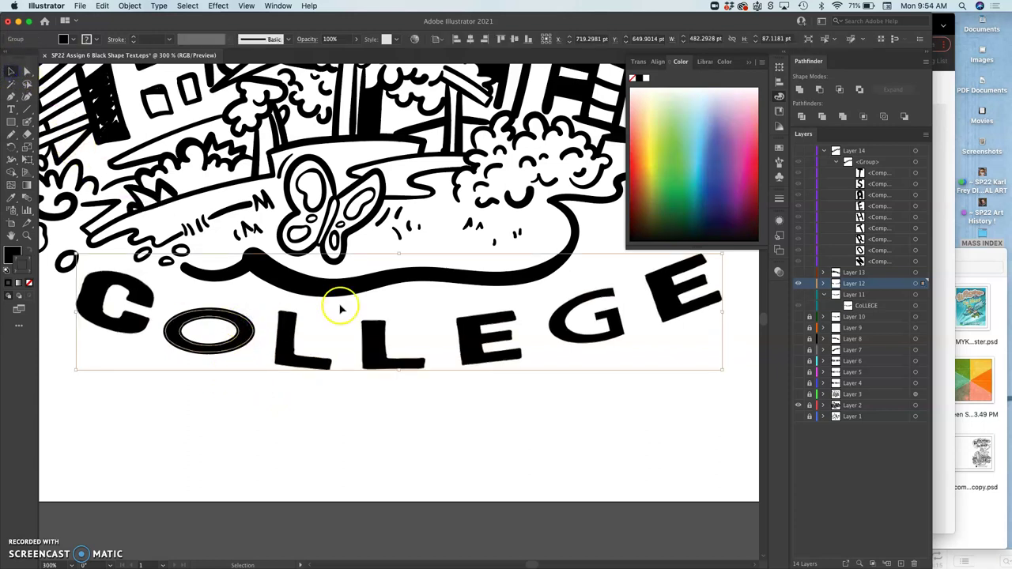
Expand Layer 12 and select the O letter alone via its target circle.
click(824, 284)
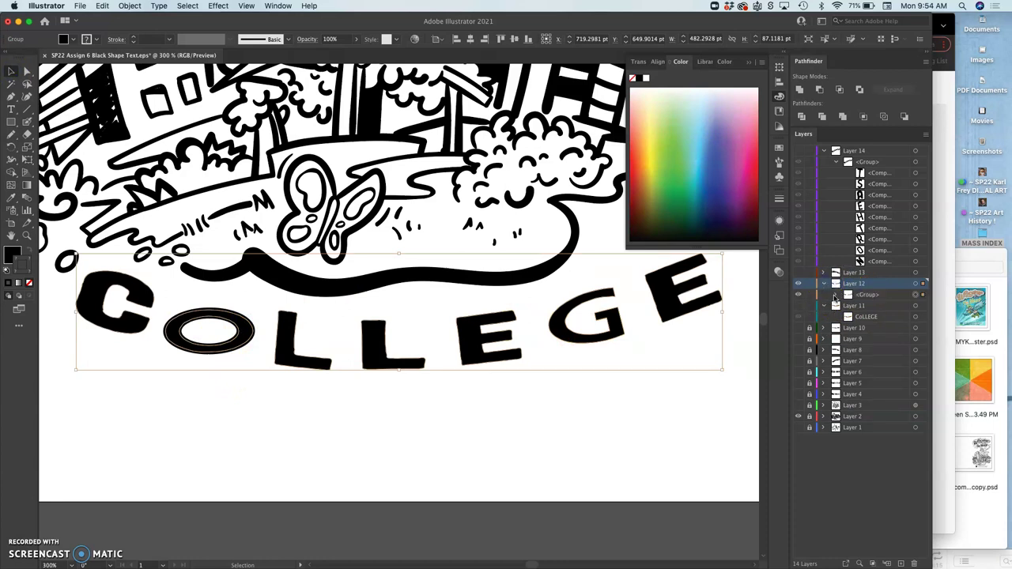
click(835, 295)
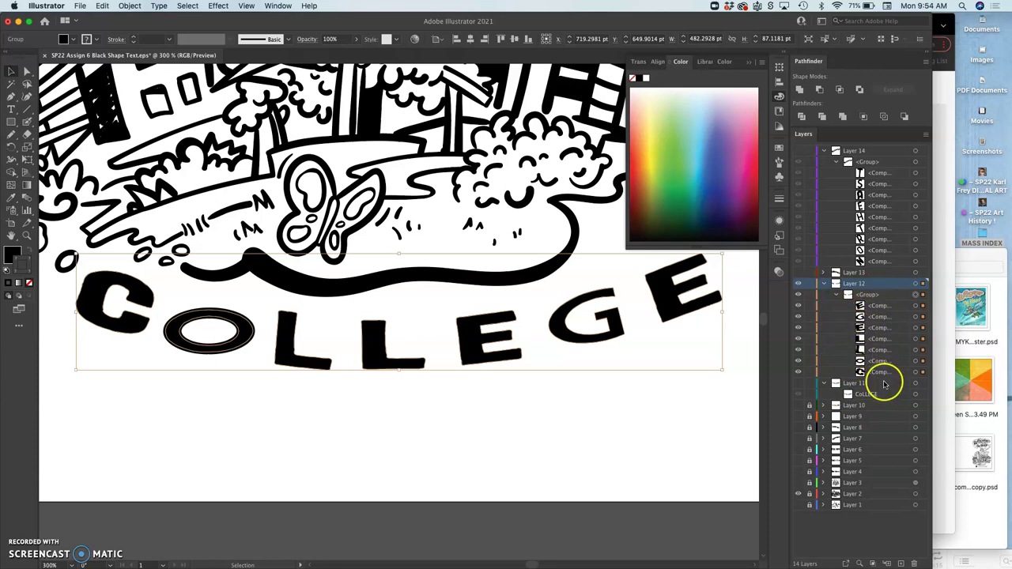
click(915, 362)
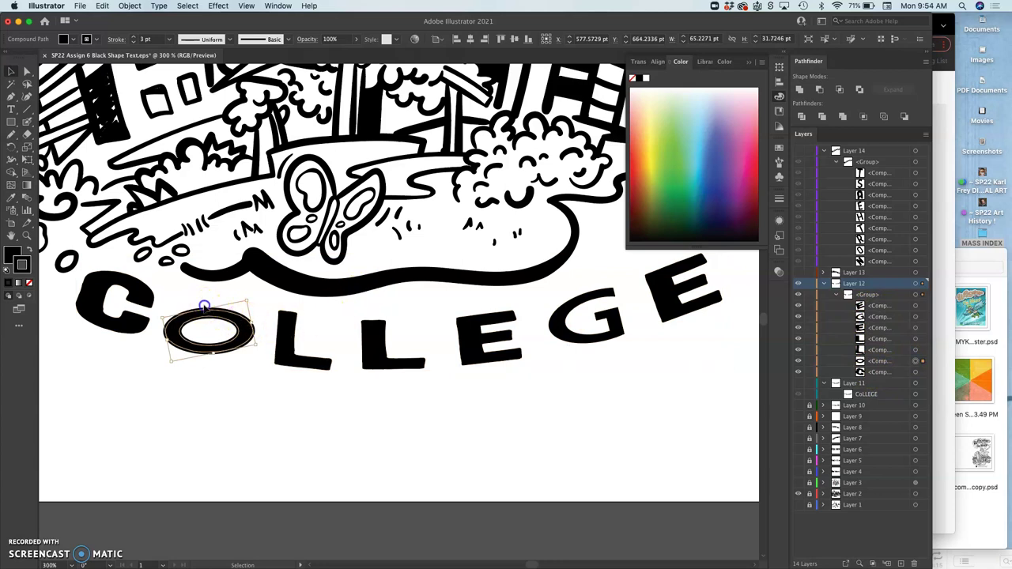
click(204, 306)
click(206, 314)
click(916, 361)
Reshape, tilt to about 10.8° and scale the O into a narrower upright oval.
mouse_move(247, 299)
mouse_down()
mouse_move(246, 283)
mouse_move(238, 286)
mouse_up()
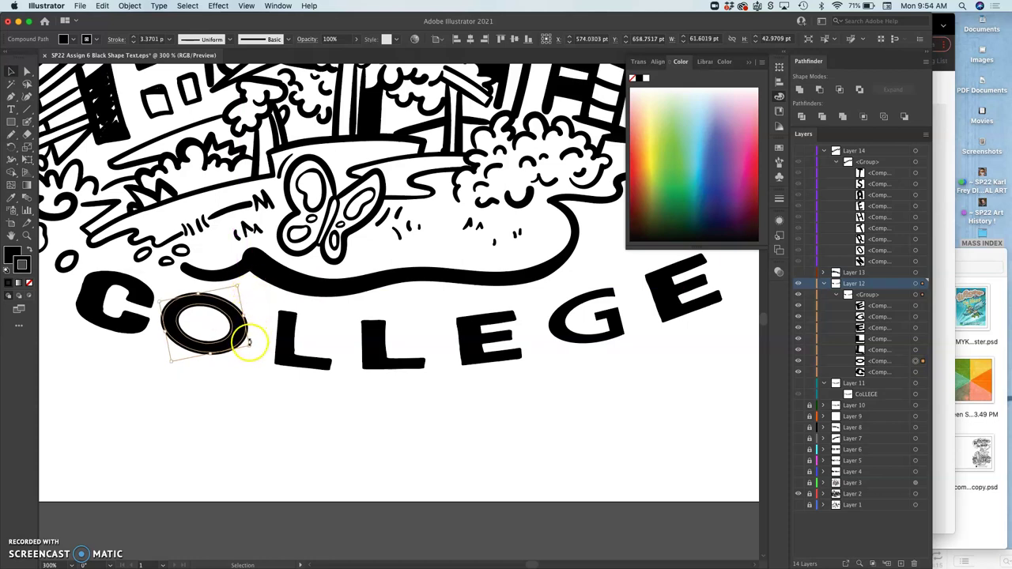
drag(248, 342, 244, 340)
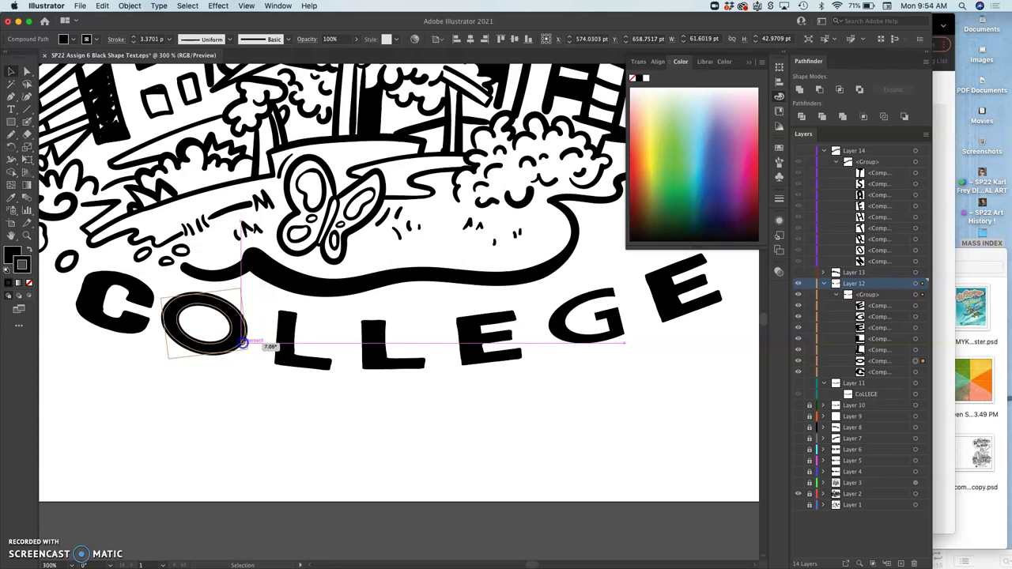
drag(243, 342, 224, 337)
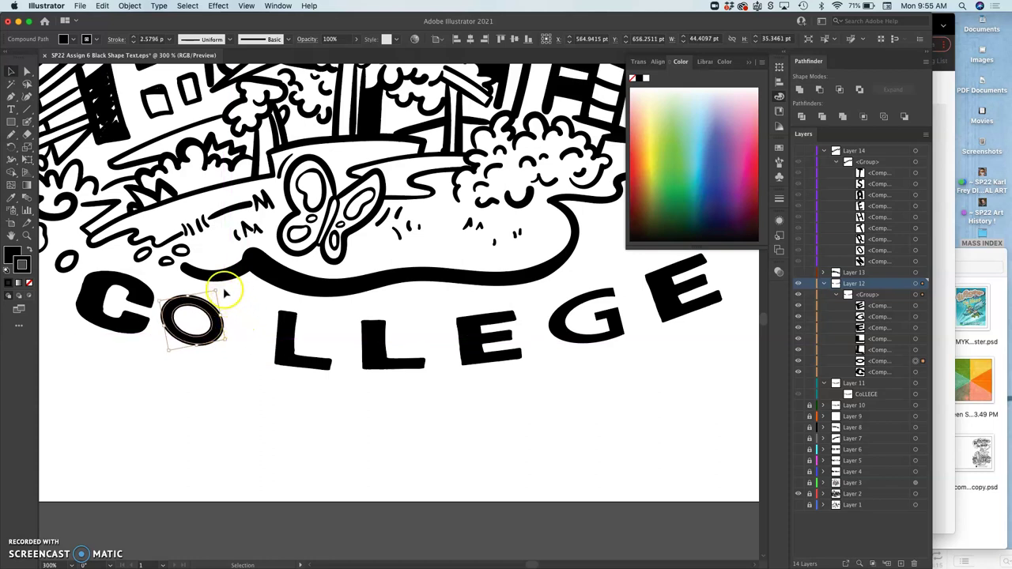
mouse_move(215, 291)
mouse_down()
mouse_move(241, 277)
mouse_move(250, 255)
mouse_move(258, 333)
mouse_up()
mouse_move(224, 251)
mouse_down()
mouse_move(198, 328)
mouse_move(223, 326)
mouse_move(232, 355)
mouse_up()
Lasso all the O's anchor points and shift them slightly to the right.
click(228, 391)
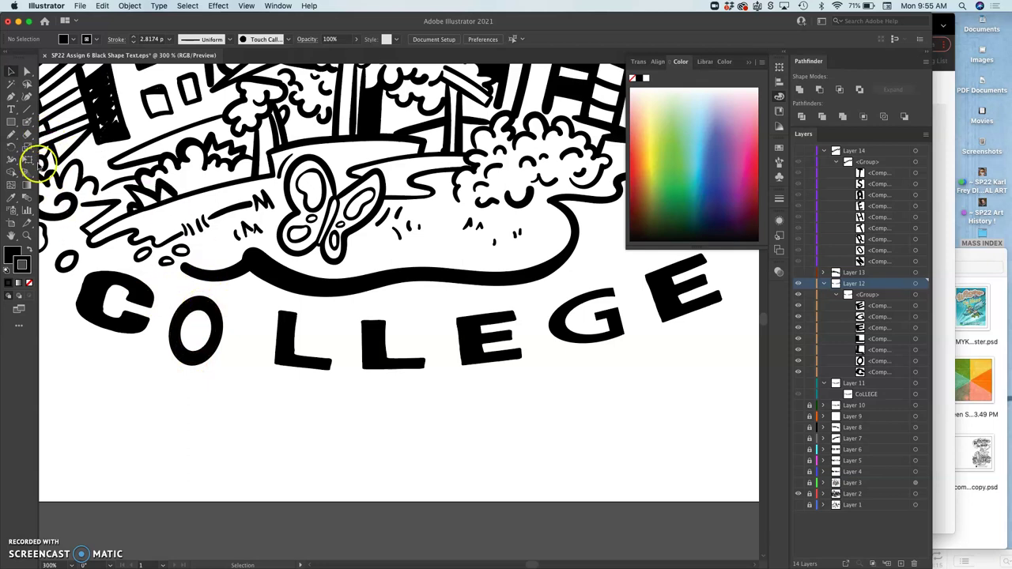
click(26, 85)
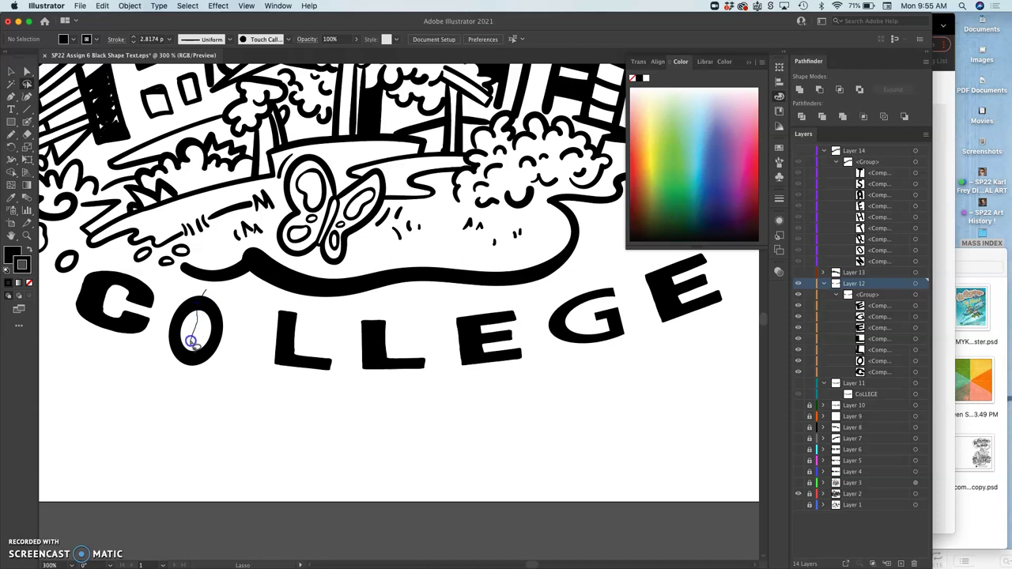
drag(213, 290, 215, 292)
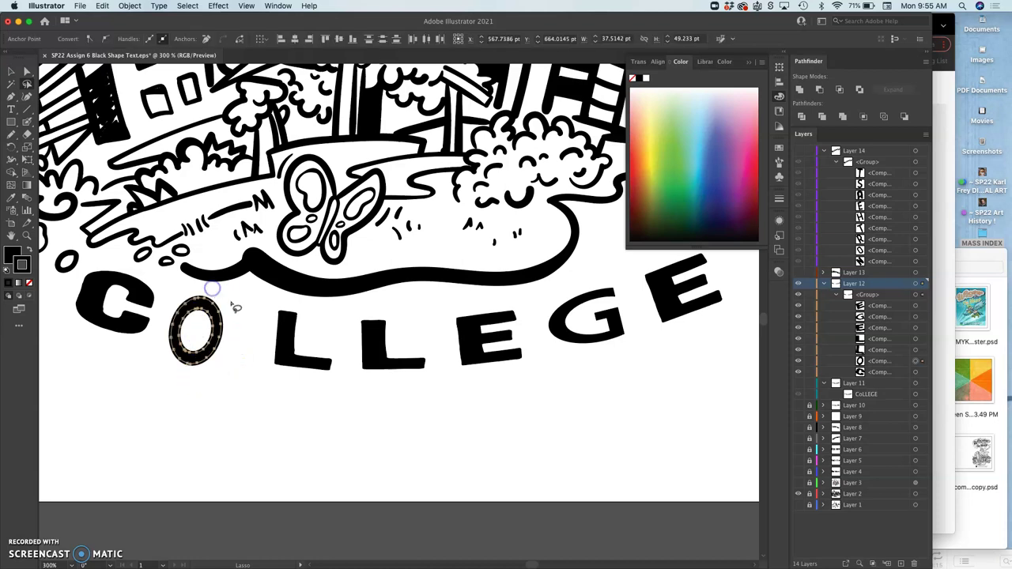
click(26, 74)
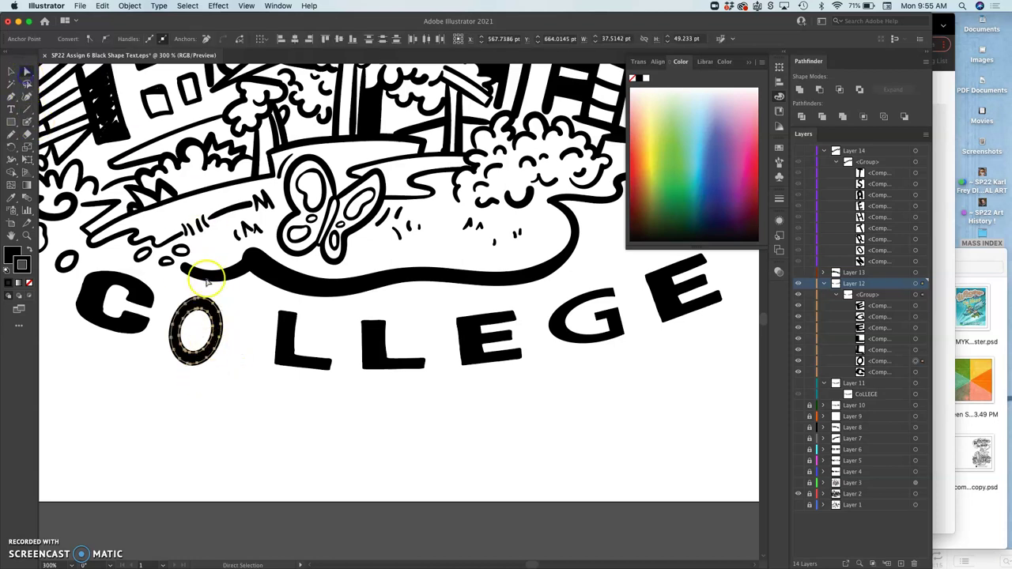
drag(220, 336, 233, 343)
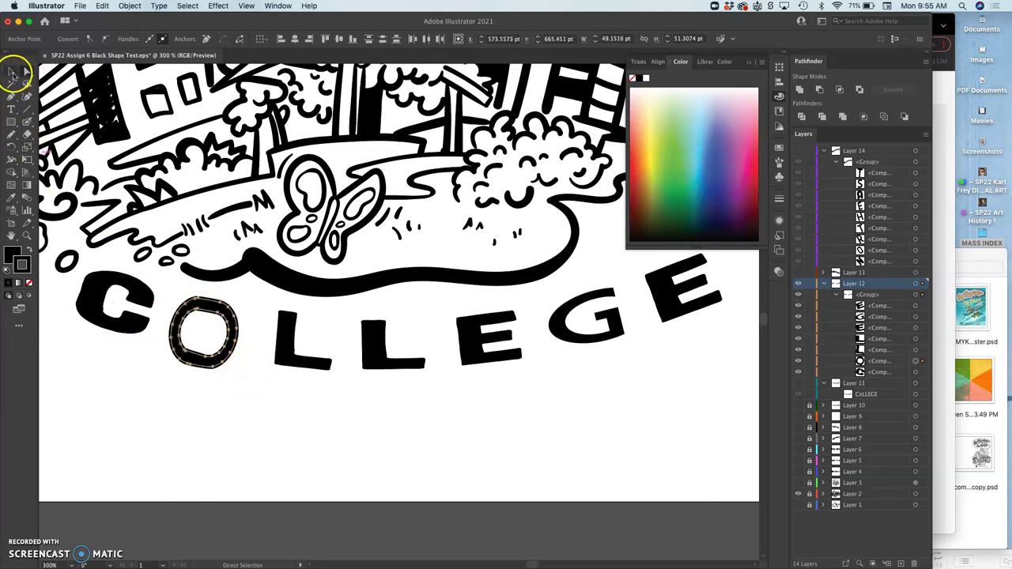
Rescale the O from its corner handle to sit between the C and L.
click(12, 72)
drag(186, 375, 189, 372)
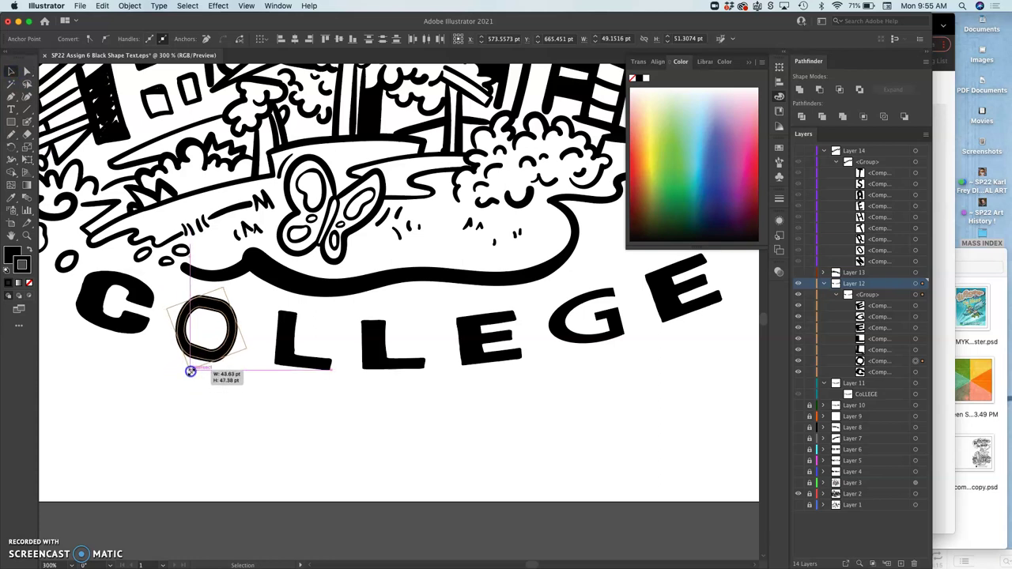
drag(191, 370, 194, 370)
click(234, 402)
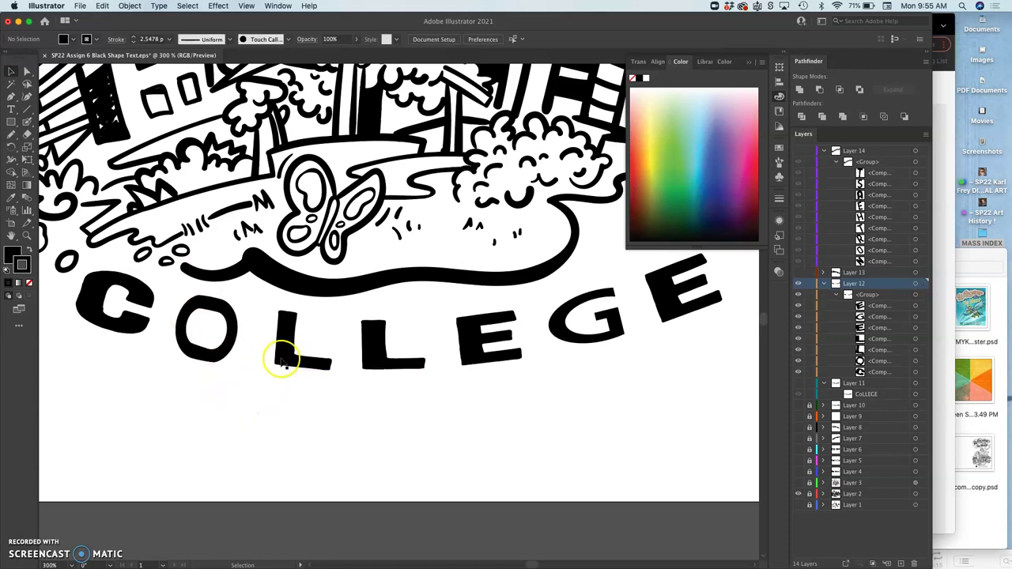
Select just the O and raise its stroke weight to 4 pt.
click(234, 332)
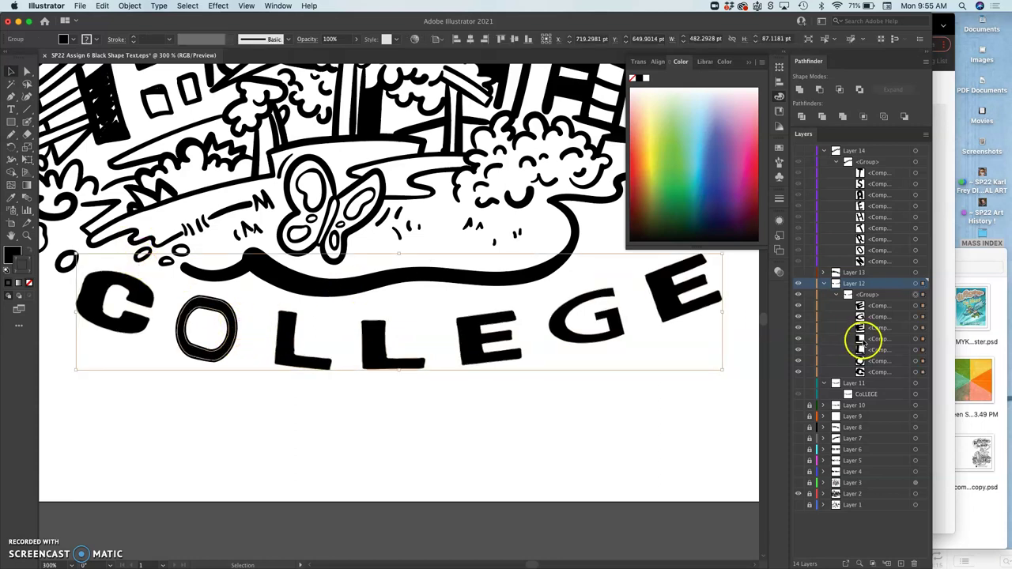
click(916, 360)
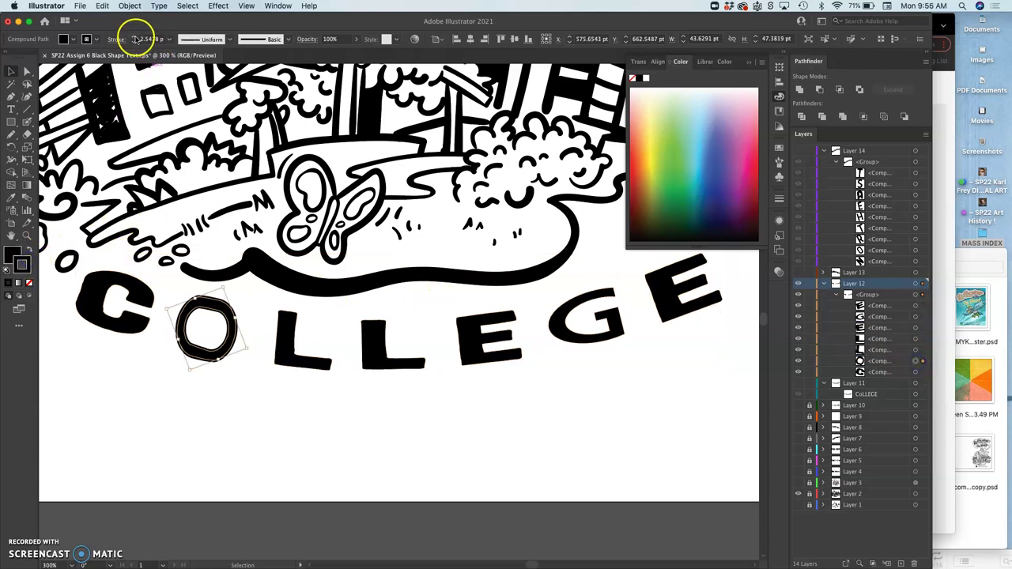
click(136, 38)
click(136, 38)
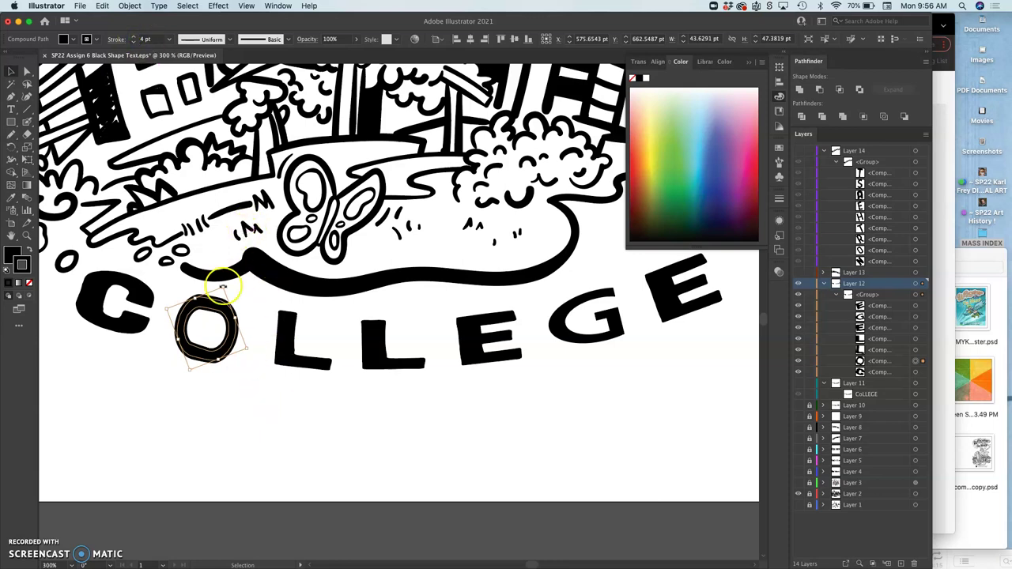
Outline the O's stroke and unite it with the fill into one solid shape.
click(131, 5)
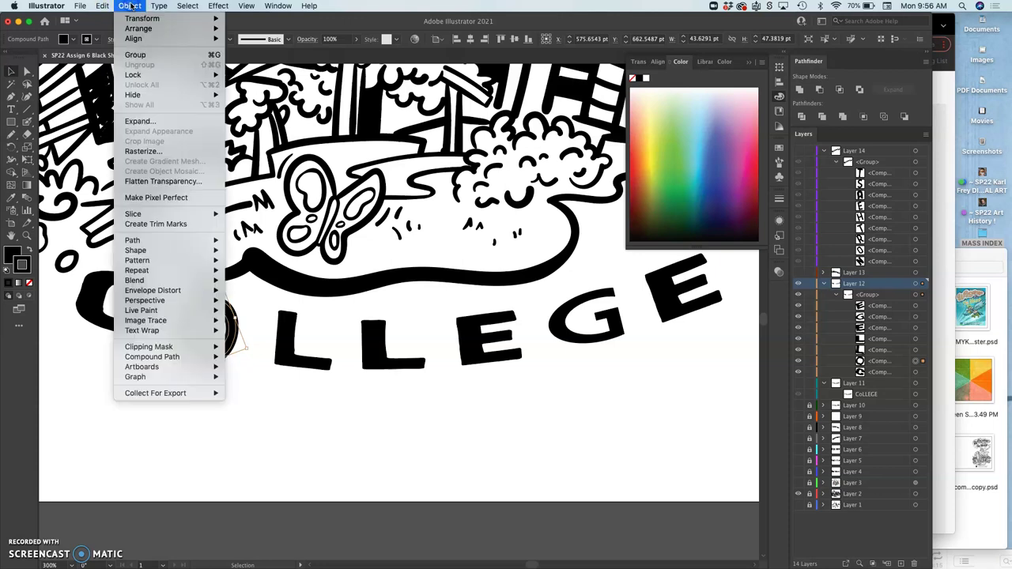
mouse_move(147, 242)
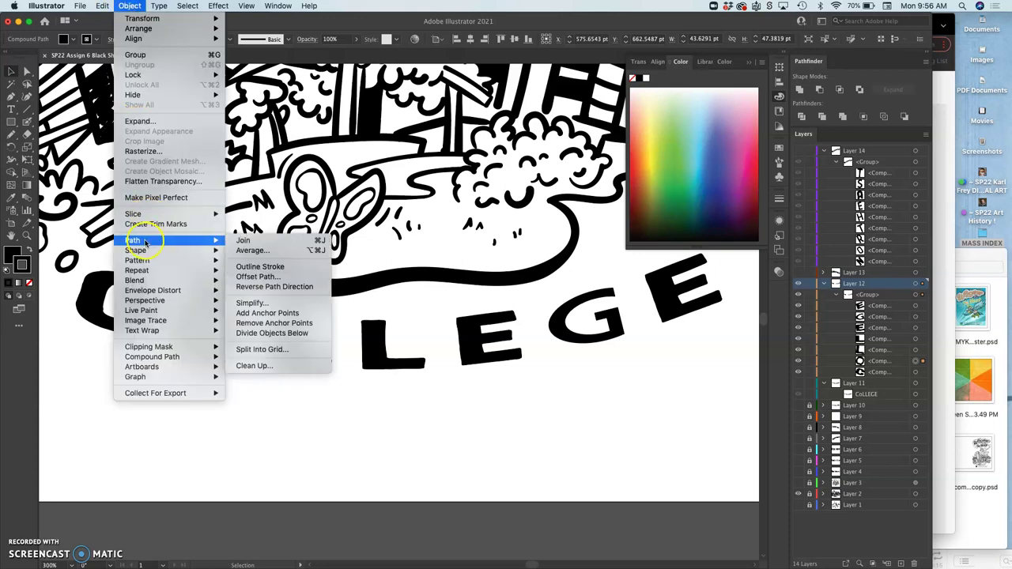
click(260, 270)
key(super+equal)
key(super+equal)
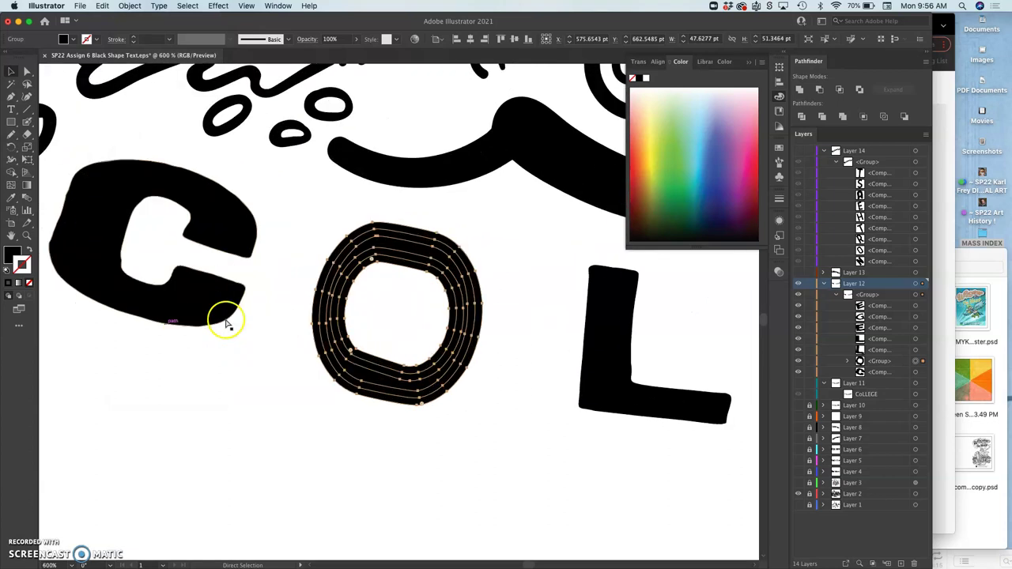
key(v)
key(super+equal)
key(super+equal)
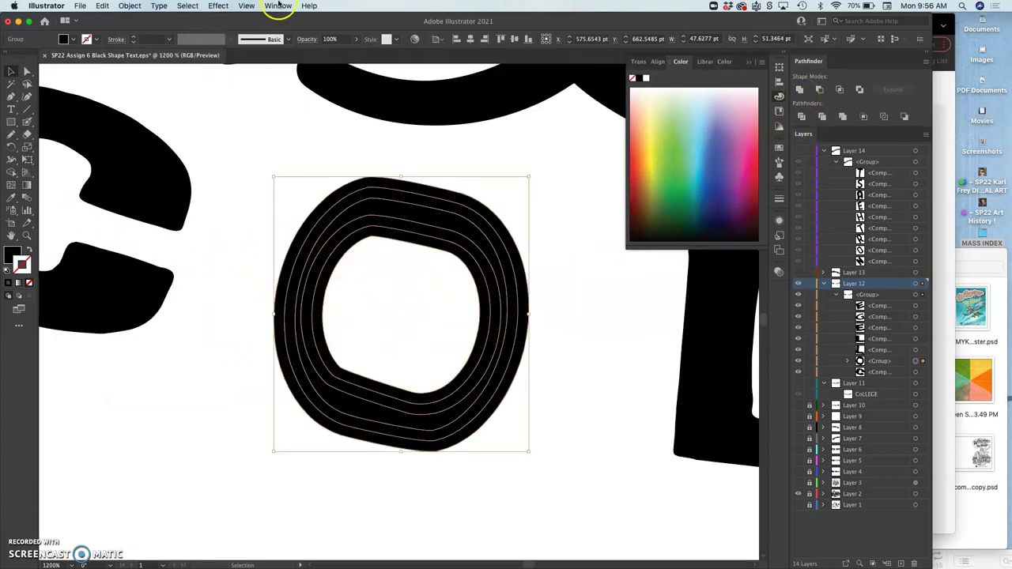
click(800, 90)
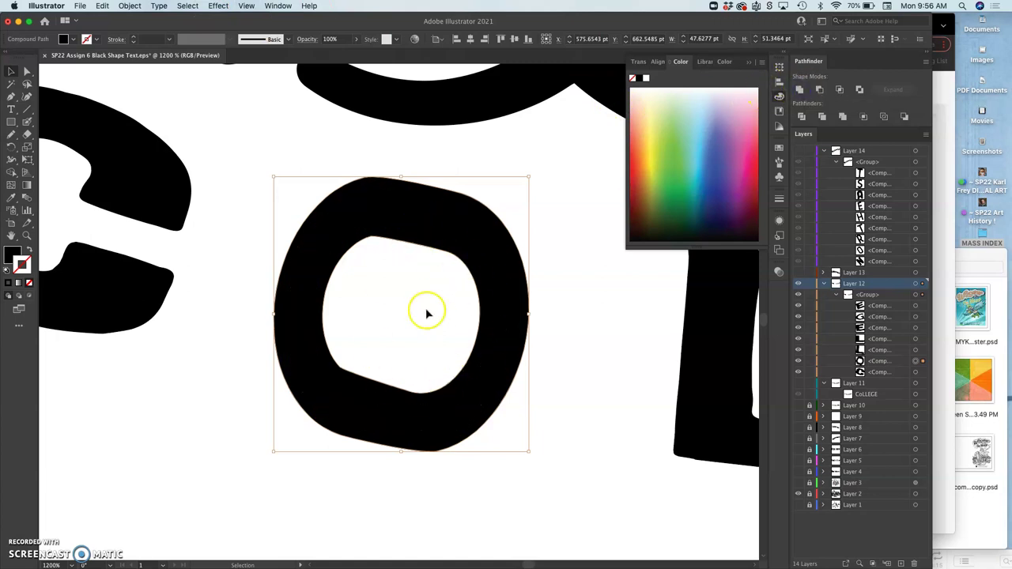
key(super+minus)
key(super+minus)
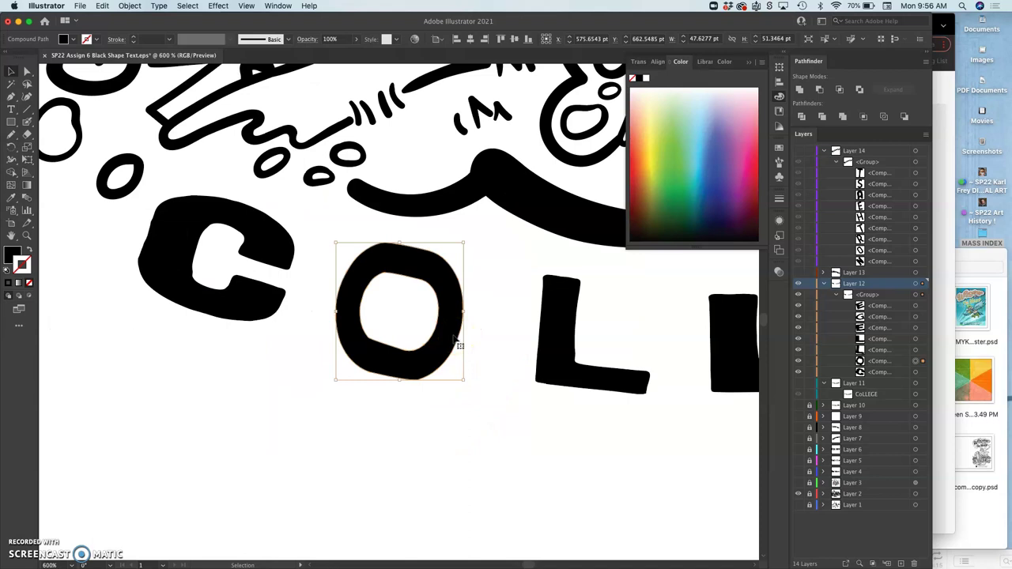
Redraw the O's inner counter with the Pencil tool, then check the letters' anchor points.
click(11, 134)
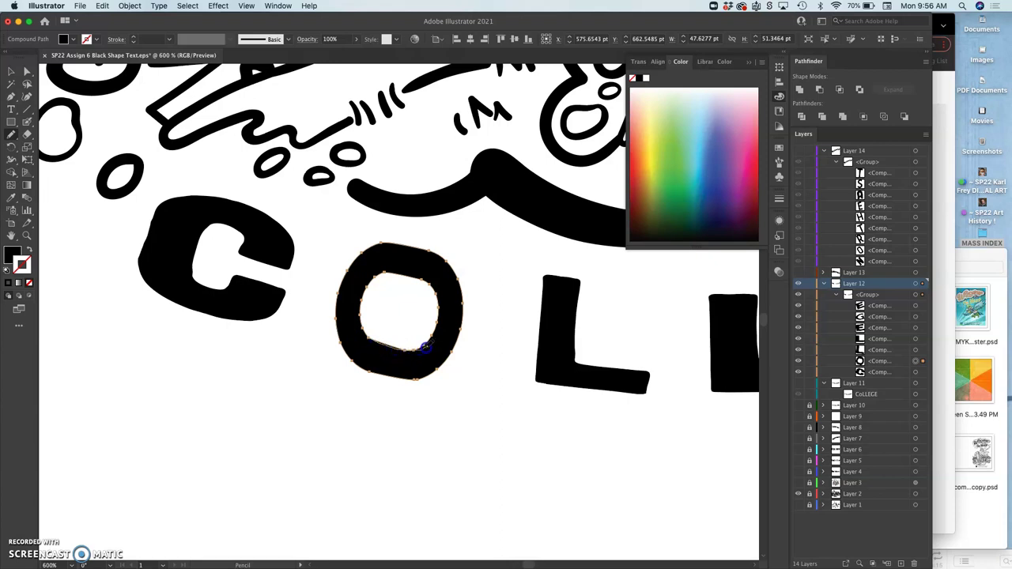
drag(427, 341, 428, 342)
click(393, 387)
drag(388, 282, 380, 269)
mouse_move(426, 281)
mouse_down()
mouse_move(445, 310)
mouse_move(427, 365)
mouse_up()
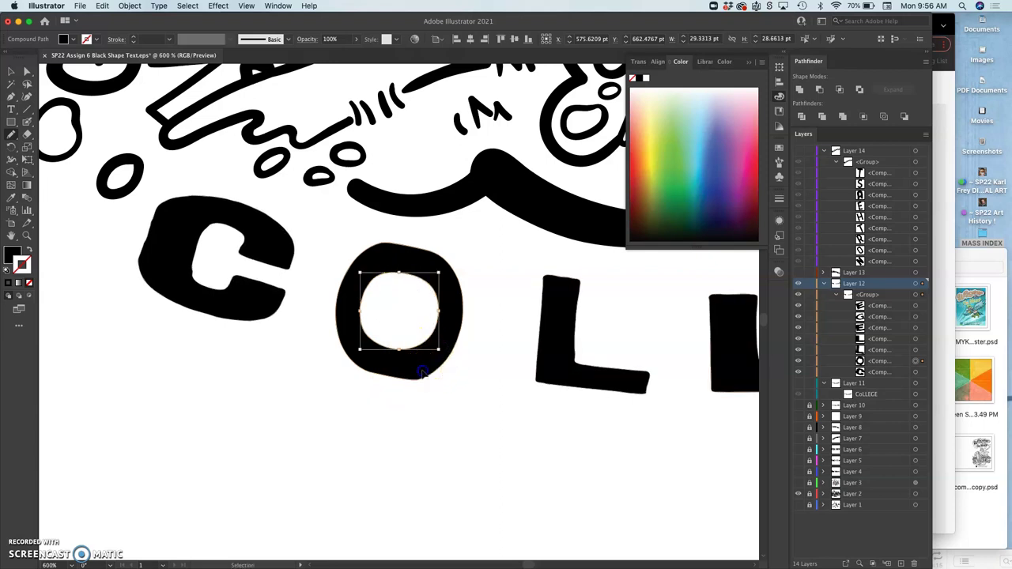
super+click(365, 362)
click(26, 72)
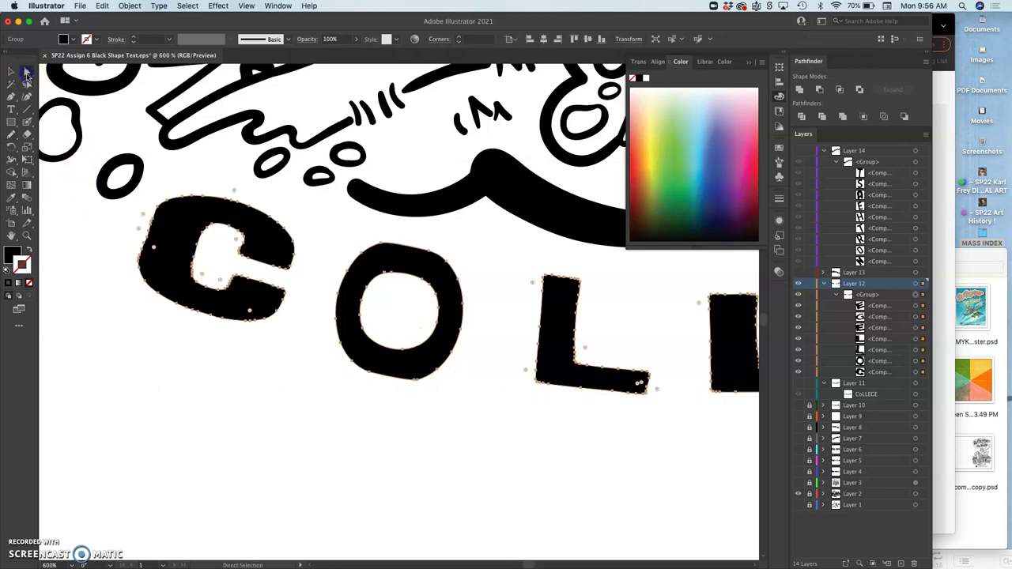
click(362, 410)
click(419, 372)
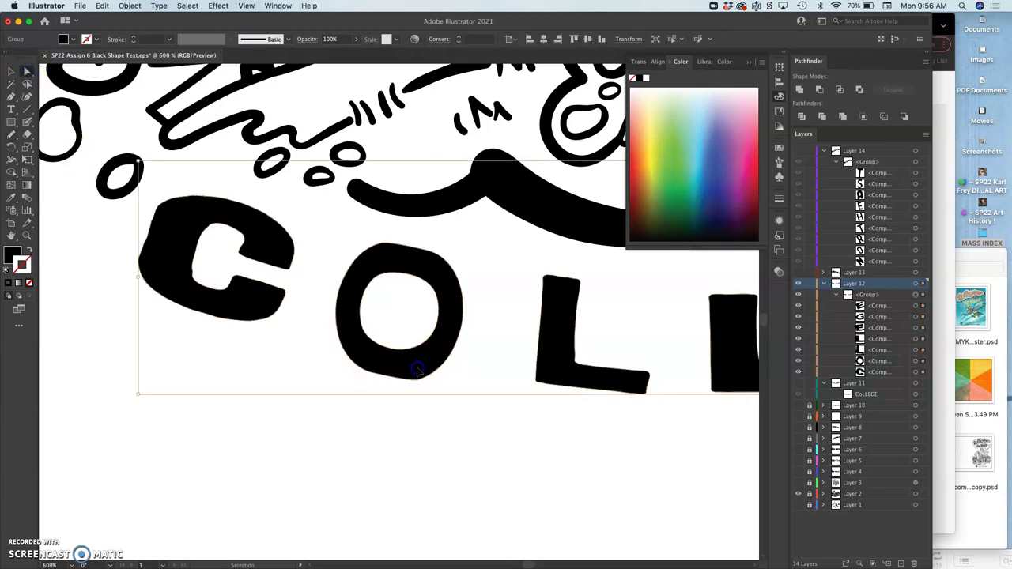
key(a)
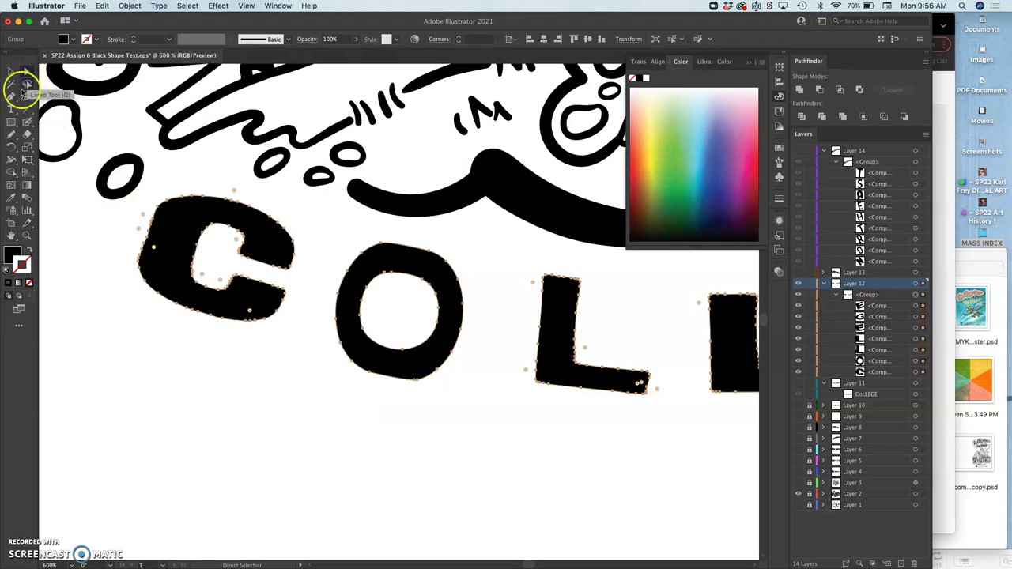
Redraw the O's outer edges, top, right side and bottom, with the Pencil tool.
click(11, 137)
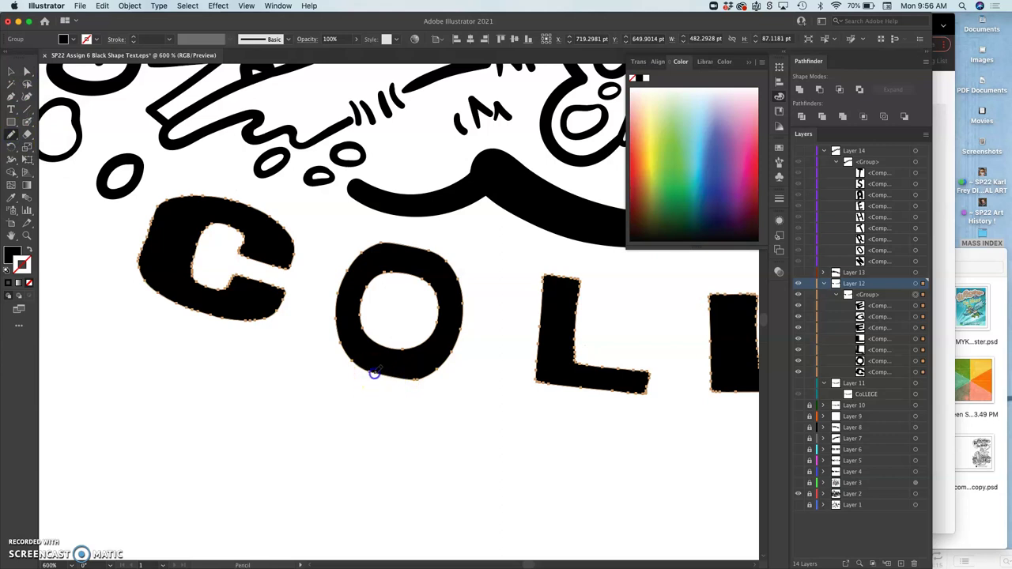
super+click(428, 373)
mouse_move(430, 368)
mouse_down()
mouse_move(459, 334)
mouse_move(463, 282)
mouse_move(417, 258)
mouse_up()
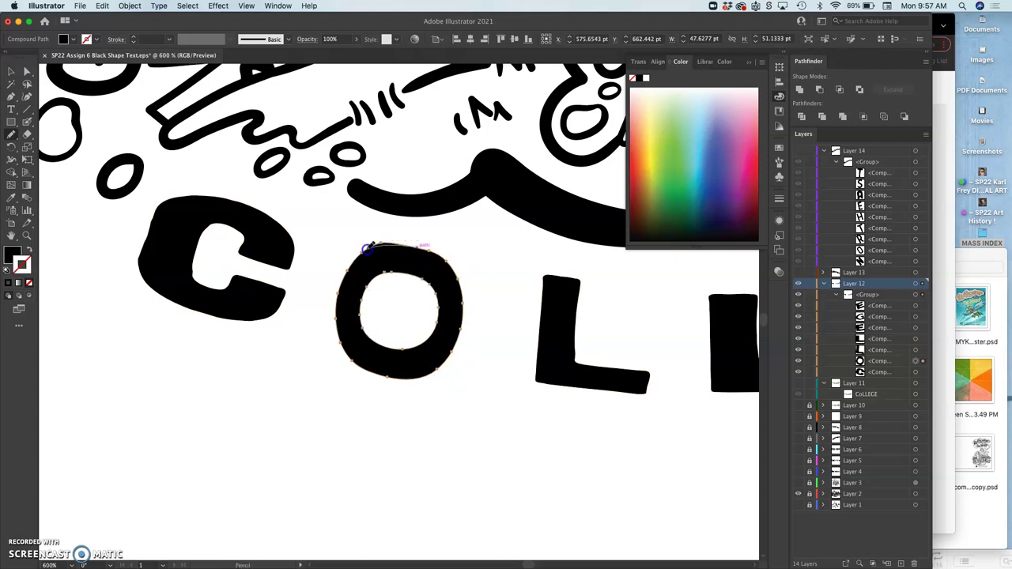
mouse_move(448, 290)
mouse_down()
mouse_move(433, 252)
mouse_move(460, 274)
mouse_move(450, 302)
mouse_move(415, 256)
mouse_move(382, 250)
mouse_up()
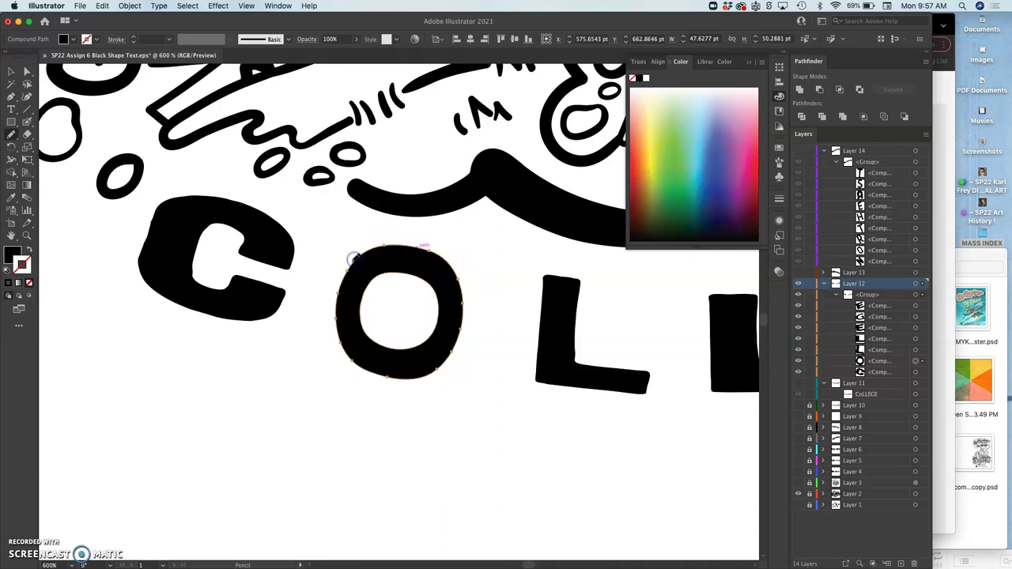
mouse_move(436, 260)
mouse_down()
mouse_move(457, 332)
mouse_move(402, 367)
mouse_move(342, 342)
mouse_up()
drag(449, 360, 449, 361)
drag(437, 397, 386, 381)
mouse_move(465, 345)
mouse_down()
mouse_move(481, 305)
mouse_move(493, 369)
mouse_move(476, 381)
mouse_up()
click(486, 357)
drag(451, 293, 448, 291)
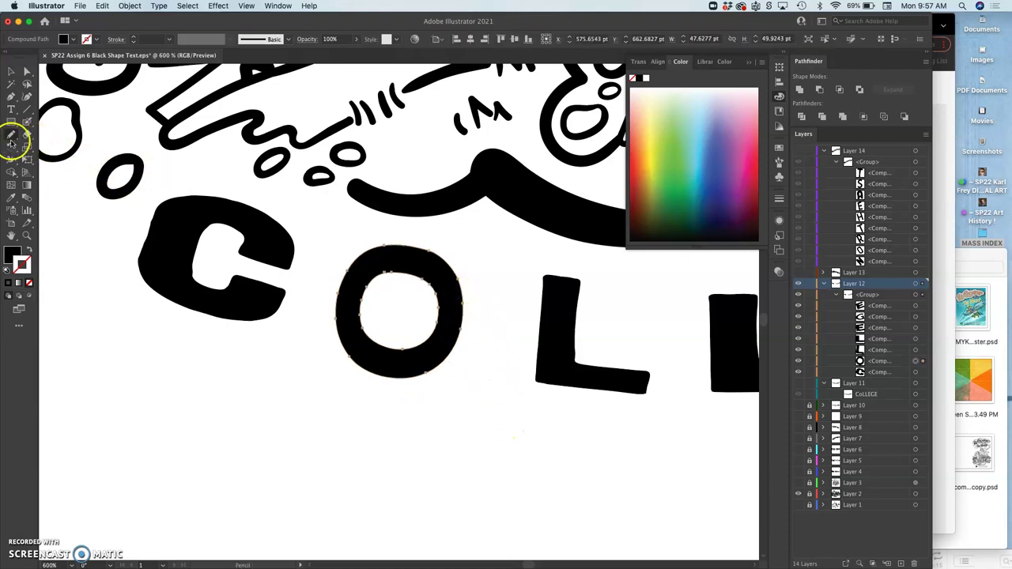
Smooth the top and top-right curve of the O with the Smooth Tool.
drag(11, 139, 49, 160)
drag(413, 245, 413, 245)
drag(464, 293, 467, 305)
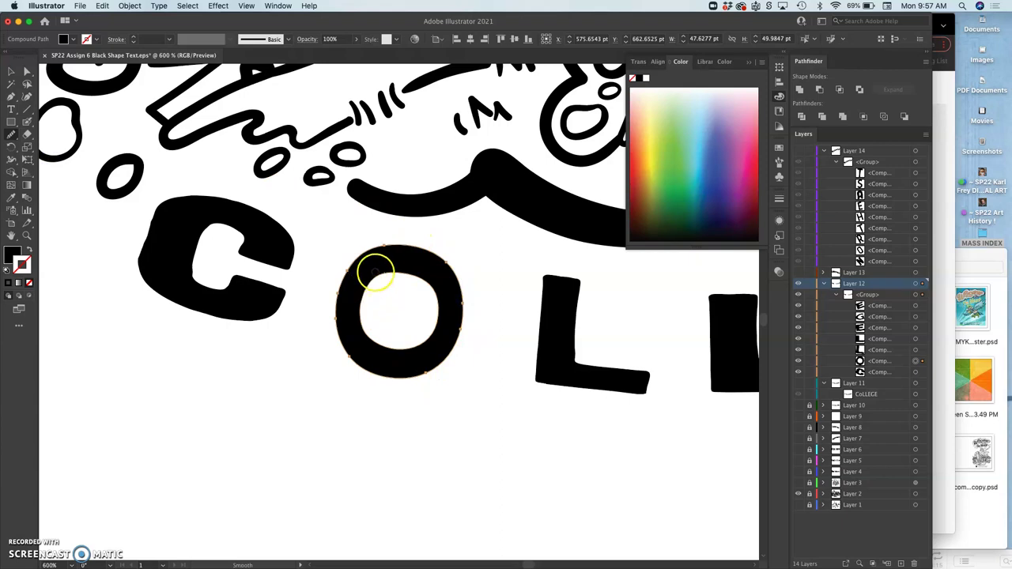
Widen the O slightly from its top-right handle and nudge it 1.76 pt right.
super+click(340, 399)
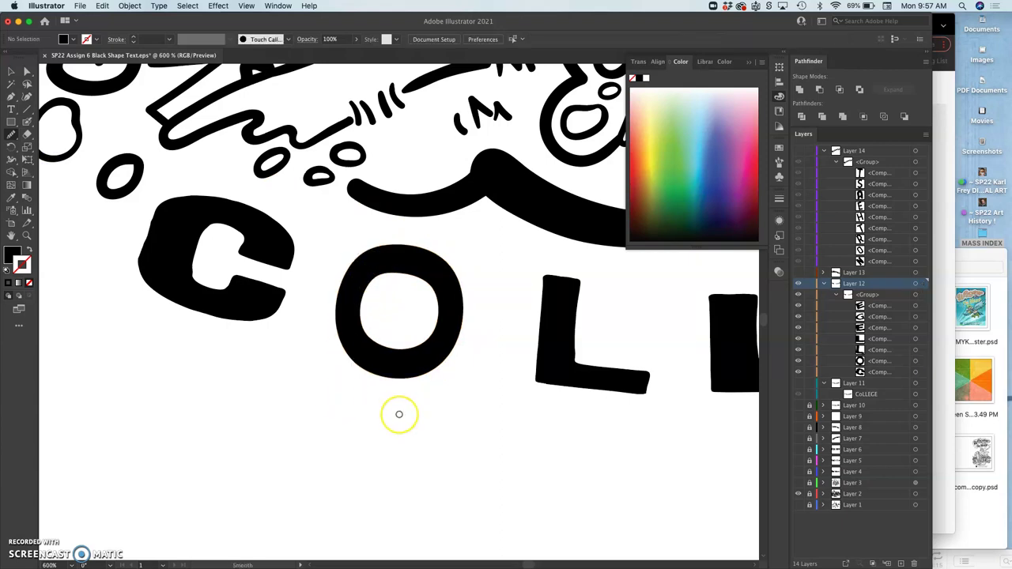
key(super+minus)
key(super+minus)
key(super+minus)
key(super+minus)
key(super+minus)
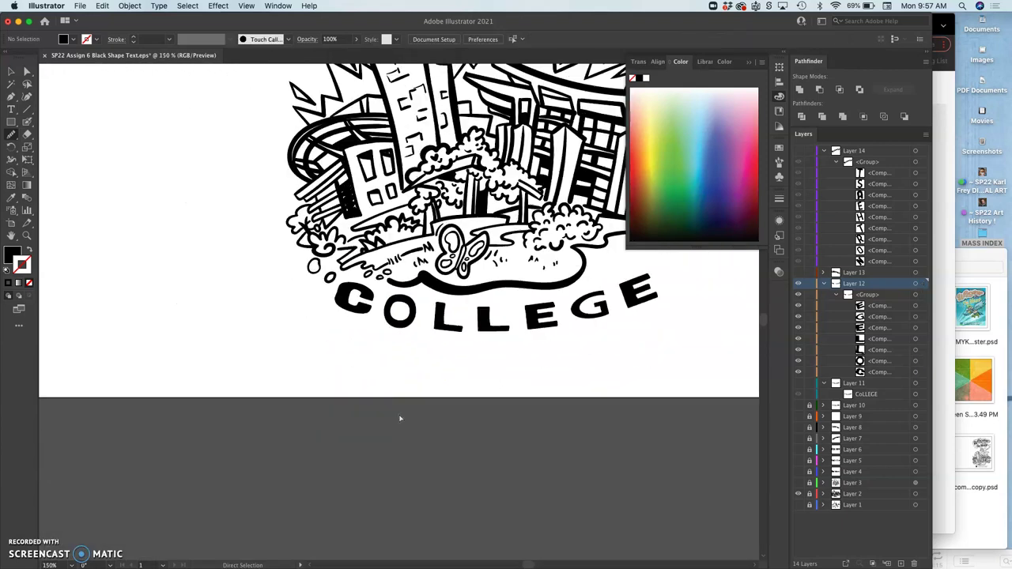
key(super+equal)
key(super+equal)
key(super+equal)
key(super+equal)
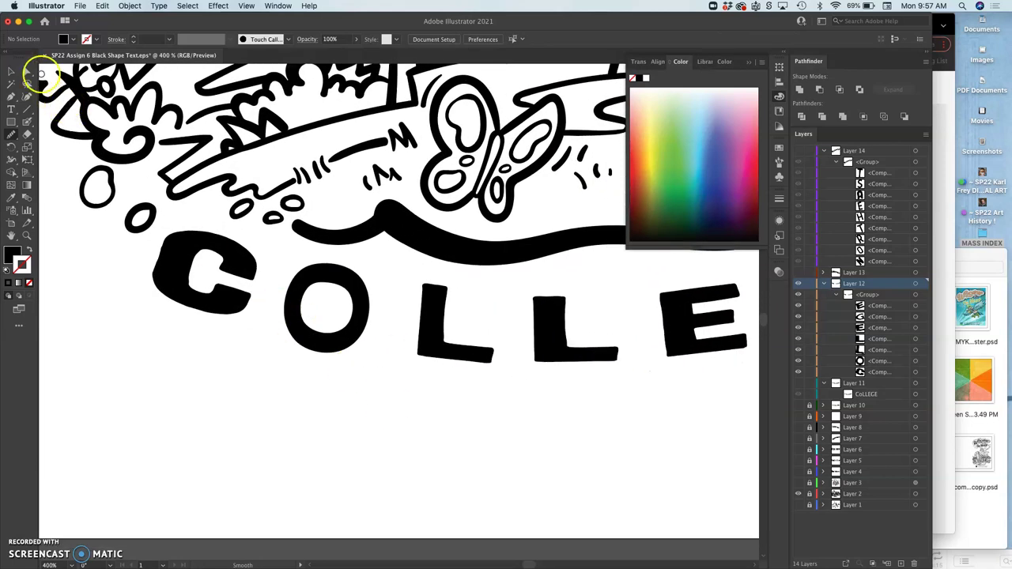
click(11, 72)
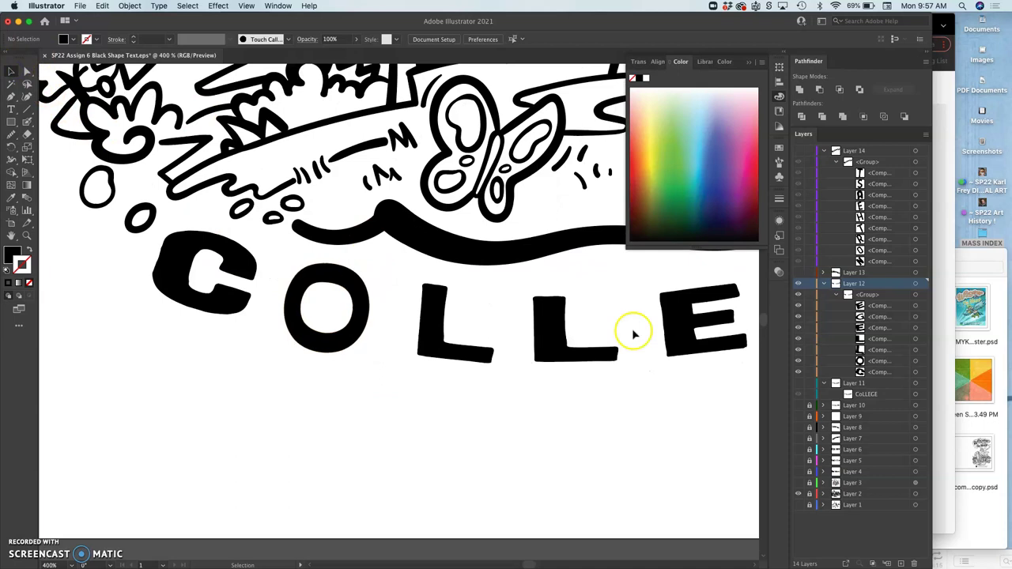
click(916, 363)
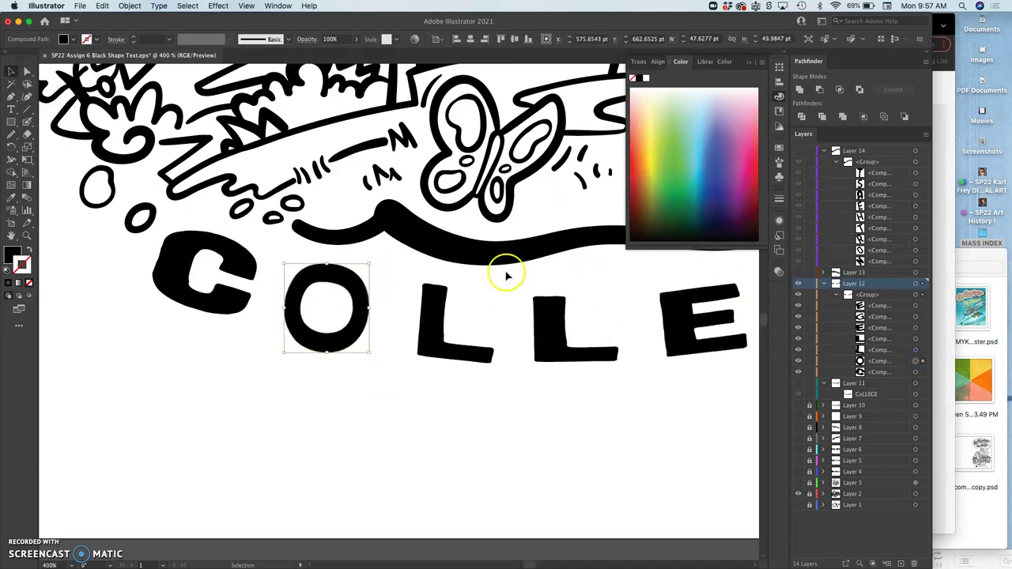
drag(371, 266, 380, 268)
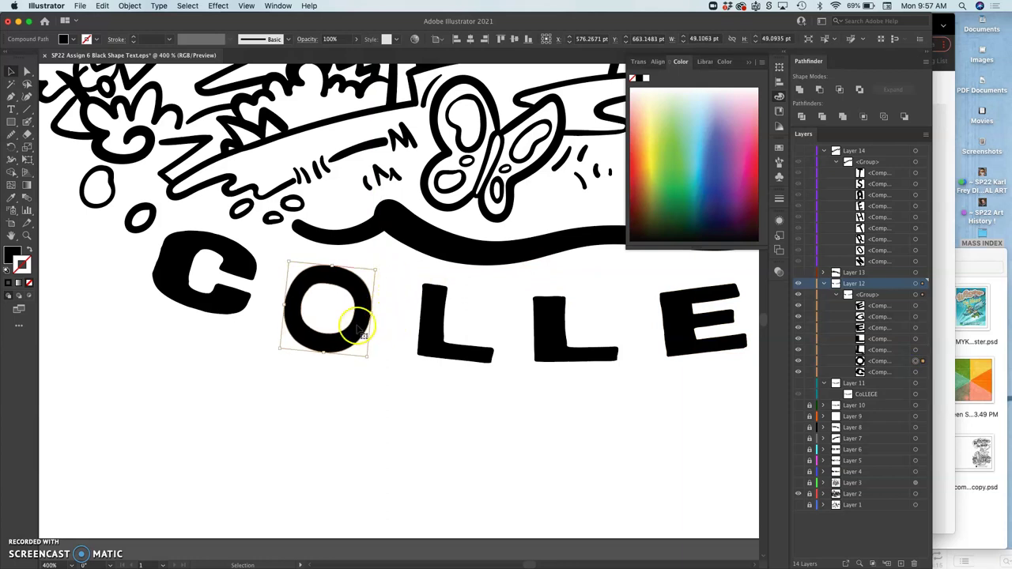
drag(360, 327, 363, 328)
click(375, 403)
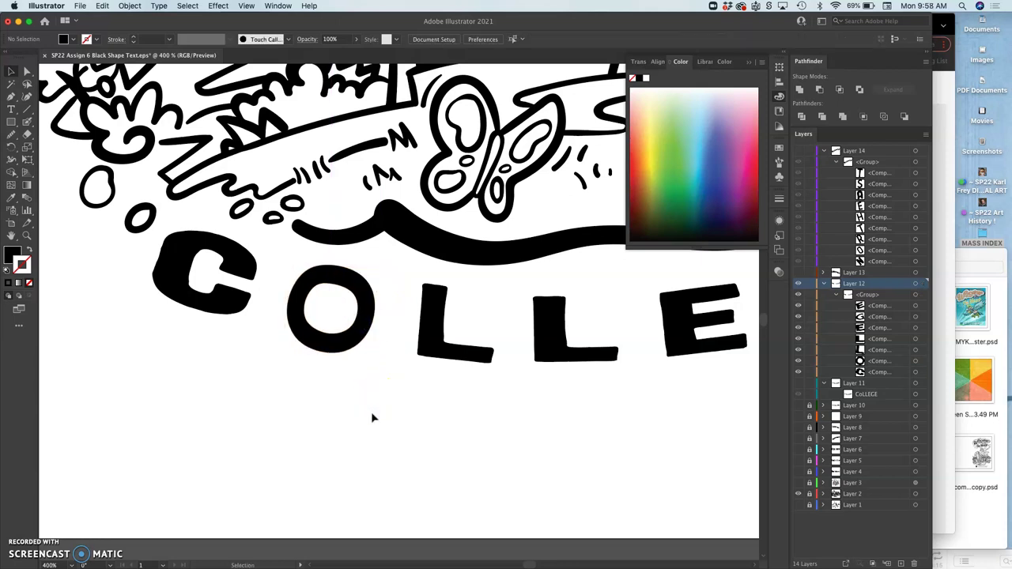
Pan around the COLLEGE lettering to review the adjusted O.
scroll(373, 416, down, 2)
scroll(373, 416, up, 2)
click(247, 377)
scroll(238, 378, left, 5)
scroll(238, 377, up, 2)
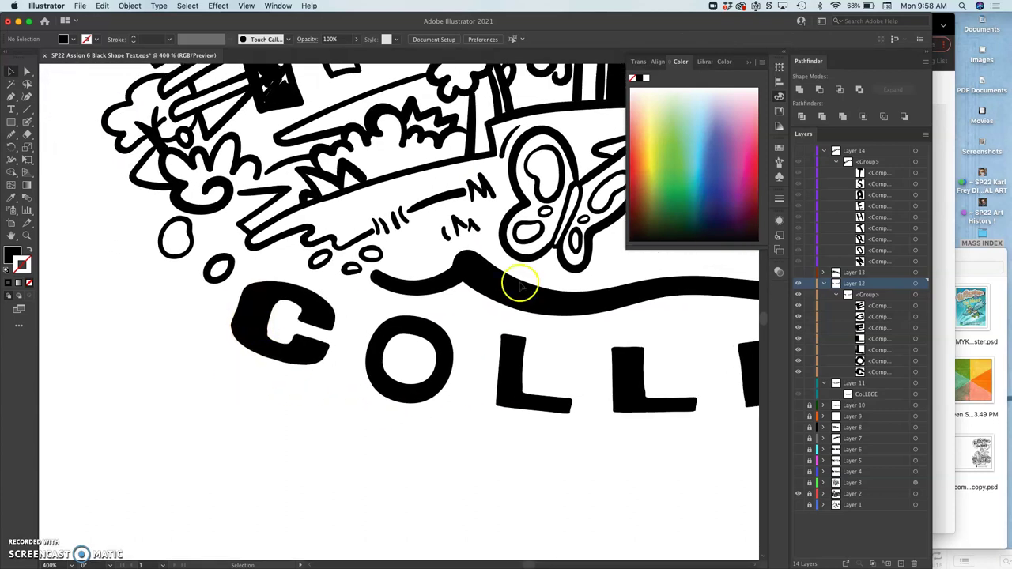
Select the C's path and smooth its top-left outer edge and the inner curves of its counter.
click(916, 372)
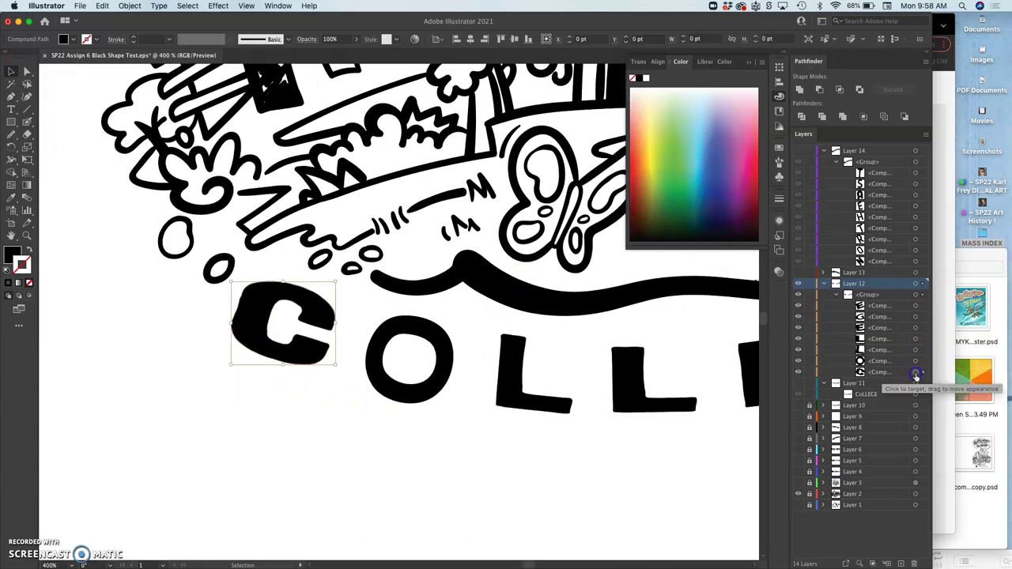
scroll(290, 293, up, 3)
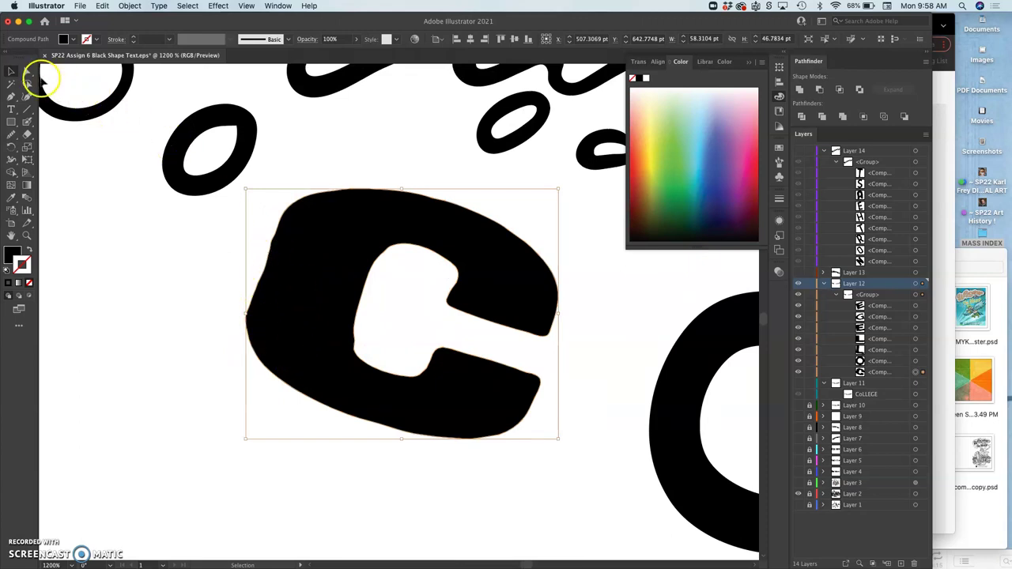
click(27, 71)
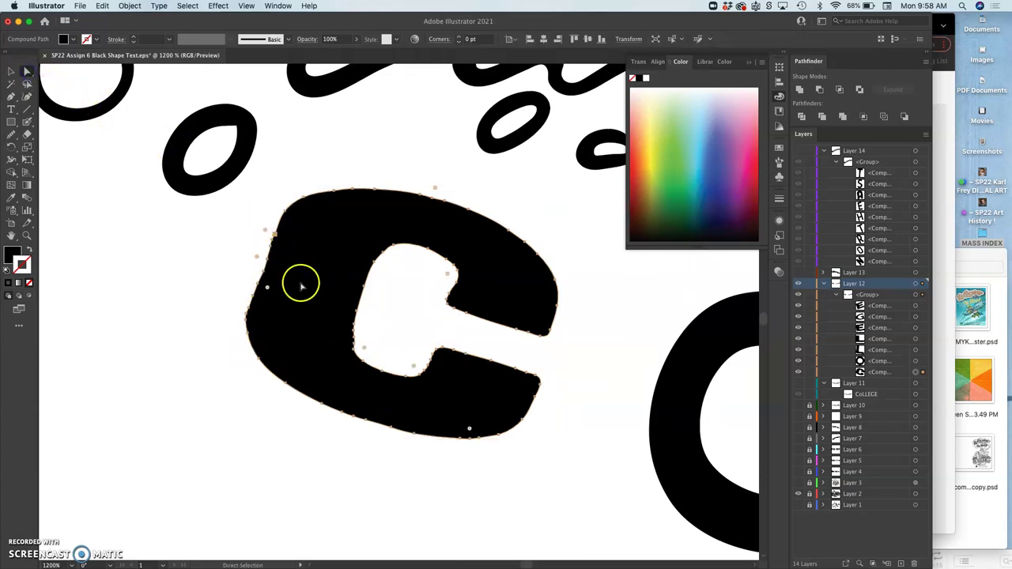
click(12, 135)
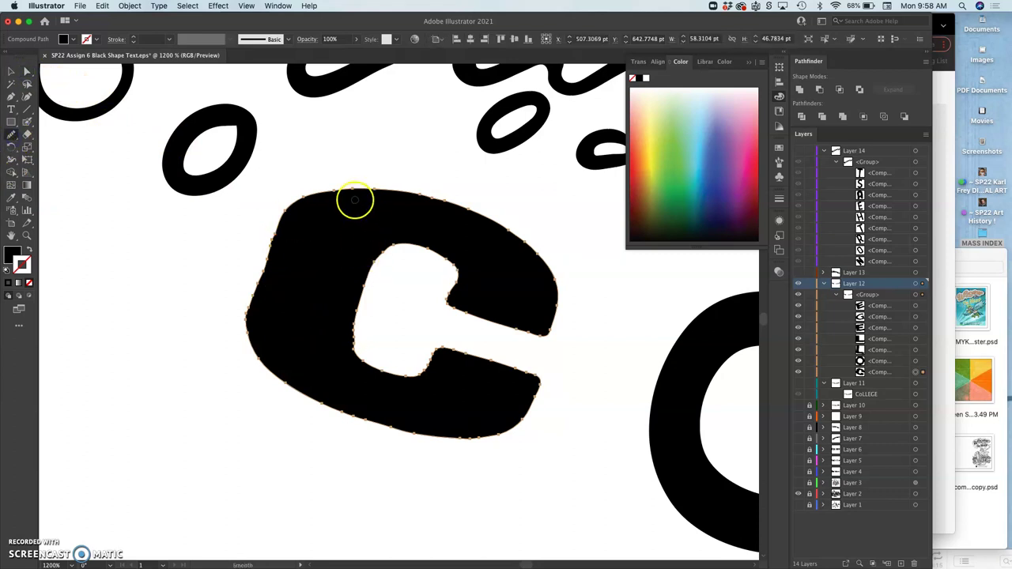
mouse_move(354, 201)
mouse_down()
mouse_move(281, 228)
mouse_move(257, 314)
mouse_up()
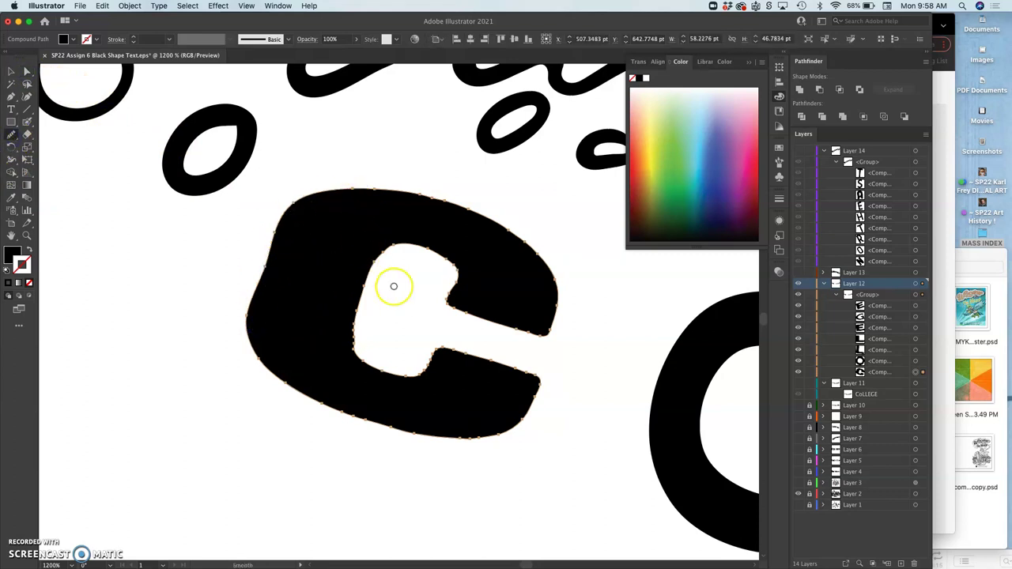
mouse_move(418, 249)
mouse_down()
mouse_move(381, 257)
mouse_move(342, 318)
mouse_move(364, 366)
mouse_up()
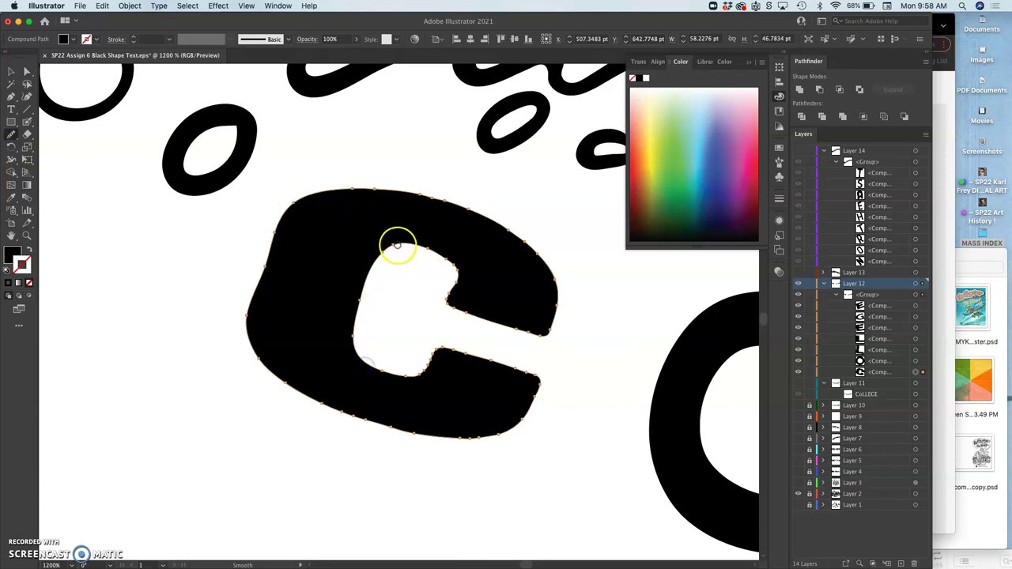
mouse_move(397, 245)
mouse_down()
mouse_move(433, 248)
mouse_move(460, 275)
mouse_move(466, 314)
mouse_move(435, 361)
mouse_up()
Smooth the C's lower outer edge, bottom curve, inner top corner, top outer curve and upper arm tip.
drag(367, 406, 289, 378)
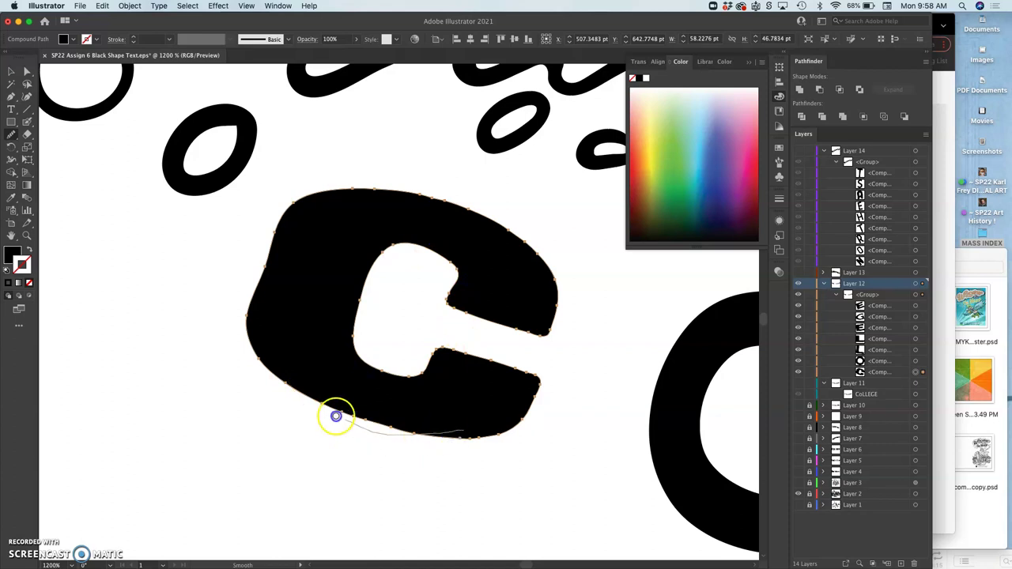
drag(333, 413, 296, 385)
drag(382, 238, 349, 198)
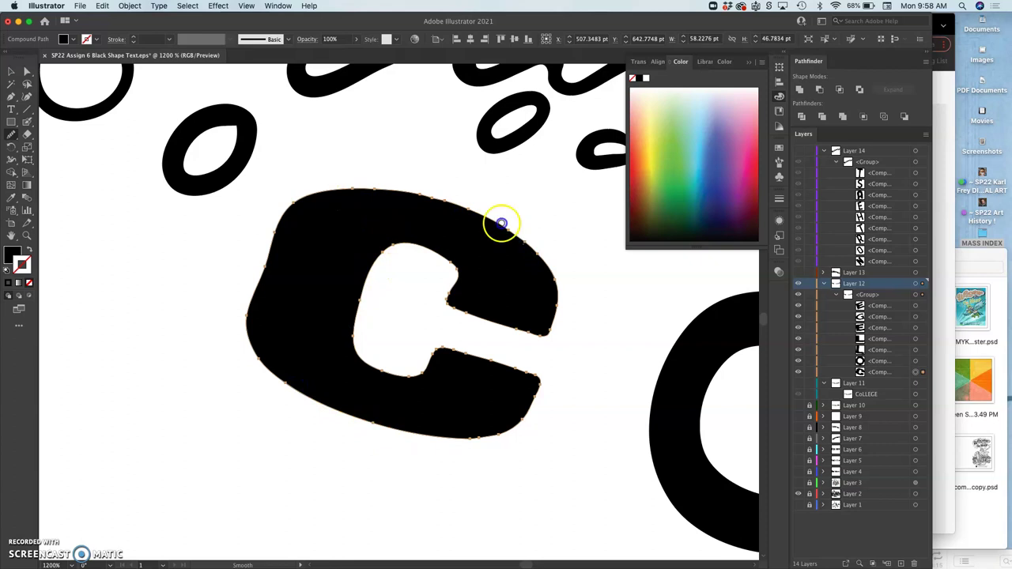
drag(351, 187, 327, 185)
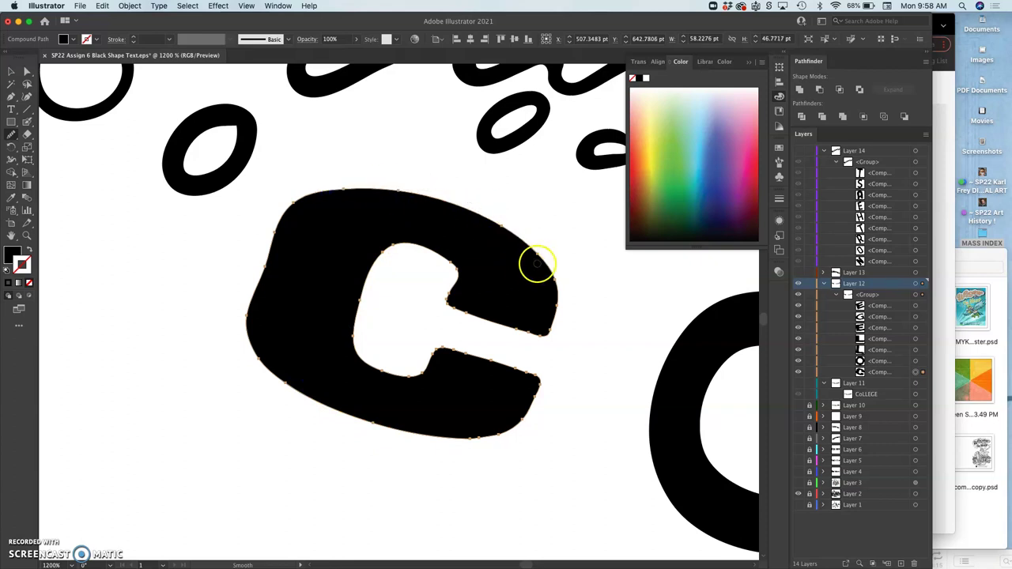
drag(558, 299, 559, 302)
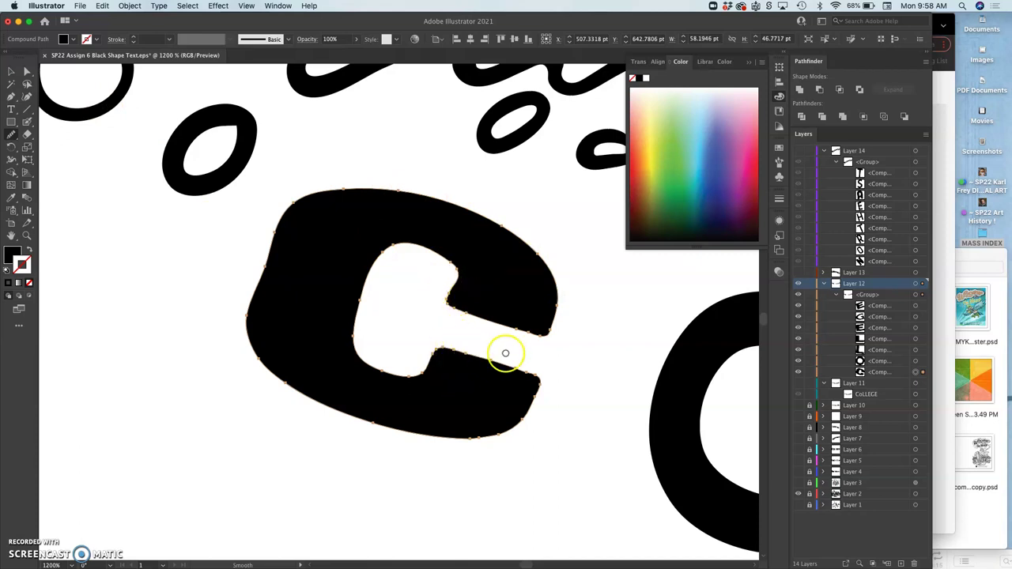
Lasso the anchors around the C's inner notch and pull the upper notch edge into place.
click(27, 82)
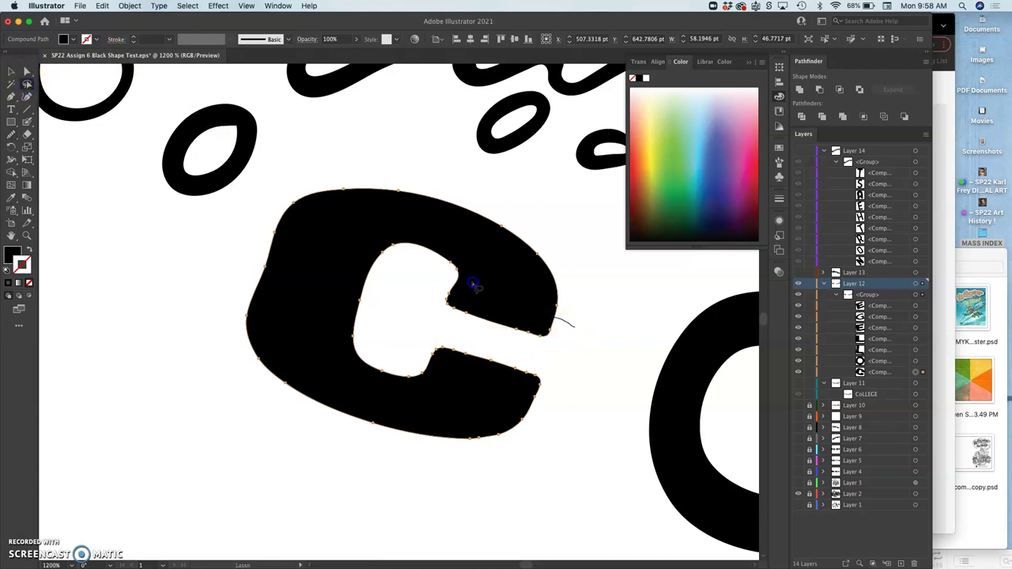
drag(579, 348, 577, 336)
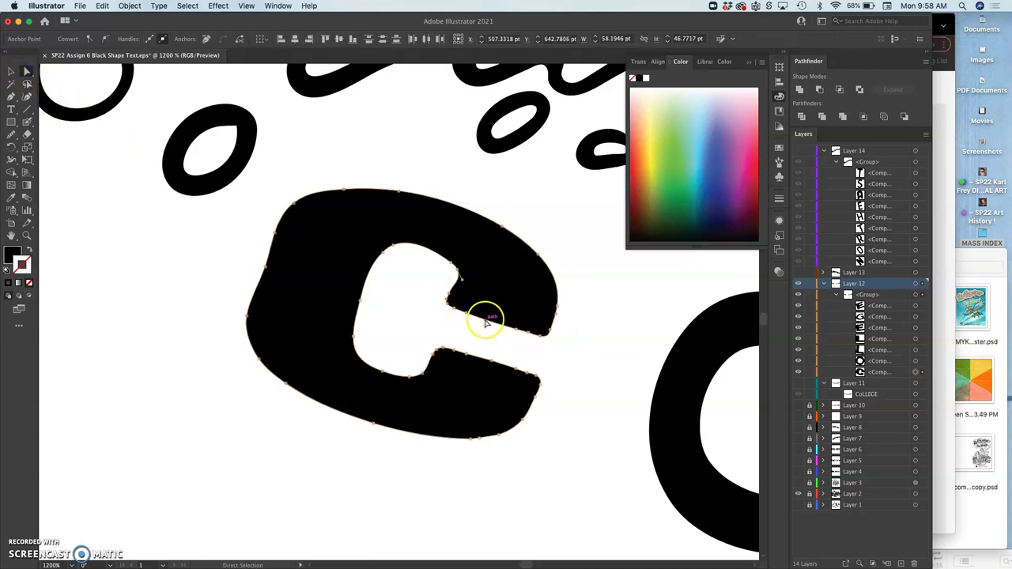
drag(488, 317, 486, 309)
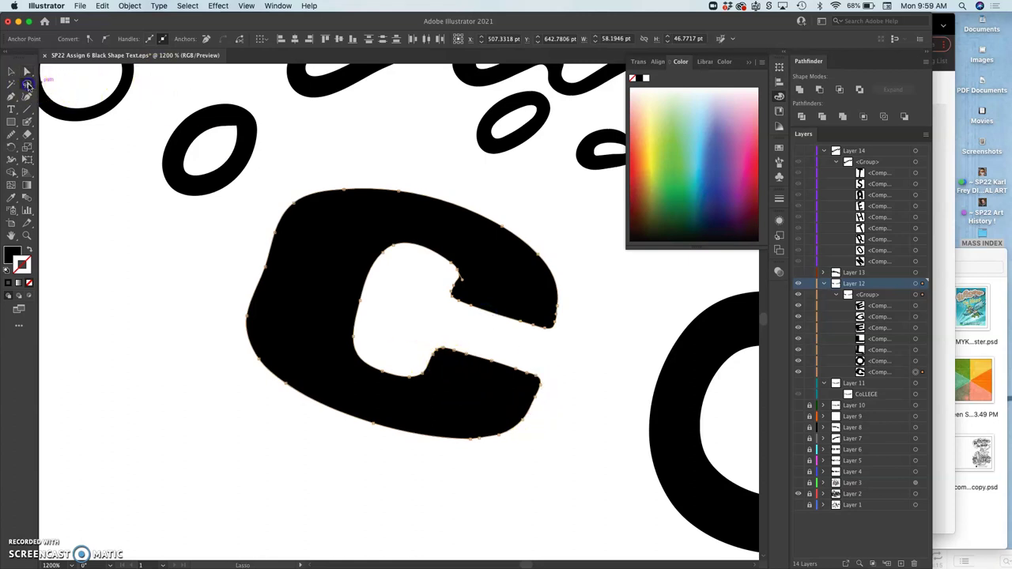
click(462, 336)
Select the C's lower inner-edge anchors and nudge them about 2 pt down.
mouse_move(437, 333)
mouse_down()
mouse_move(418, 363)
mouse_move(439, 385)
mouse_up()
drag(525, 360, 468, 338)
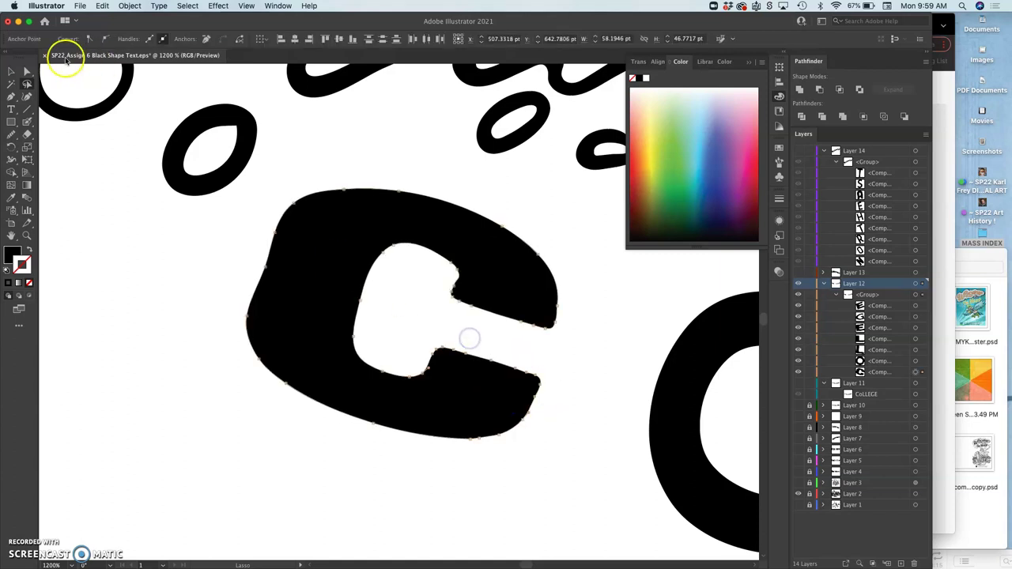
click(27, 71)
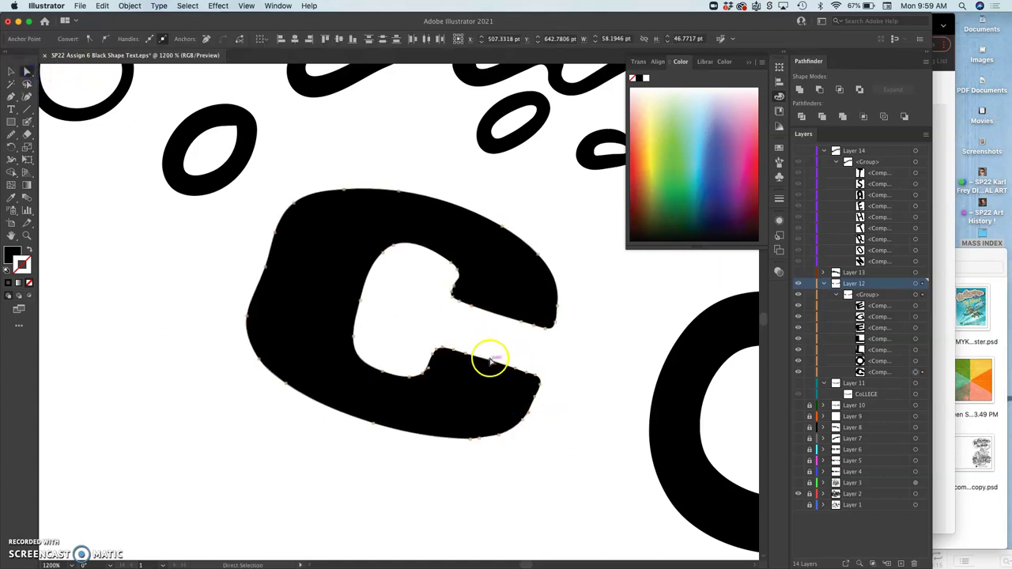
drag(490, 356, 487, 373)
click(563, 433)
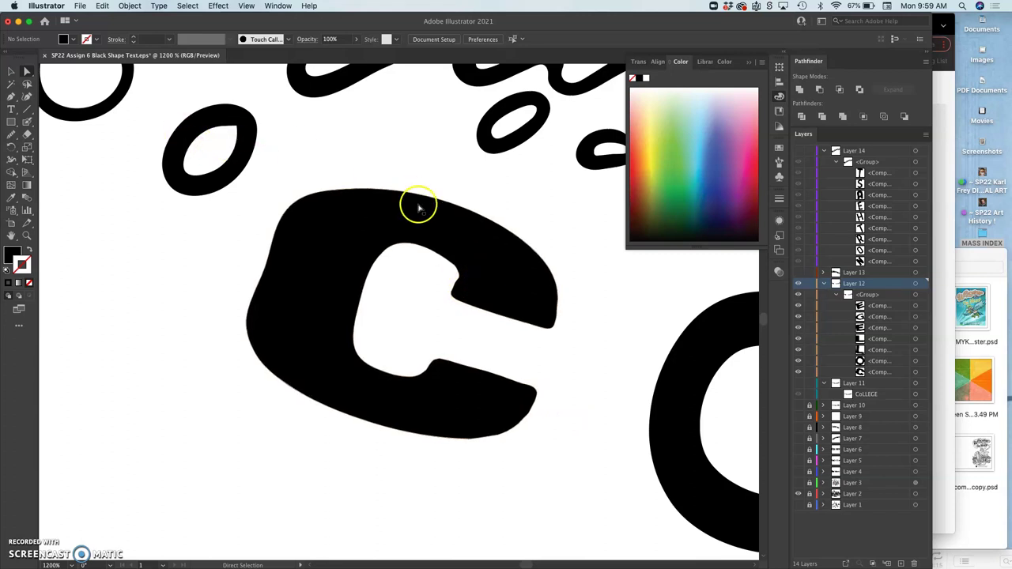
Smooth the C's lower inner notch edge with the Smooth tool.
click(13, 133)
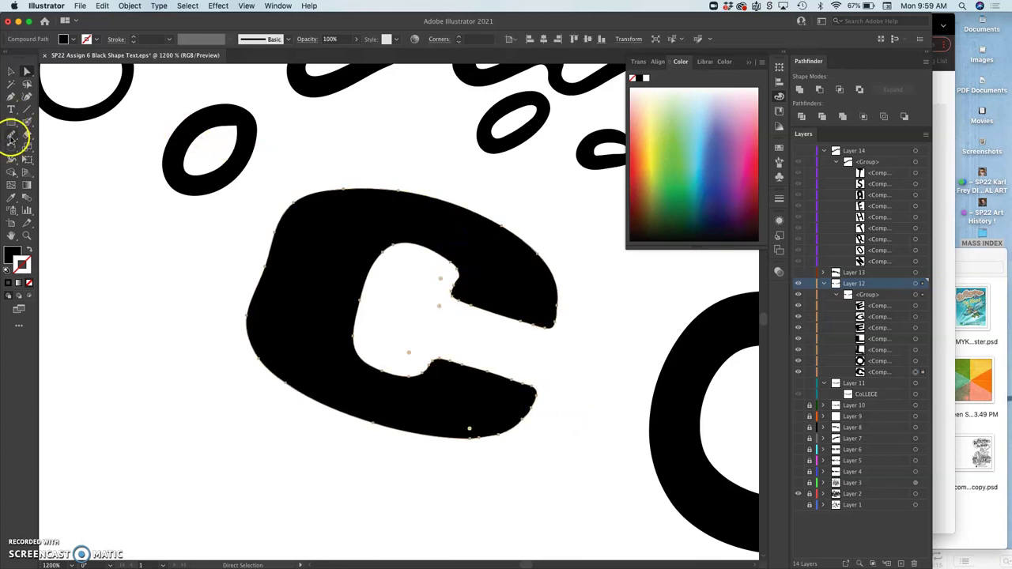
click(267, 205)
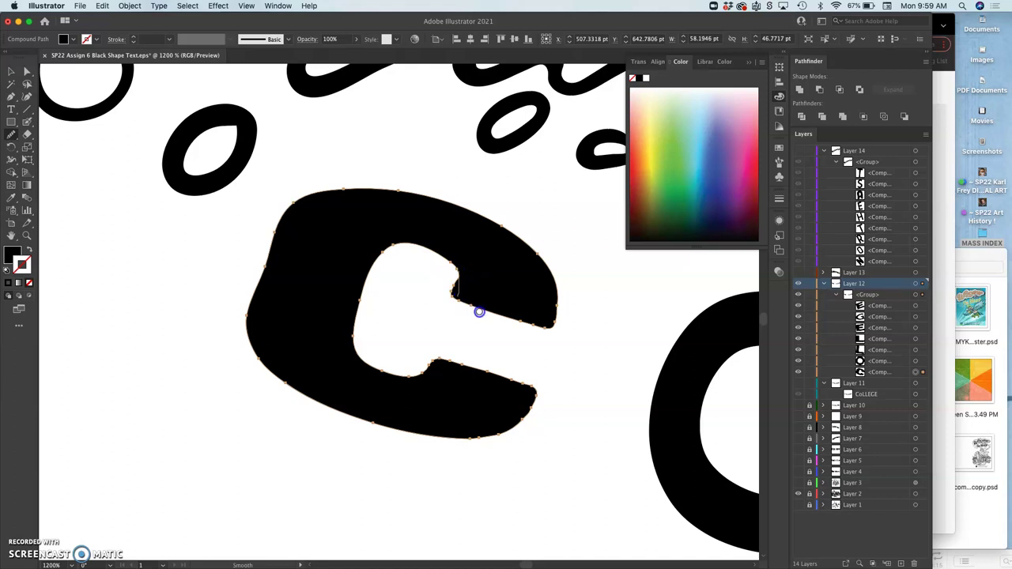
mouse_move(457, 376)
mouse_down()
mouse_move(443, 364)
mouse_move(501, 372)
mouse_up()
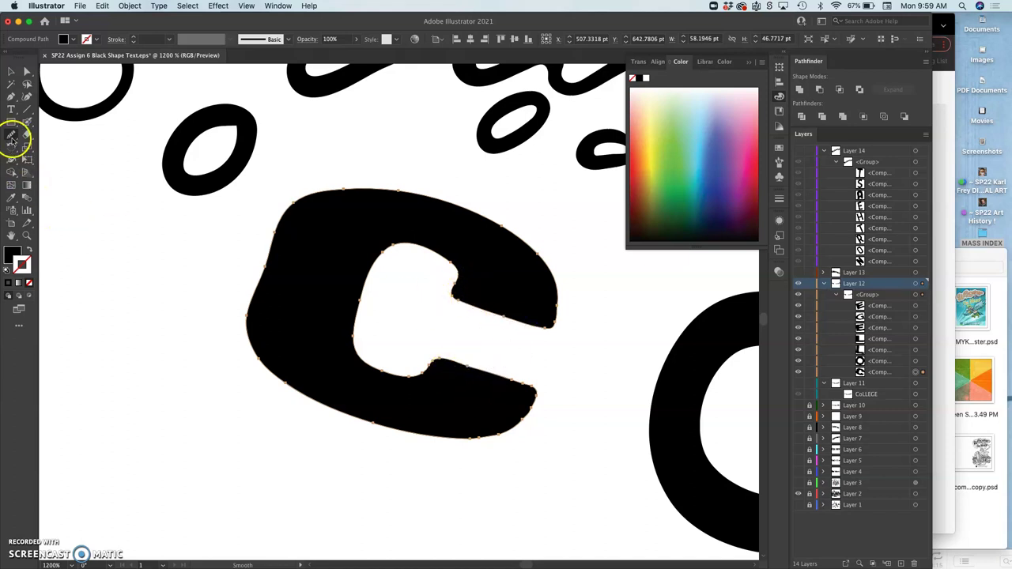
Redraw the C's upper and lower notch edges with the Pencil, then zoom out to check COLLEGE.
click(14, 135)
click(56, 147)
drag(487, 340, 418, 378)
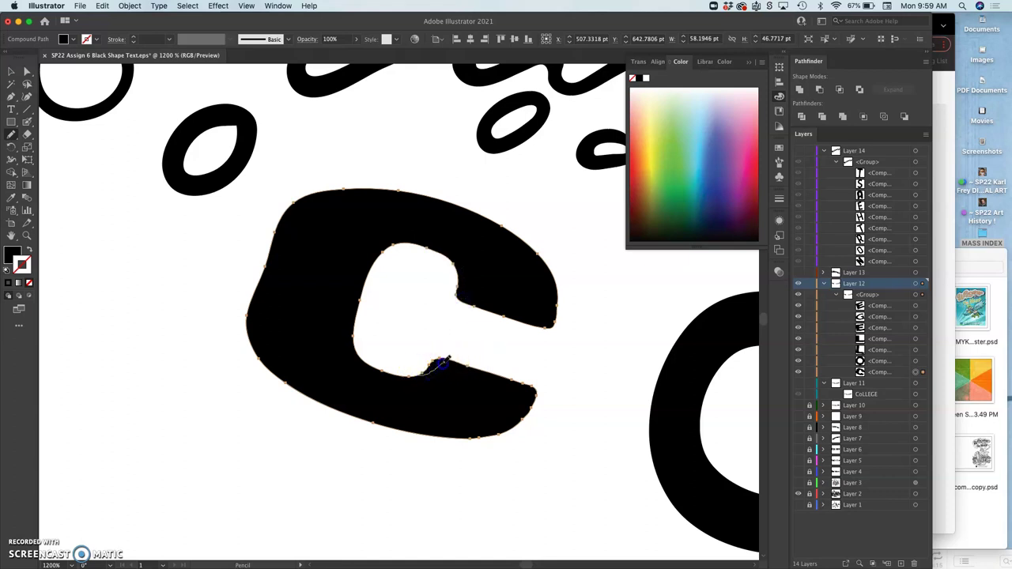
drag(479, 365, 468, 307)
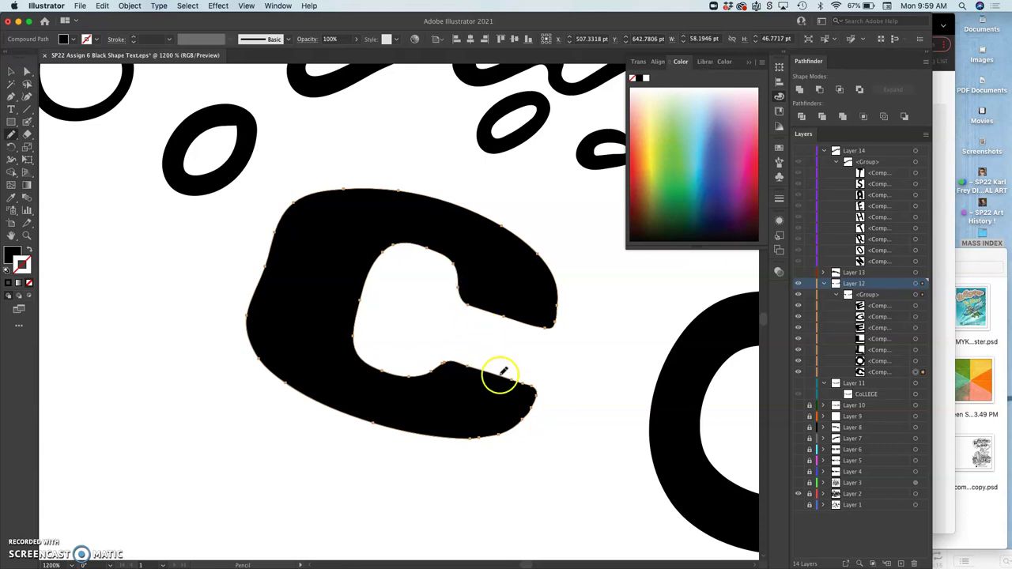
key(super+minus)
key(super+minus)
key(super+minus)
key(super+minus)
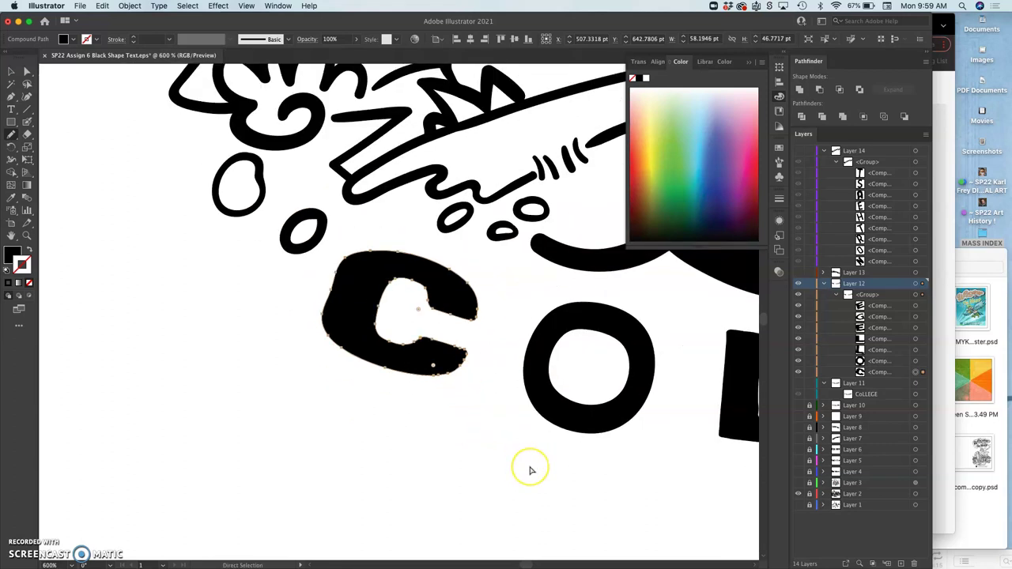
scroll(530, 470, right, 3)
Select the first L and use the Pencil to straighten its inner vertical edge and reshape its bottom-right foot corner.
key(super+equal)
key(super+equal)
key(super+equal)
key(super+equal)
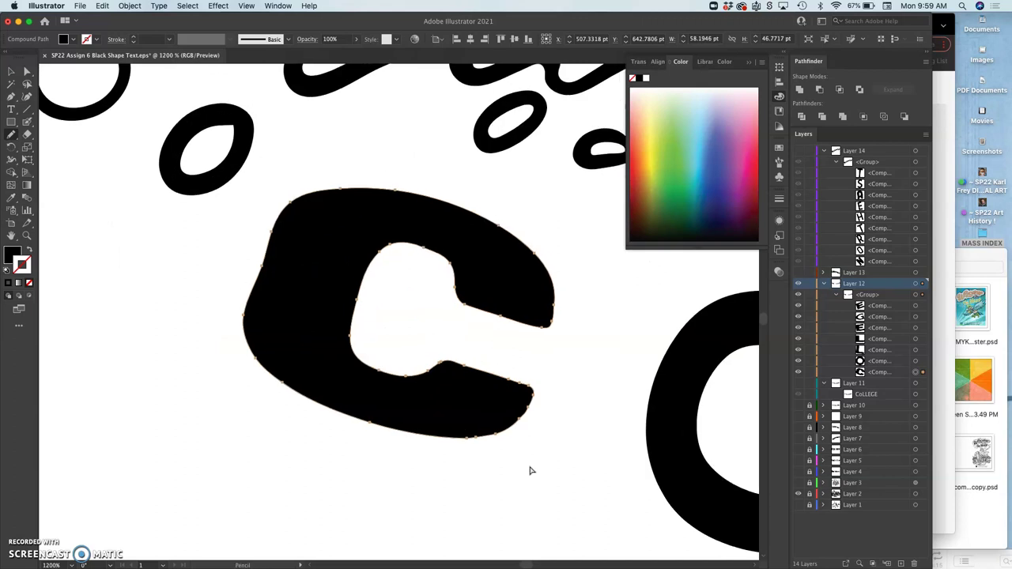
scroll(530, 471, right, 5)
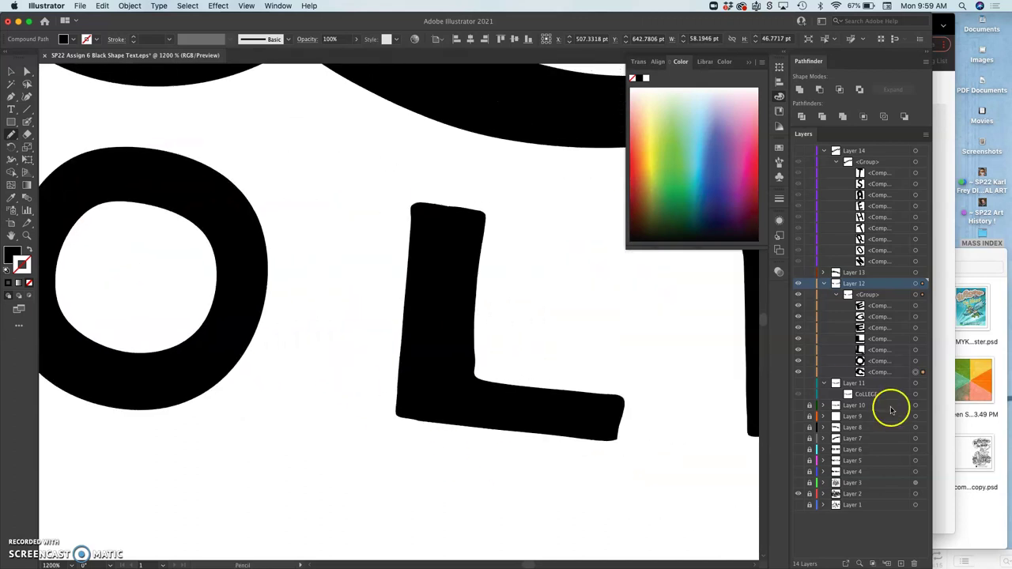
click(916, 350)
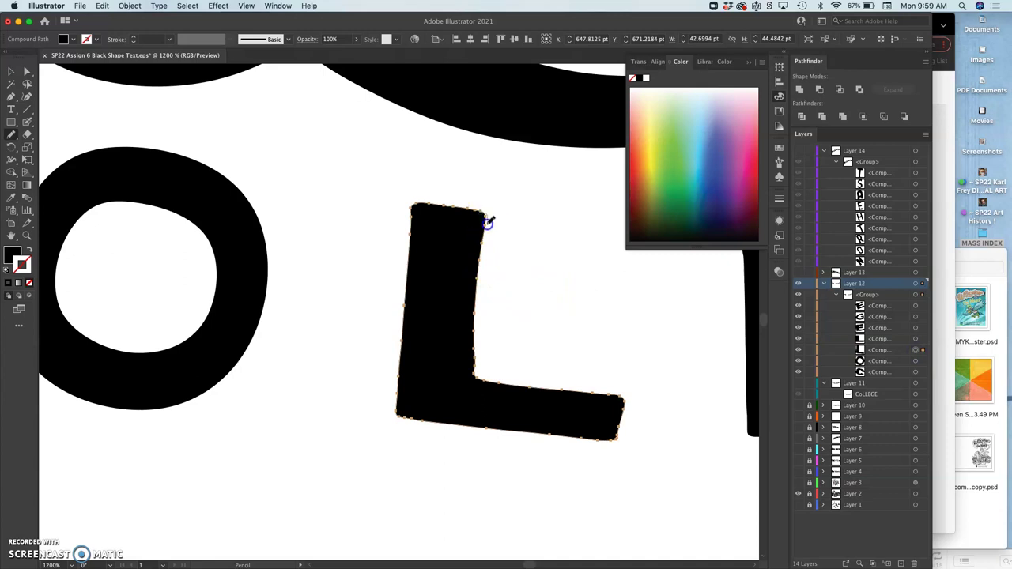
drag(477, 346, 475, 352)
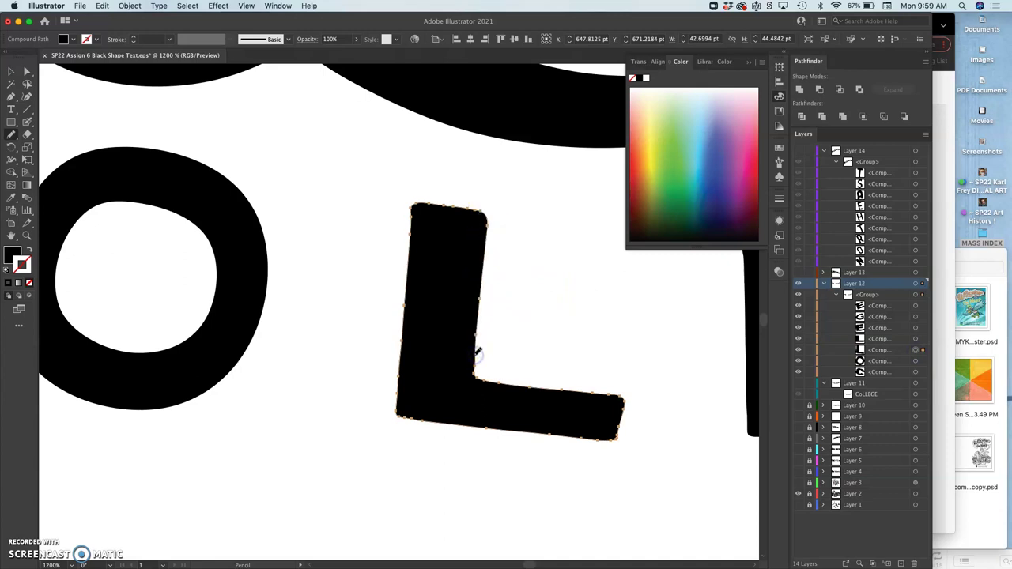
drag(547, 402, 477, 365)
drag(593, 441, 593, 439)
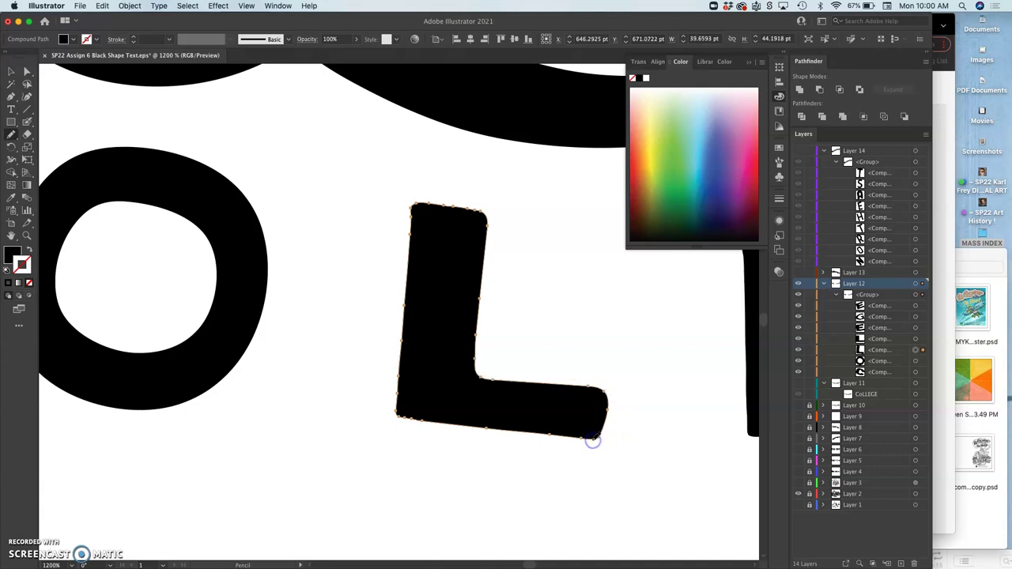
scroll(608, 441, right, 6)
scroll(609, 441, right, 2)
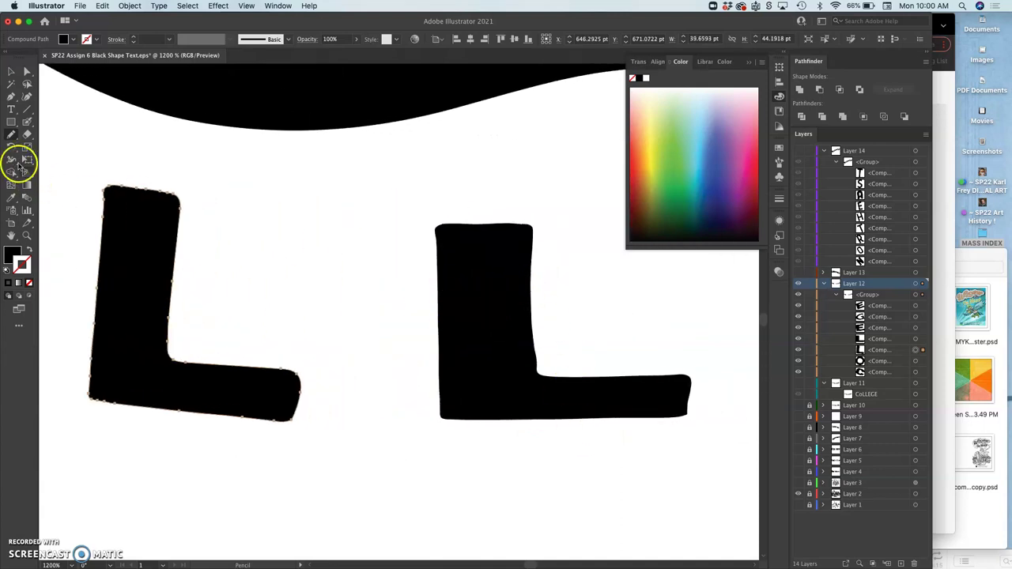
Keep the Pencil settings unchanged, shorten the second L's foot to a rounded end, and sharpen its inner corner.
double_click(11, 134)
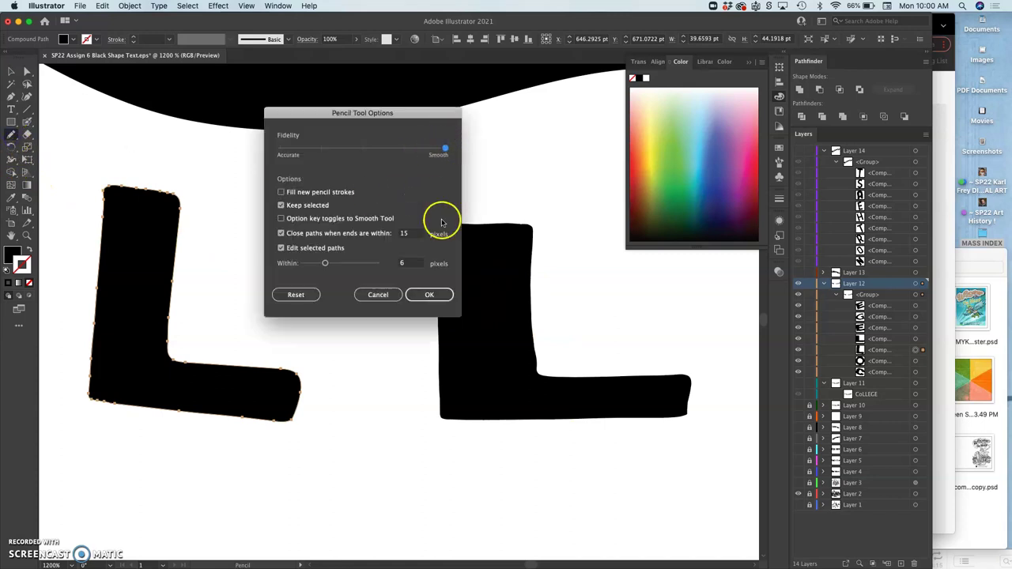
click(424, 296)
super+click(527, 321)
drag(527, 321, 535, 233)
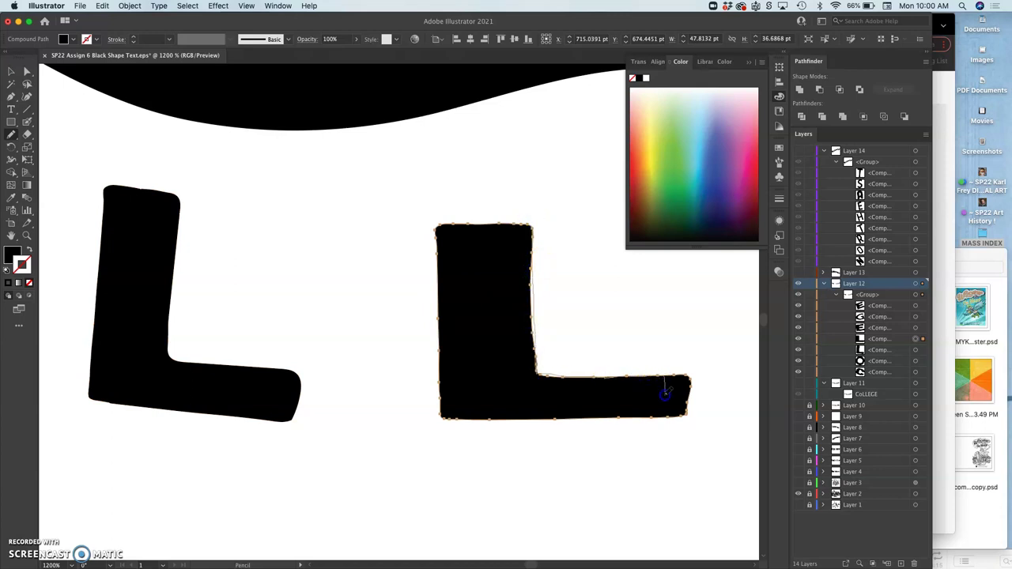
drag(649, 416, 649, 416)
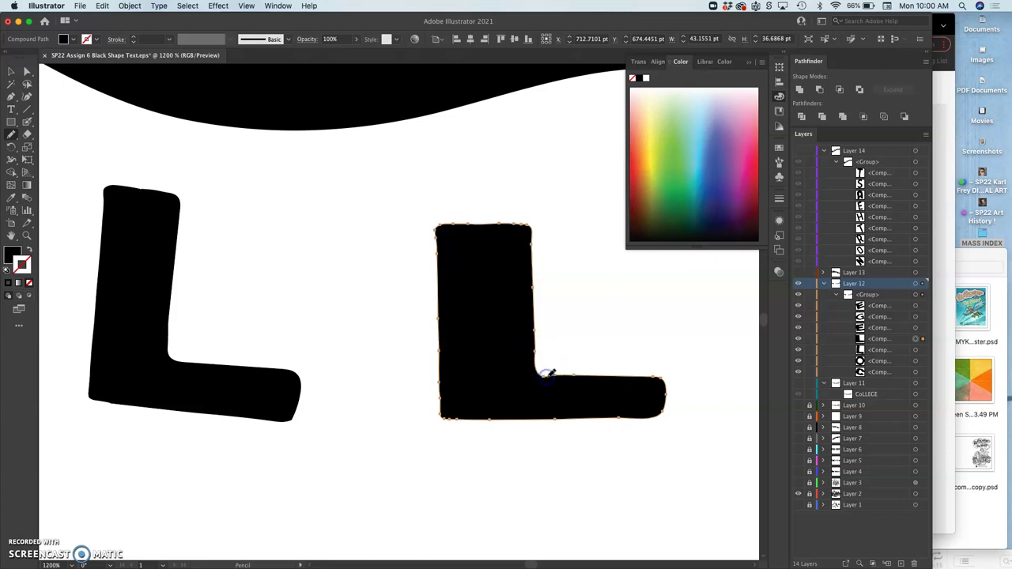
drag(560, 372, 578, 361)
Smooth the first L's top corner, left edge and bottom edge.
super+click(158, 208)
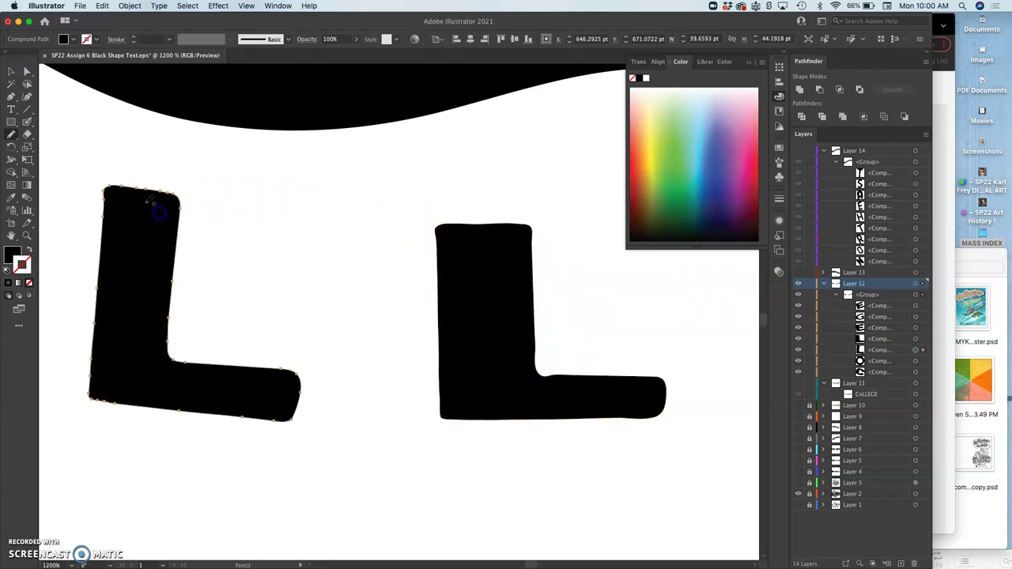
drag(10, 139, 44, 147)
mouse_move(179, 197)
mouse_down()
mouse_move(135, 185)
mouse_move(100, 197)
mouse_move(102, 416)
mouse_up()
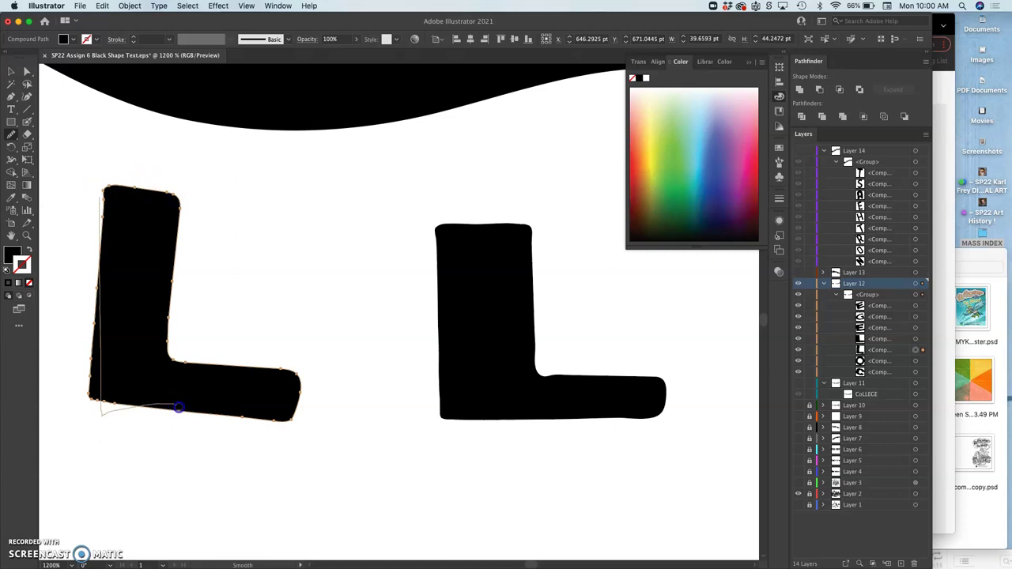
drag(179, 407, 181, 411)
Smooth the second L's top, inner right and left edges, then Pencil-redraw its inner foot corner.
super+click(502, 282)
drag(517, 226, 519, 224)
mouse_move(447, 226)
mouse_down()
mouse_move(526, 236)
mouse_move(477, 223)
mouse_move(513, 225)
mouse_move(531, 242)
mouse_up()
drag(531, 324, 538, 366)
mouse_move(460, 348)
mouse_down()
mouse_move(444, 327)
mouse_move(447, 413)
mouse_move(487, 427)
mouse_move(511, 423)
mouse_up()
drag(11, 135, 48, 148)
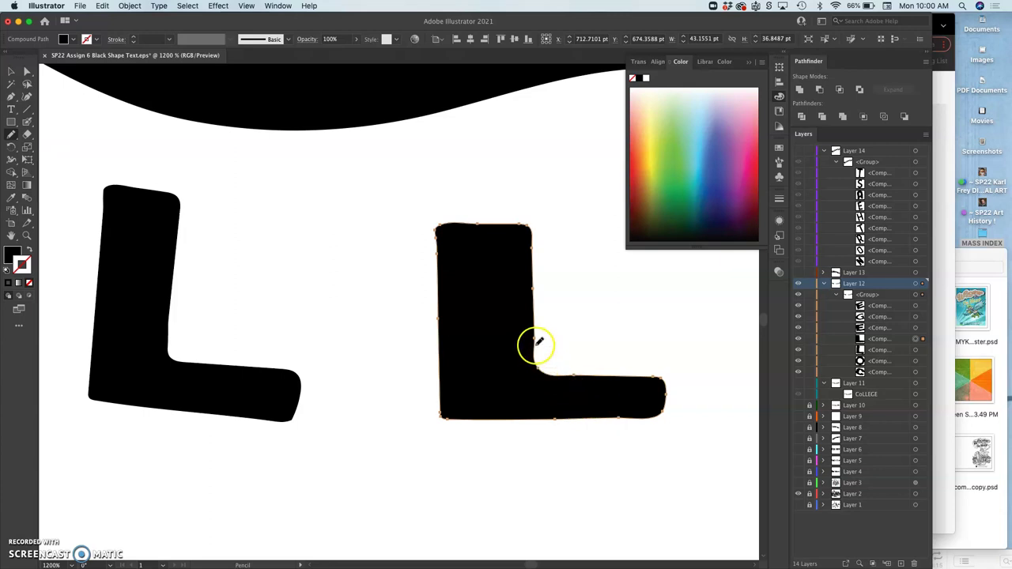
mouse_move(538, 363)
mouse_down()
mouse_move(542, 419)
mouse_move(531, 452)
mouse_up()
scroll(531, 450, right, 5)
scroll(532, 450, right, 15)
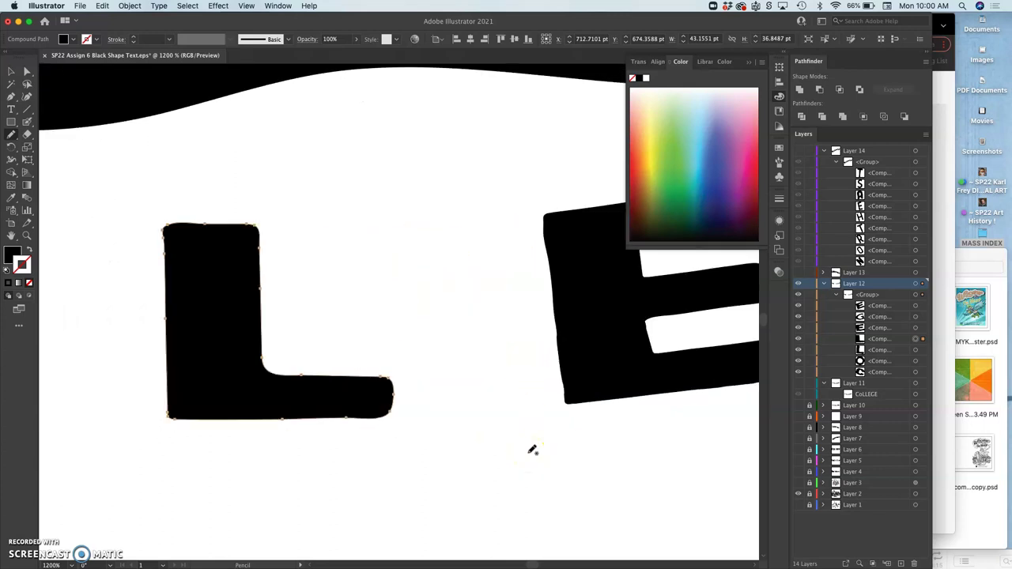
Smooth the E's left edge, top-left corner, lower-left edge and bottom edge.
key(a)
click(432, 389)
key(n)
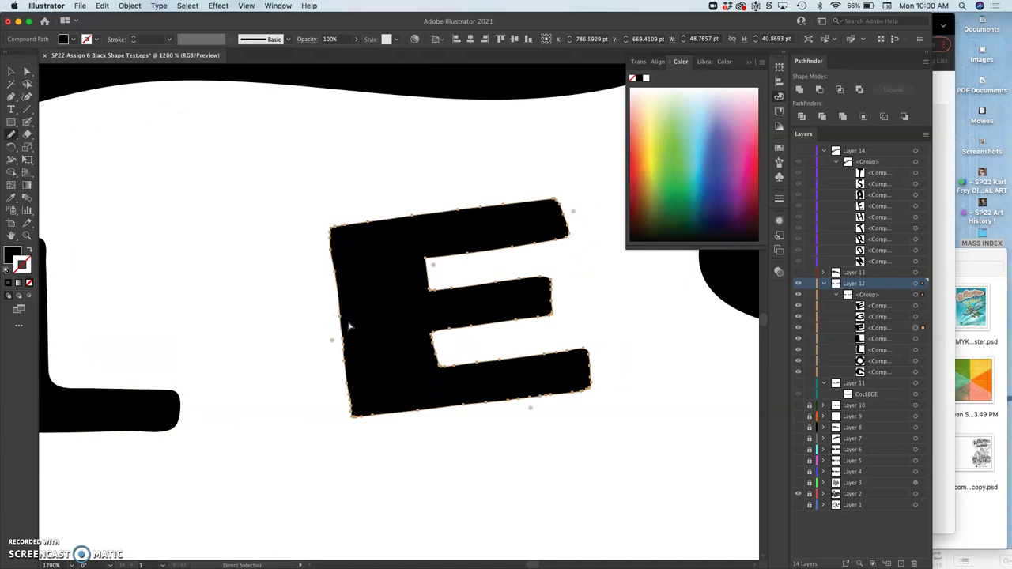
click(14, 134)
mouse_move(14, 134)
mouse_down()
mouse_move(39, 141)
mouse_move(45, 155)
mouse_up()
drag(333, 272, 357, 399)
mouse_move(355, 335)
mouse_down()
mouse_move(349, 294)
mouse_move(404, 388)
mouse_move(442, 348)
mouse_move(449, 332)
mouse_move(439, 333)
mouse_move(440, 368)
mouse_move(459, 370)
mouse_move(442, 293)
mouse_up()
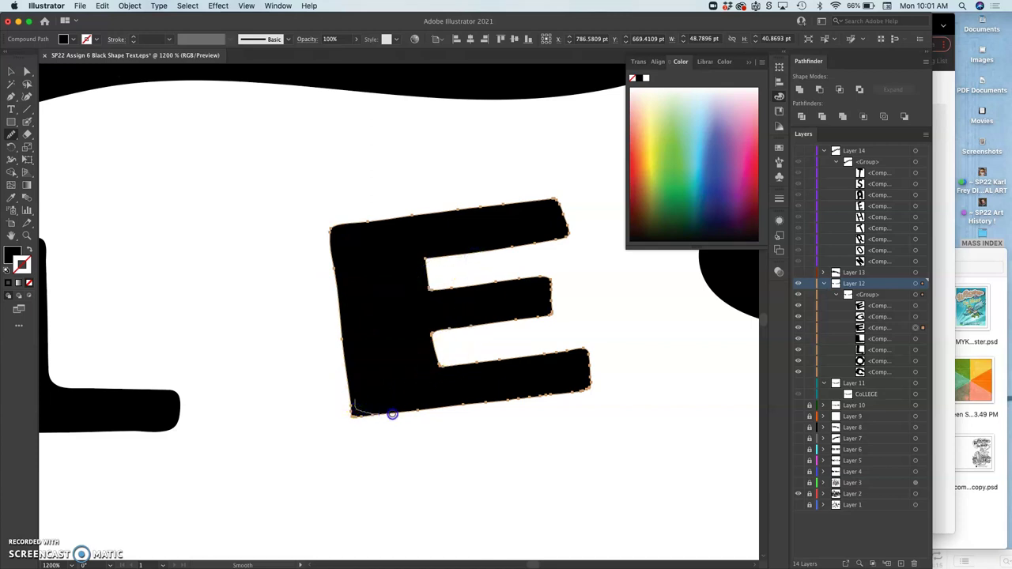
drag(400, 414, 533, 393)
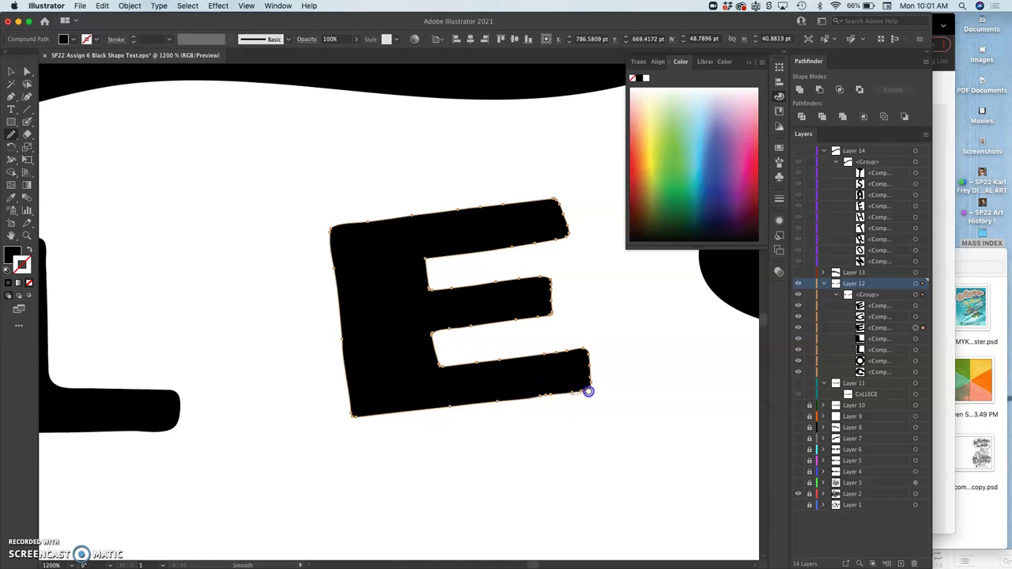
scroll(573, 330, right, 3)
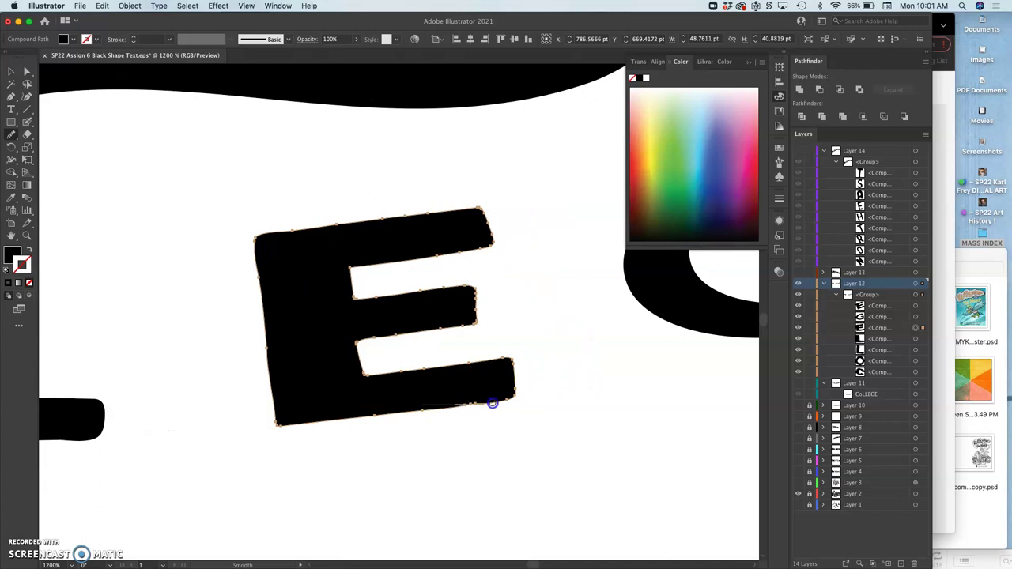
drag(492, 403, 495, 400)
scroll(493, 239, right, 4)
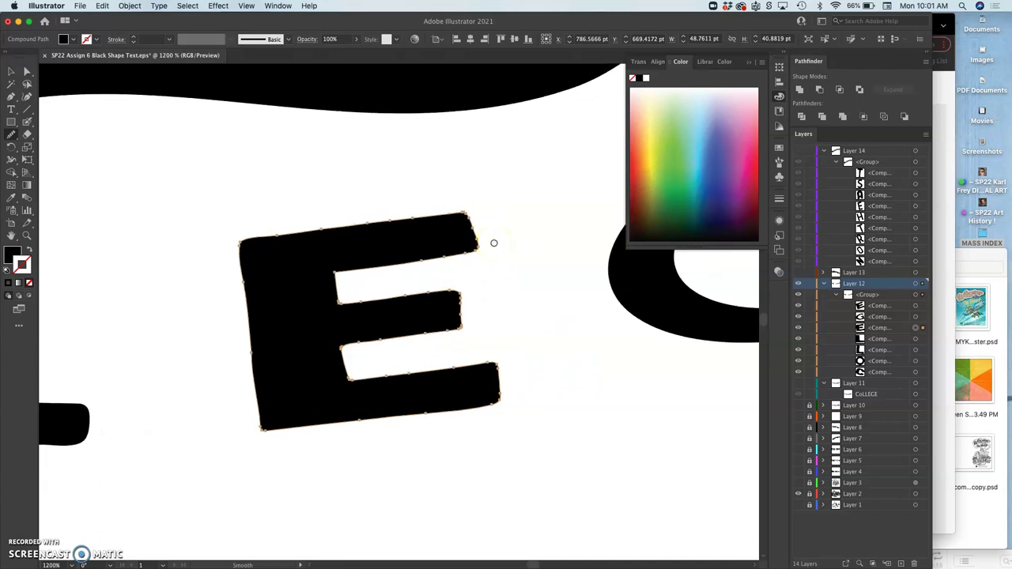
scroll(494, 243, right, 9)
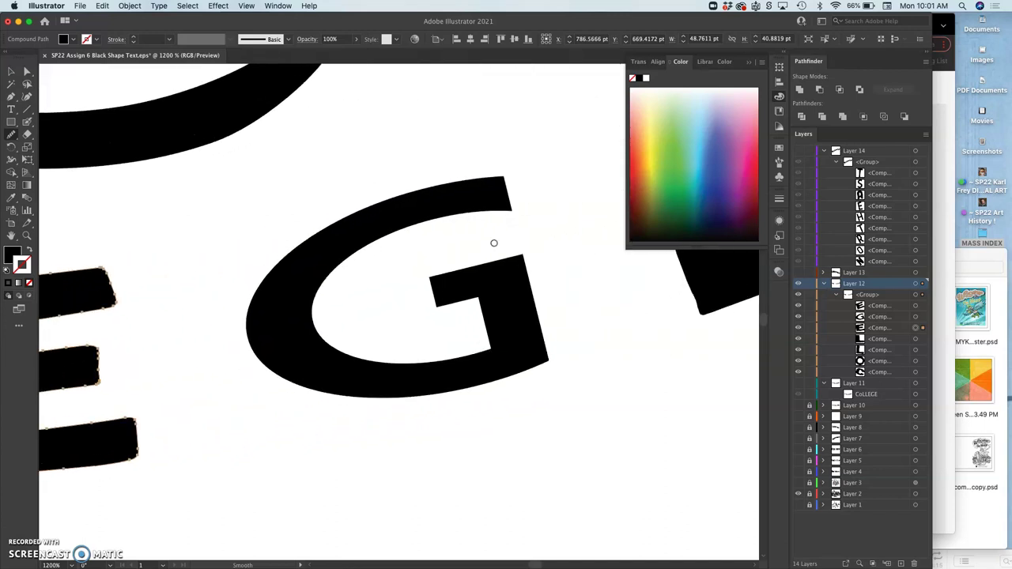
Give the G a black stroke with a variable width profile at 4 pt weight.
scroll(494, 243, right, 7)
key(super)
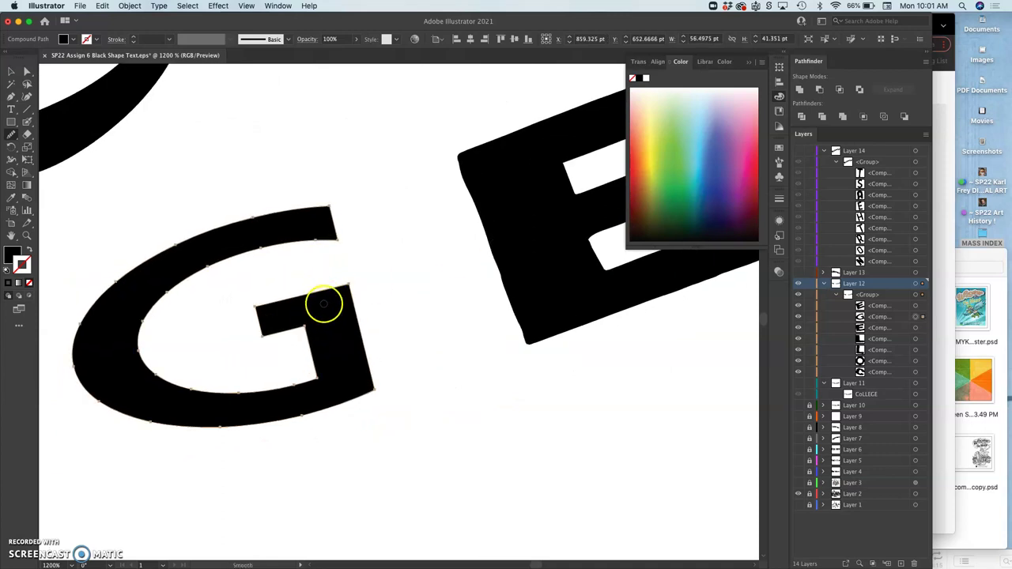
scroll(346, 302, left, 1)
scroll(345, 302, down, 1)
scroll(345, 303, down, 5)
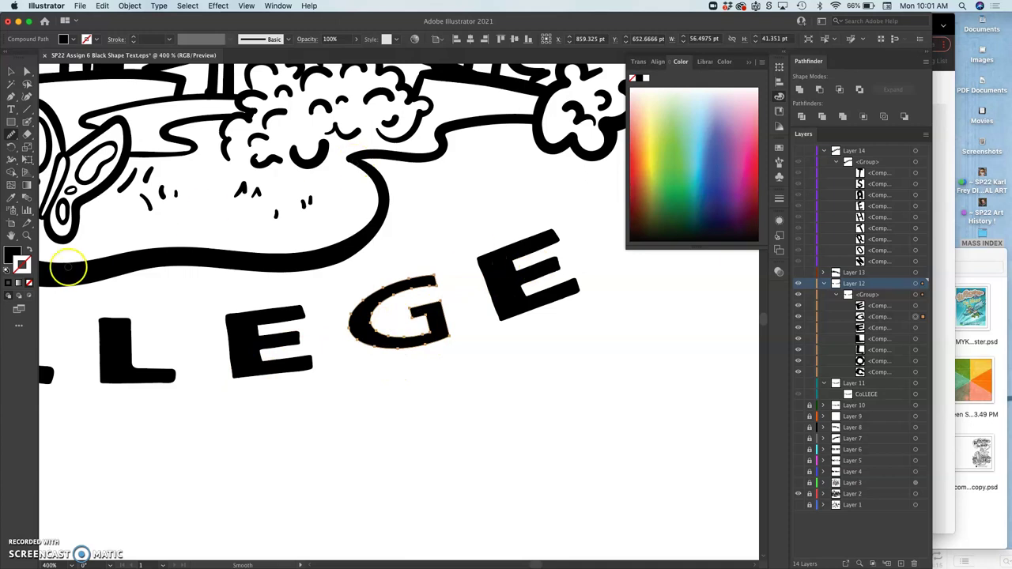
click(9, 285)
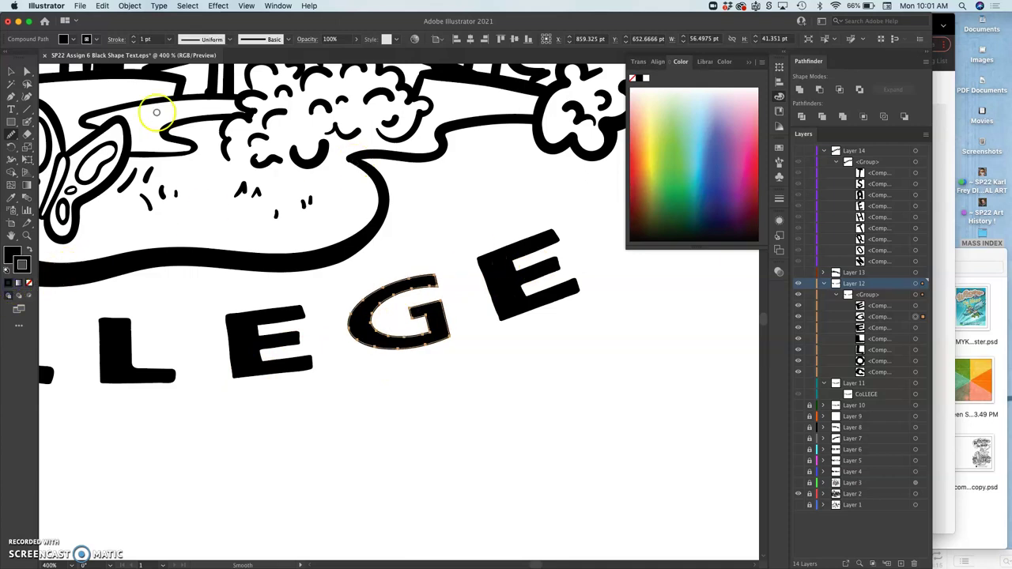
click(229, 40)
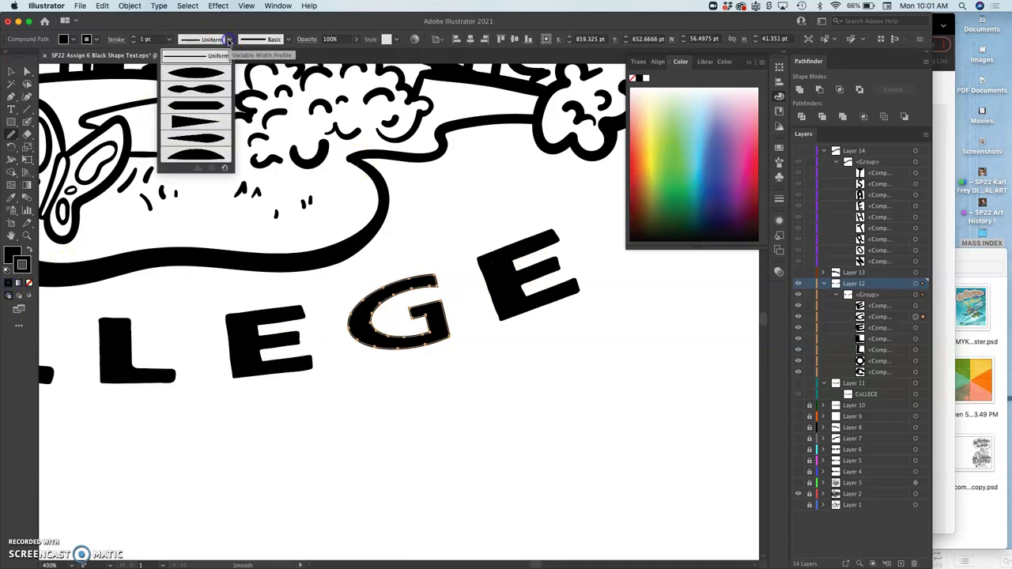
click(197, 103)
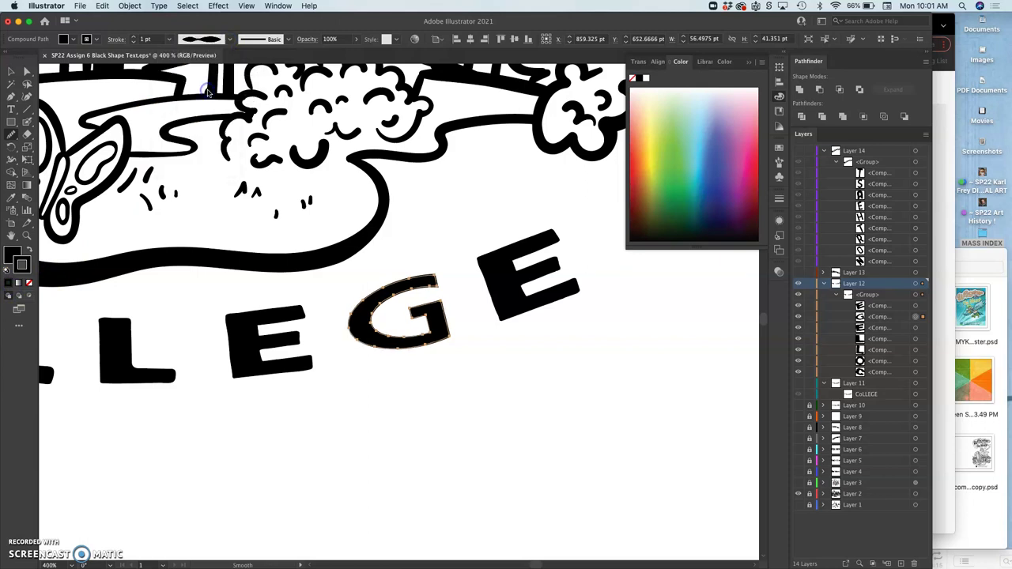
click(135, 38)
click(135, 38)
click(135, 39)
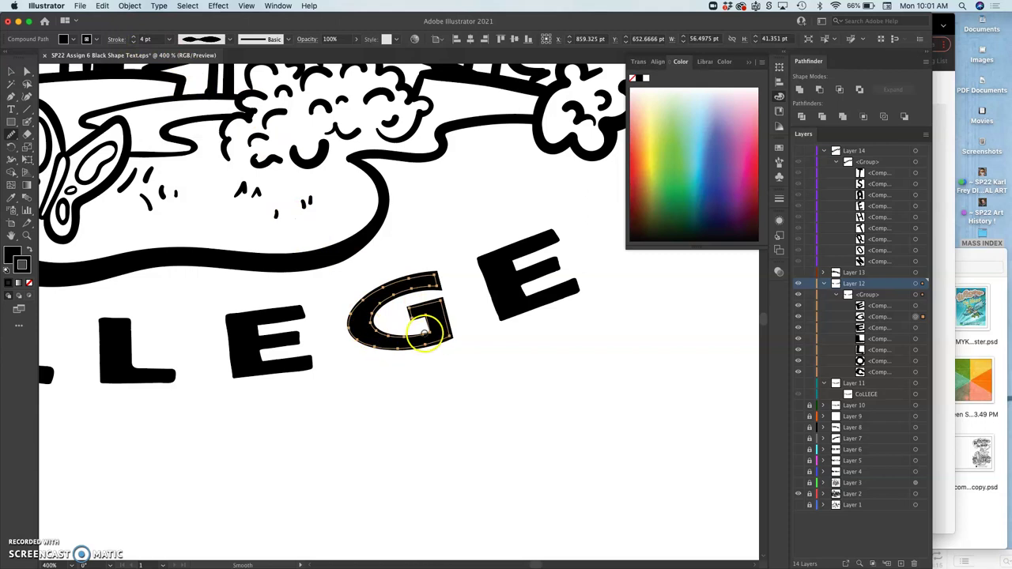
key(super+equal)
key(super+equal)
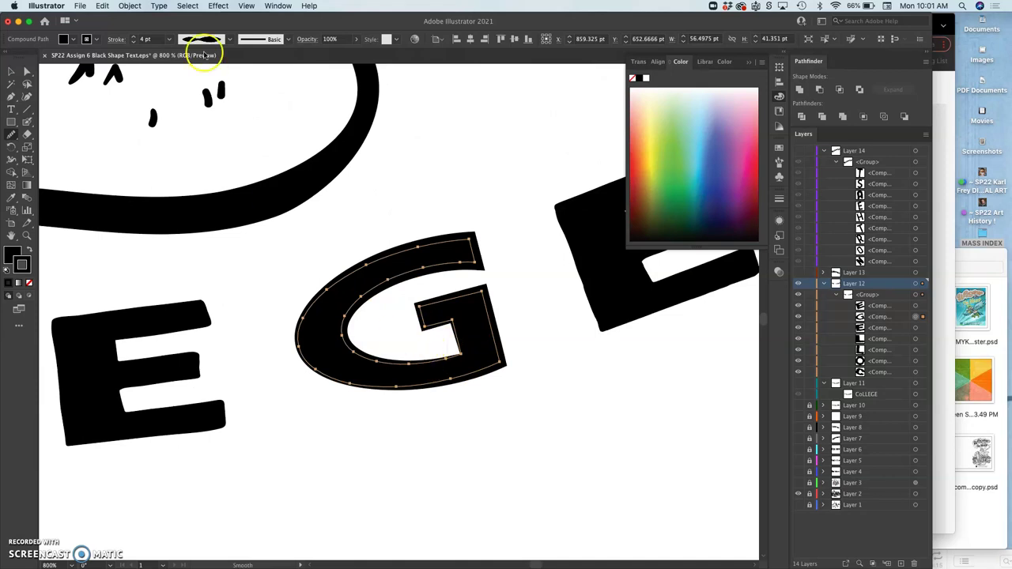
Outline the G's stroke and unite the result into one solid shape with Pathfinder.
click(130, 7)
mouse_move(161, 251)
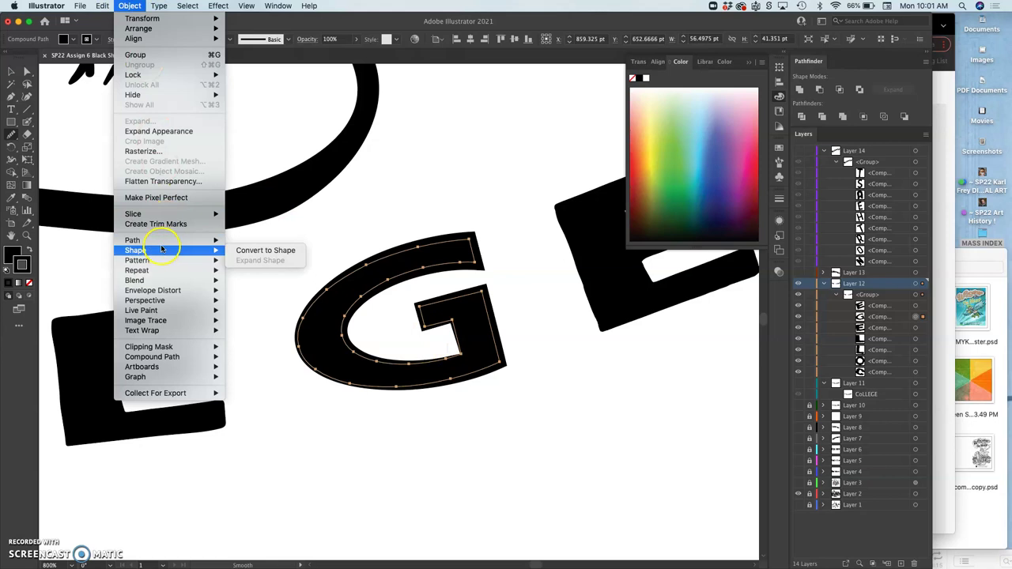
click(244, 263)
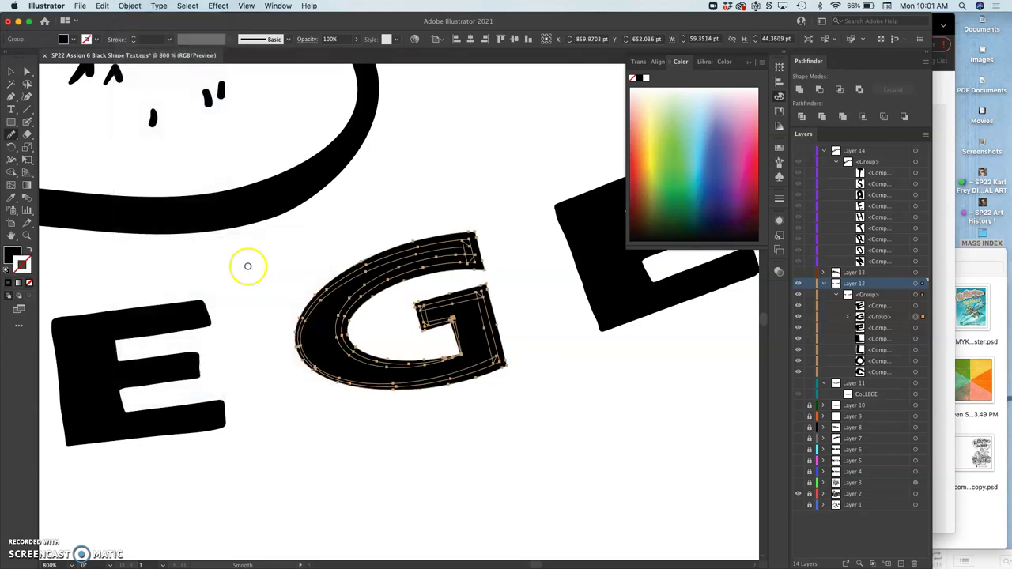
click(800, 89)
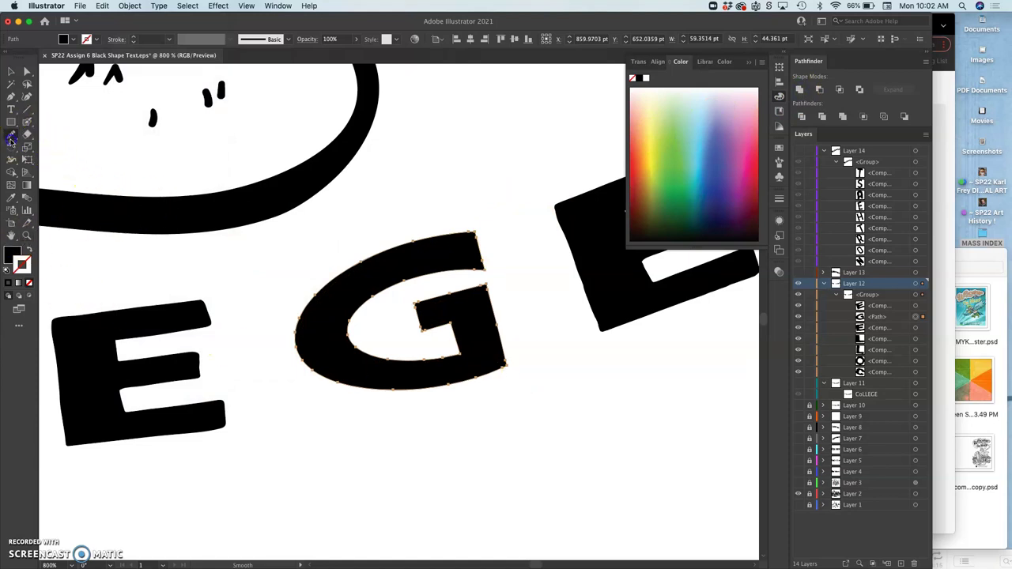
Pencil-redraw the G's top-right corner, inner bar, lower-right corner and bottom edge.
drag(11, 140, 33, 150)
mouse_move(475, 269)
mouse_down()
mouse_move(507, 303)
mouse_move(492, 296)
mouse_move(423, 302)
mouse_up()
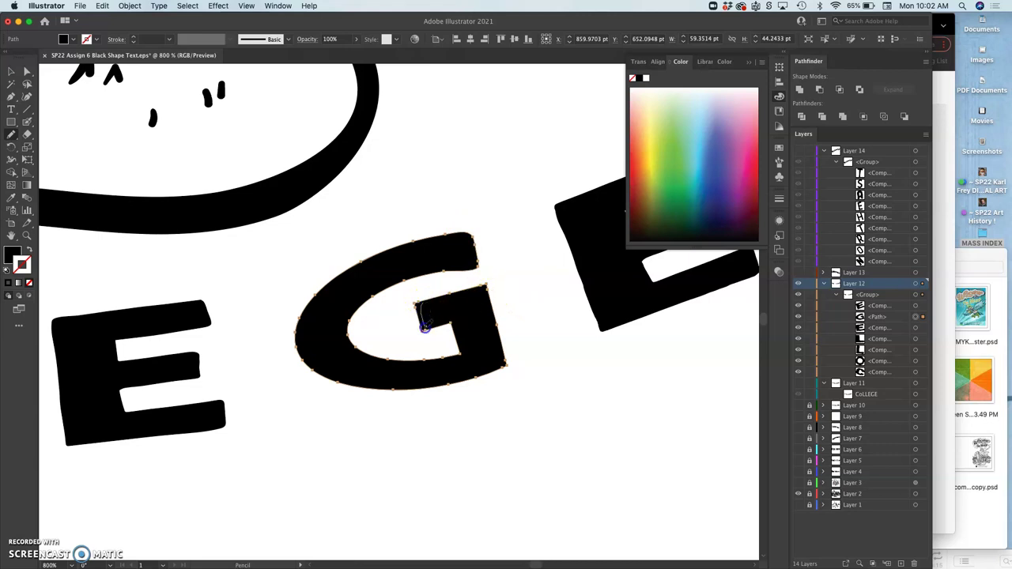
mouse_move(430, 328)
mouse_down()
mouse_move(484, 324)
mouse_move(448, 324)
mouse_up()
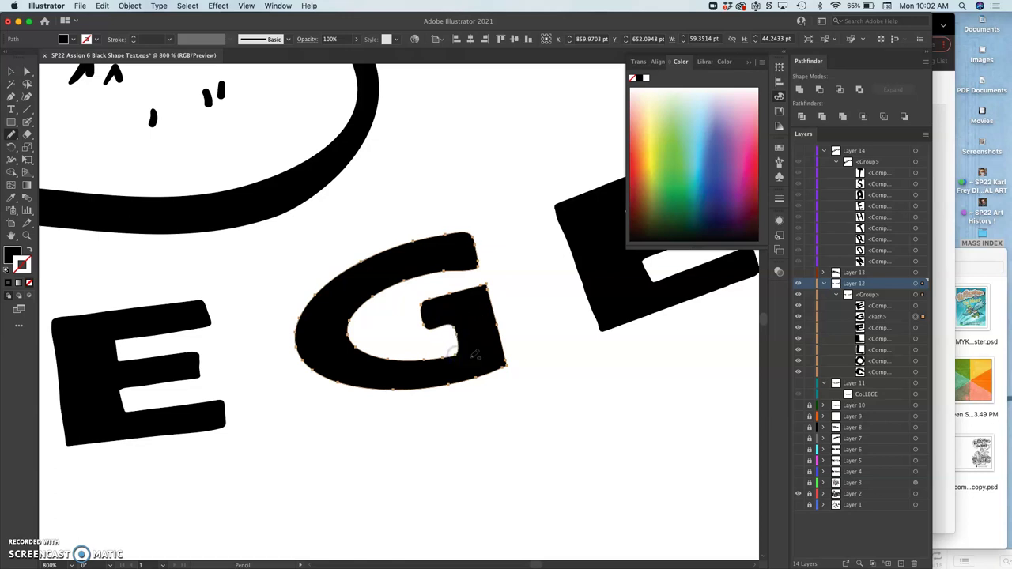
mouse_move(477, 355)
mouse_down()
mouse_move(468, 345)
mouse_move(484, 313)
mouse_move(482, 287)
mouse_up()
drag(499, 334, 504, 356)
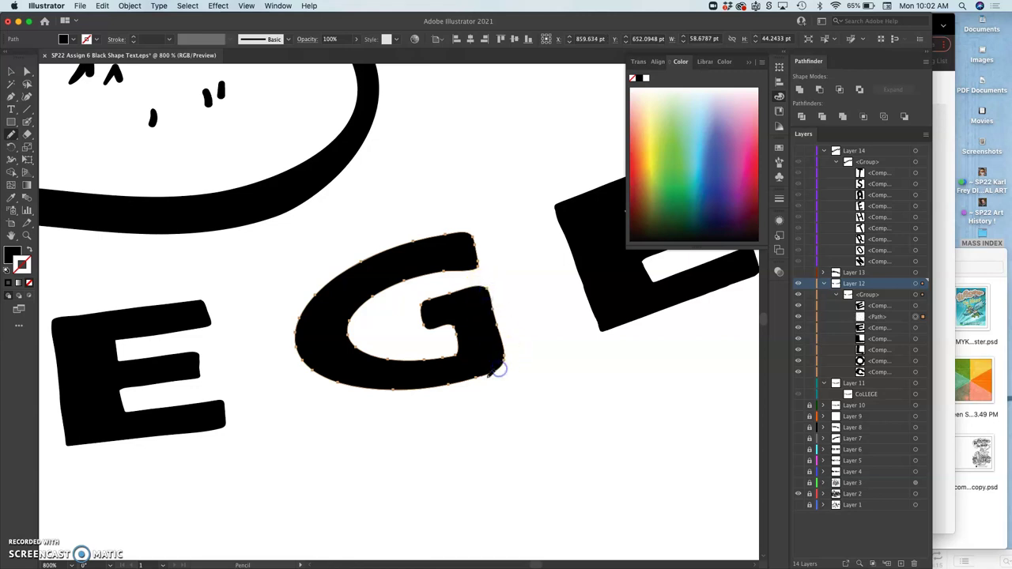
mouse_move(449, 413)
mouse_down()
mouse_move(412, 417)
mouse_move(401, 389)
mouse_up()
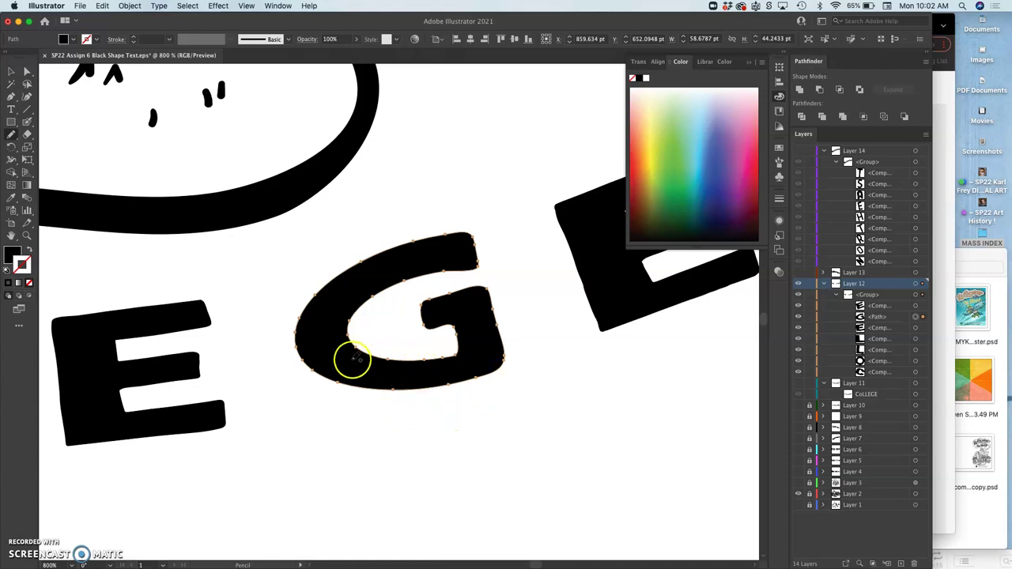
Smooth the G's inner curve with the Smooth tool.
mouse_move(12, 136)
mouse_down()
mouse_move(45, 146)
mouse_move(46, 159)
mouse_up()
mouse_move(428, 247)
mouse_down()
mouse_move(446, 269)
mouse_move(368, 299)
mouse_up()
drag(352, 333, 355, 335)
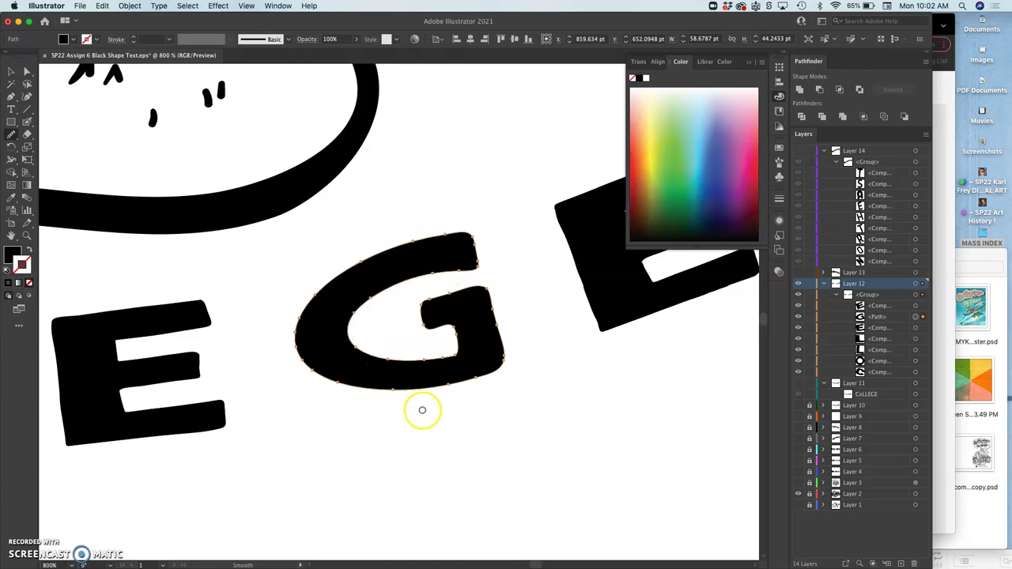
Smooth the last E's bottom edge, arms, top edge and lower inner corner, then zoom out.
scroll(459, 392, right, 5)
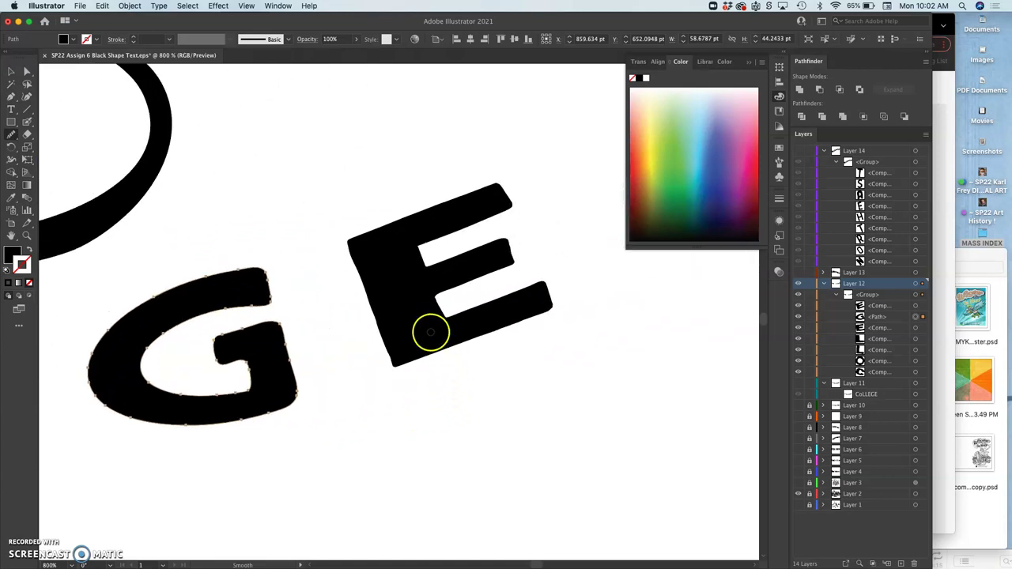
super+click(421, 338)
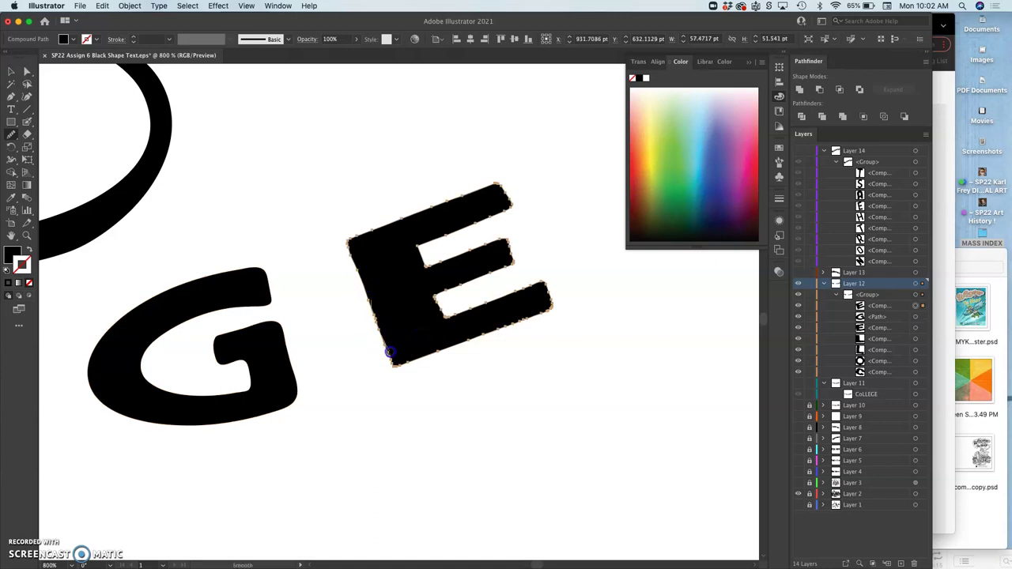
drag(410, 363, 480, 336)
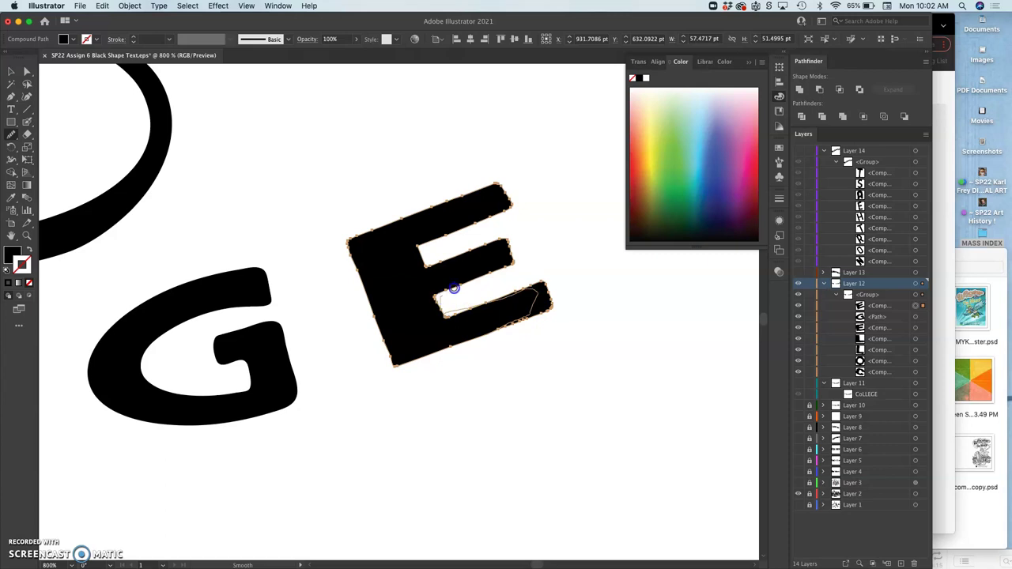
drag(458, 286, 475, 281)
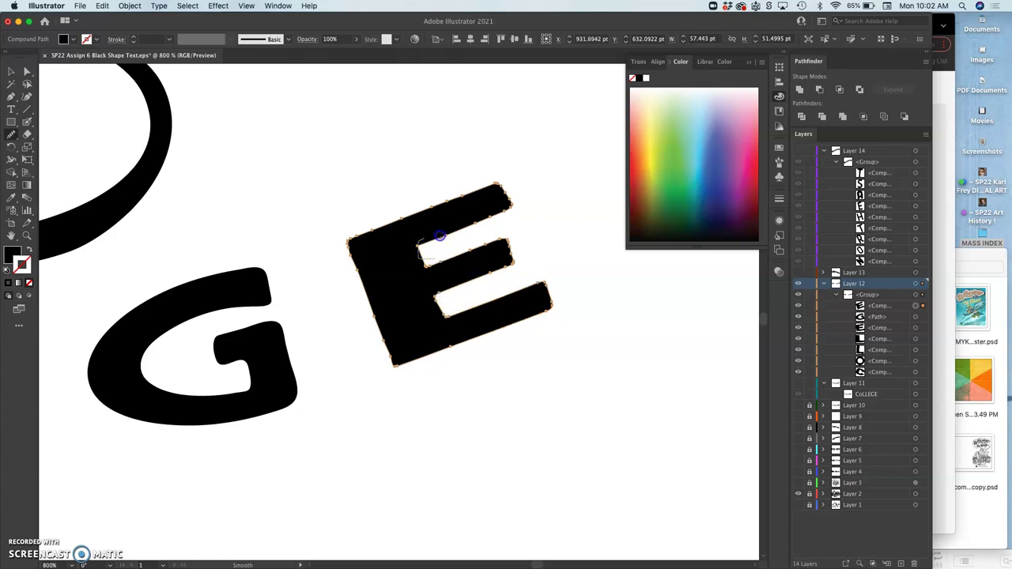
mouse_move(348, 242)
mouse_down()
mouse_move(389, 290)
mouse_move(503, 243)
mouse_up()
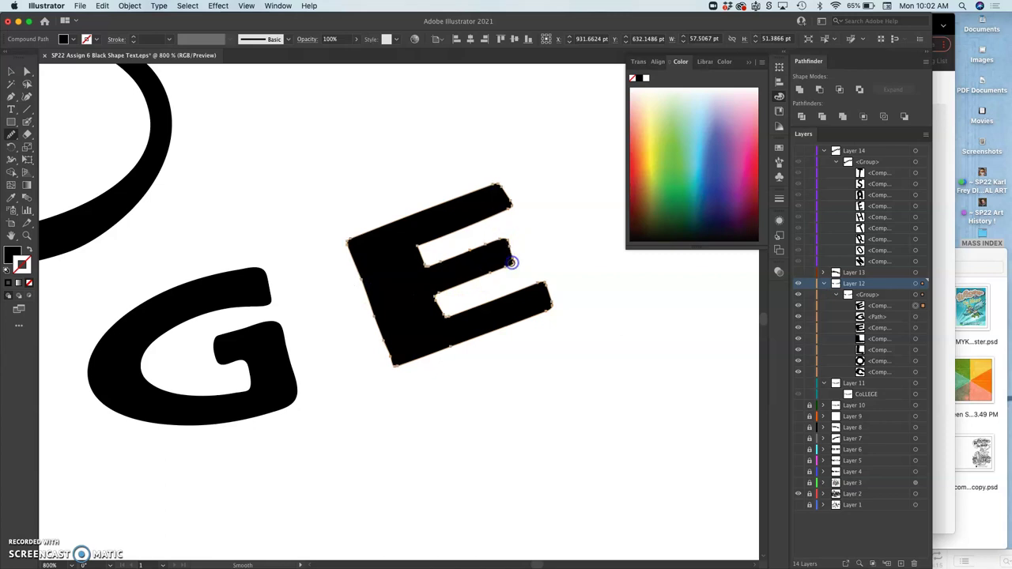
mouse_move(462, 324)
mouse_down()
mouse_move(451, 332)
mouse_move(438, 299)
mouse_move(447, 333)
mouse_up()
key(super+minus)
key(super+minus)
key(super+minus)
key(super+minus)
key(super+minus)
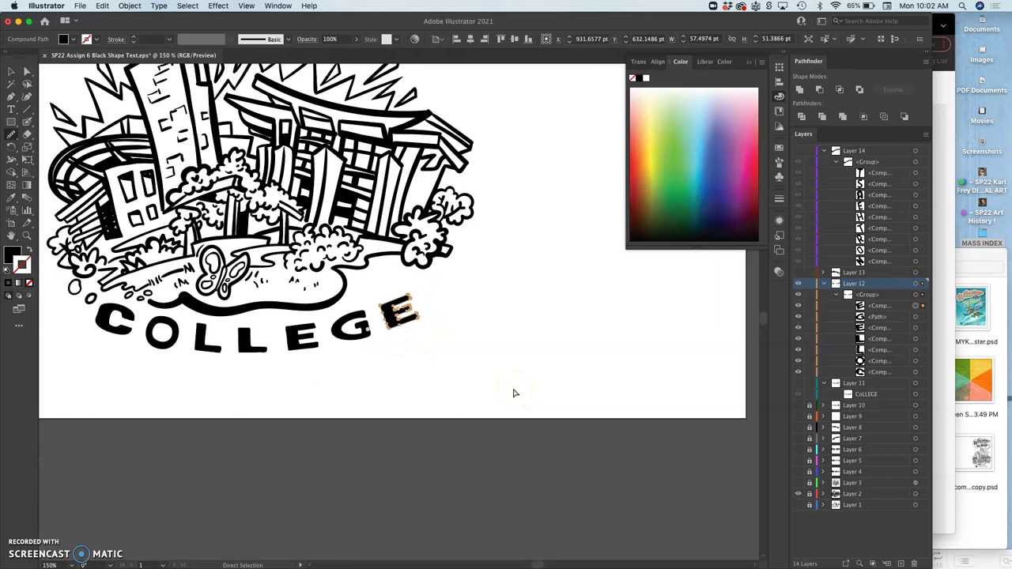
key(super+minus)
Zoom in on the COLLEGE lettering and select the letter C.
scroll(514, 393, up, 2)
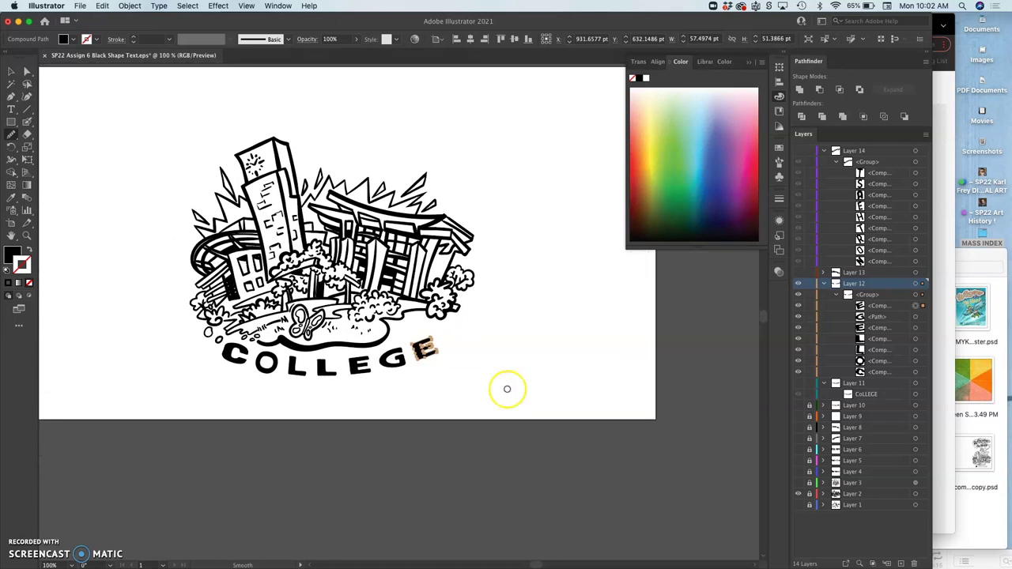
super+click(402, 361)
super+click(386, 369)
scroll(386, 369, left, 5)
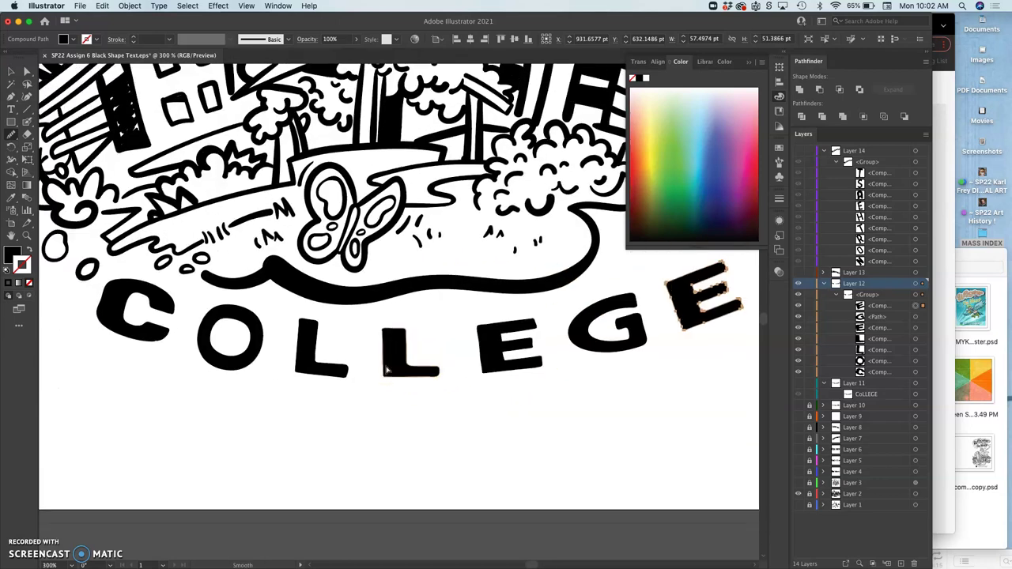
scroll(387, 369, left, 1)
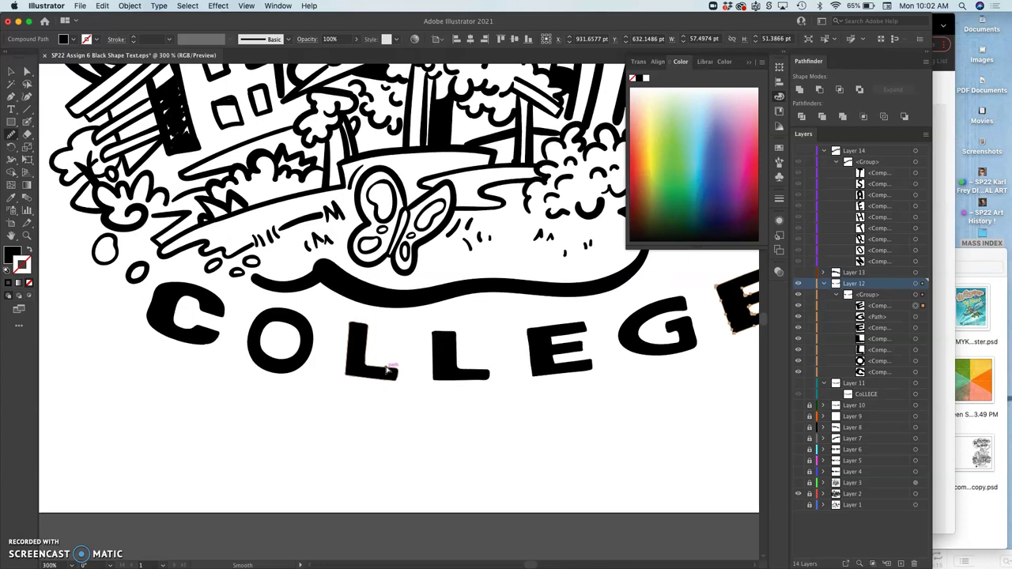
click(166, 309)
mouse_move(166, 309)
mouse_down()
mouse_move(237, 322)
mouse_move(256, 350)
mouse_move(184, 332)
mouse_move(179, 314)
mouse_move(199, 330)
mouse_move(163, 309)
mouse_up()
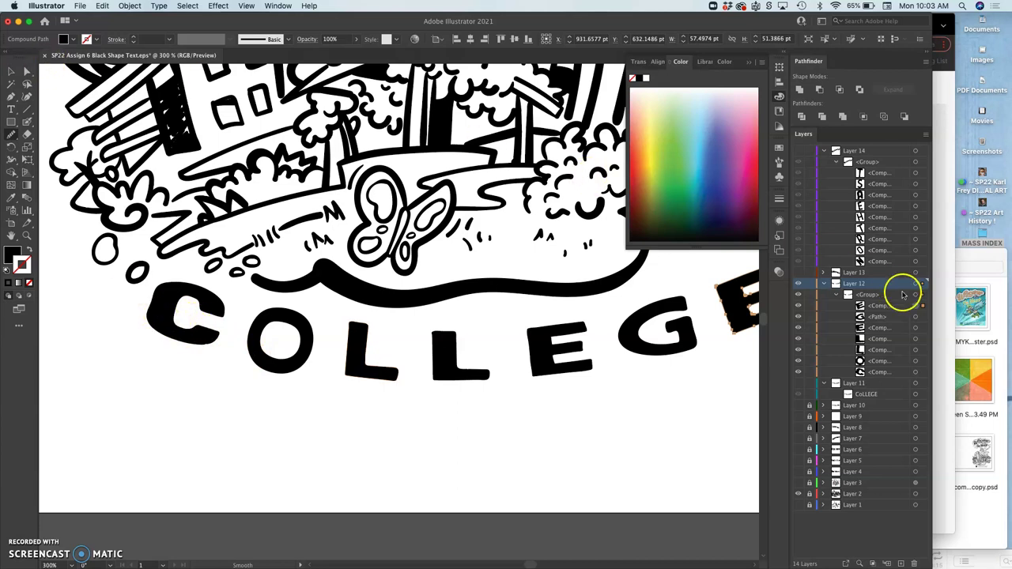
click(916, 373)
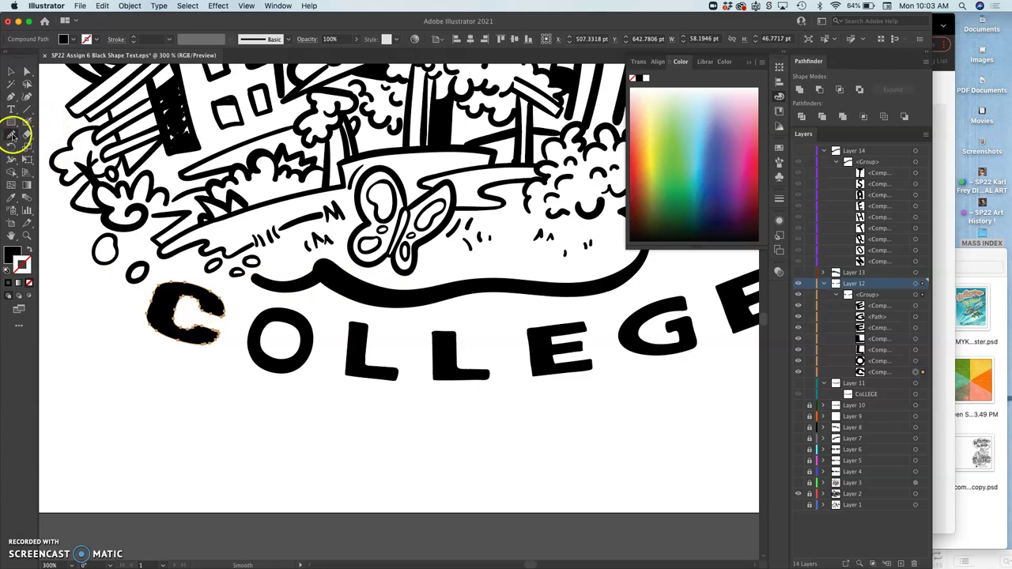
Redraw the C's top and left edge with the Pencil for a rounder outline.
drag(13, 134, 38, 147)
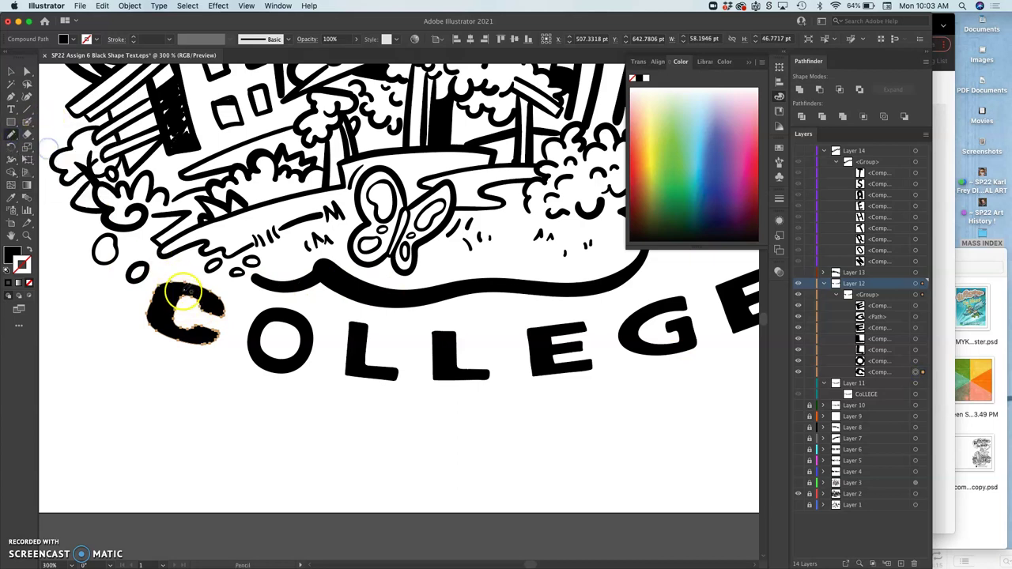
drag(186, 288, 189, 279)
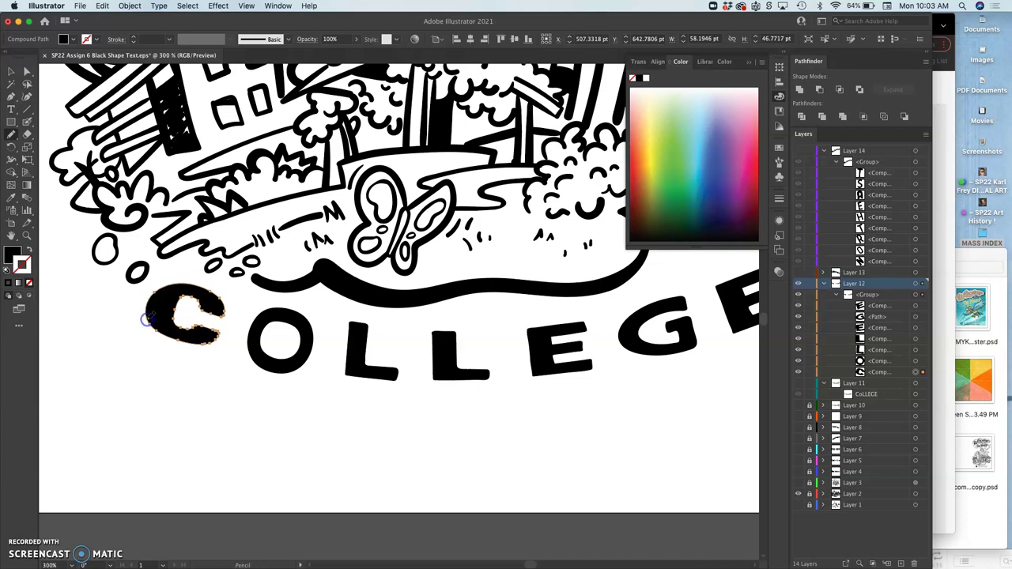
drag(147, 319, 181, 364)
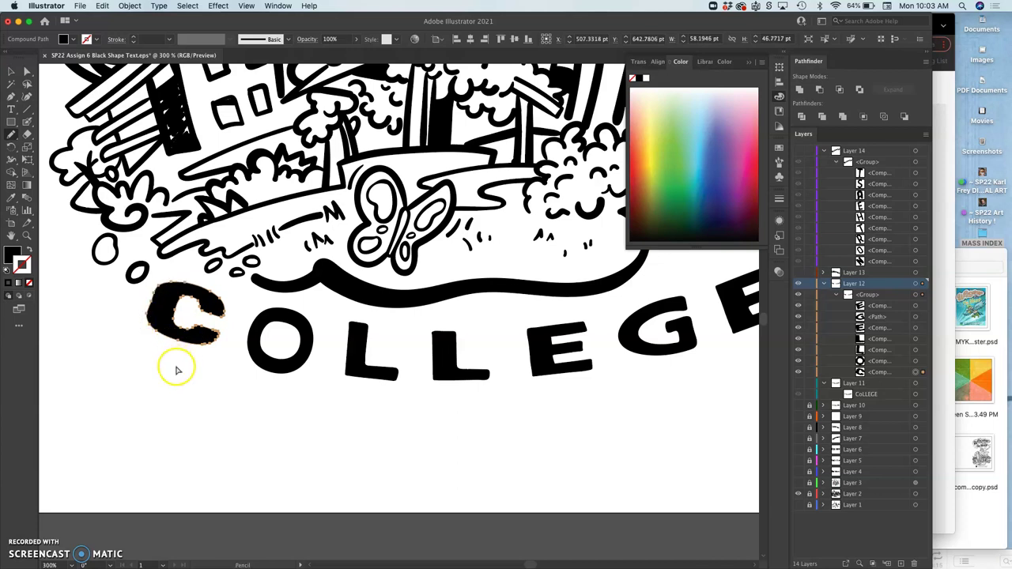
key(super+equal)
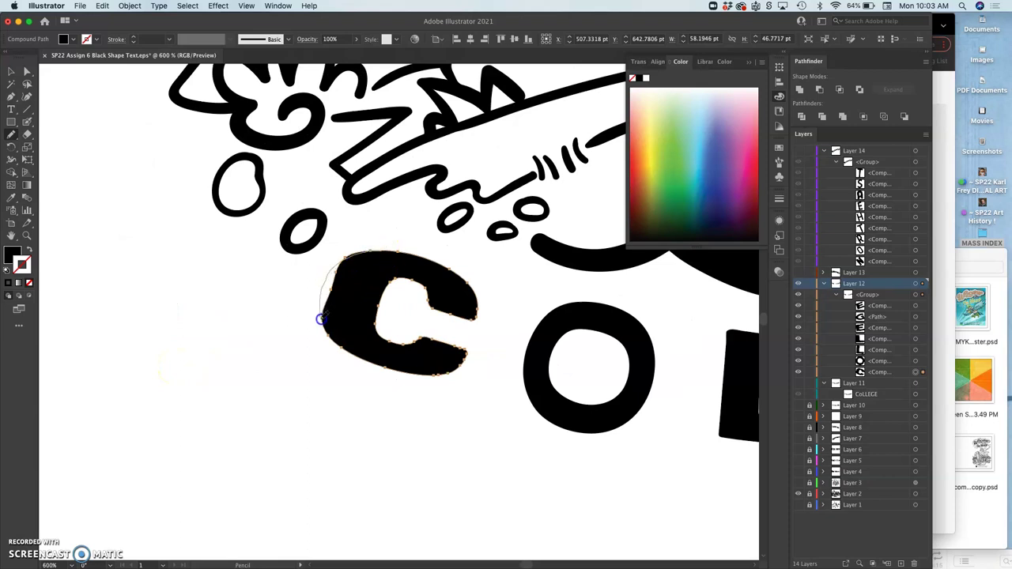
drag(324, 326, 326, 331)
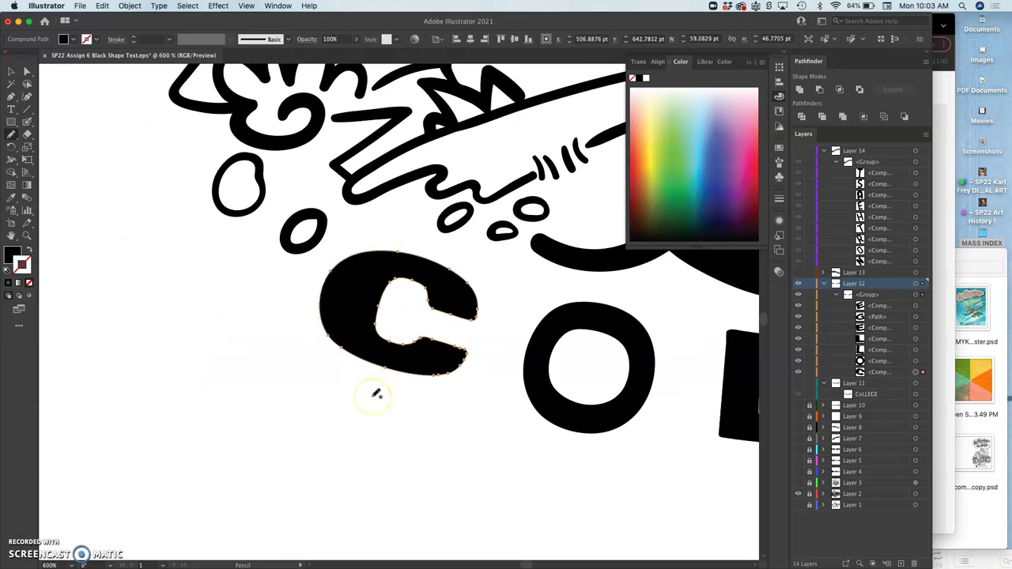
key(super+minus)
key(super+minus)
key(super+minus)
key(super+minus)
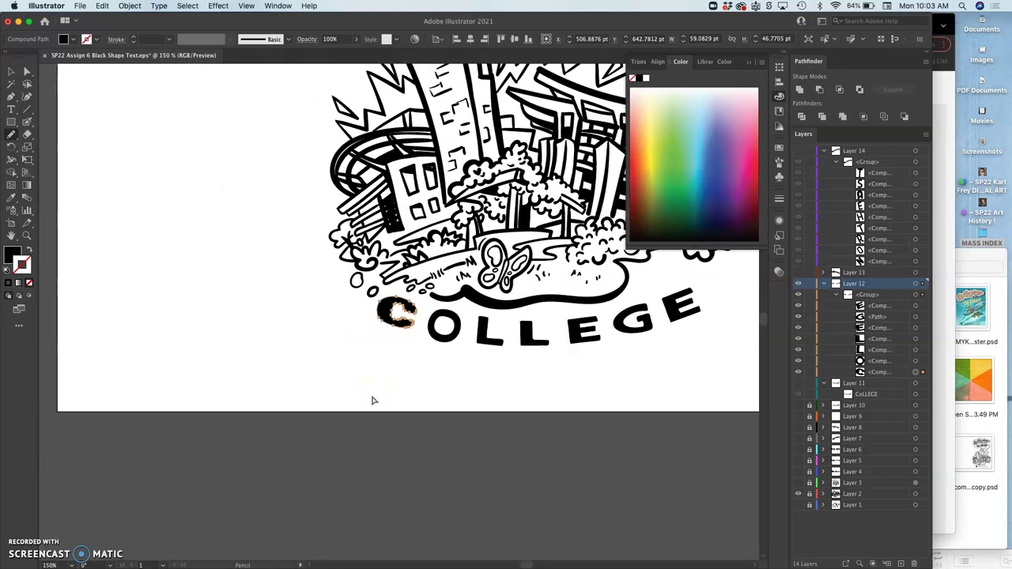
Redraw the second L's left and top edges with the Pencil.
scroll(374, 400, right, 2)
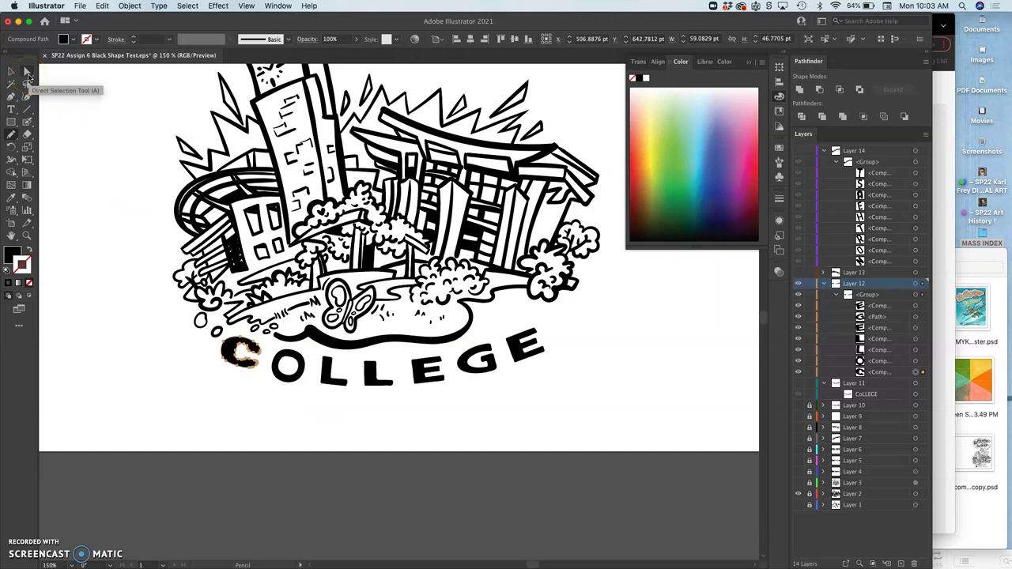
key(super+equal)
key(super+equal)
key(super+equal)
key(super+equal)
key(super+equal)
key(super+equal)
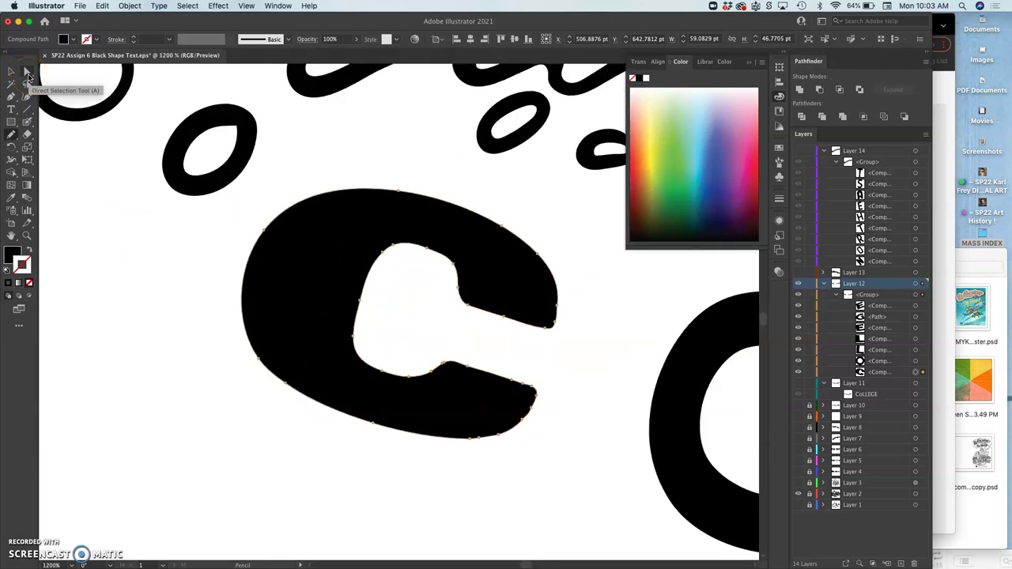
scroll(220, 318, right, 10)
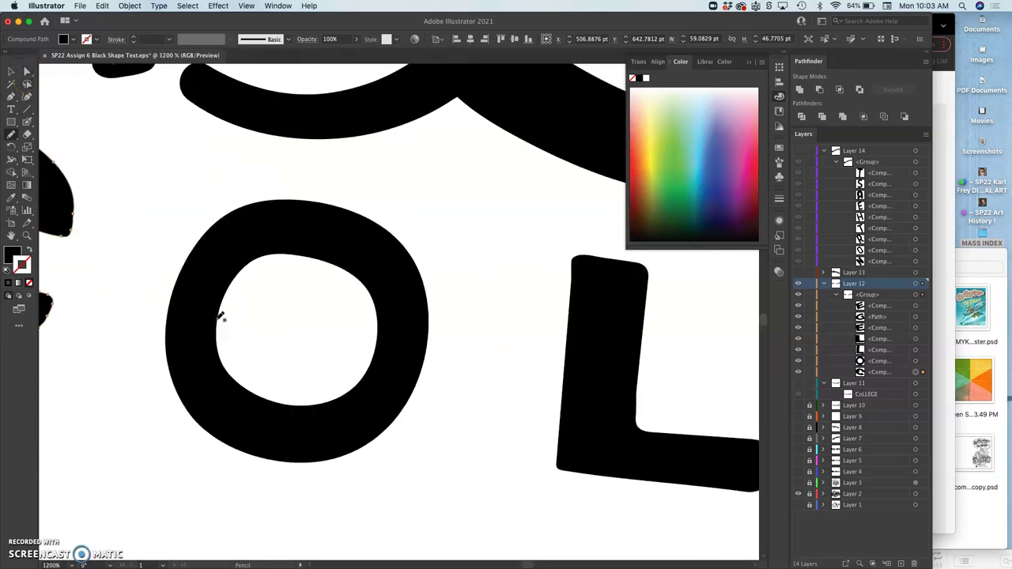
scroll(220, 318, right, 10)
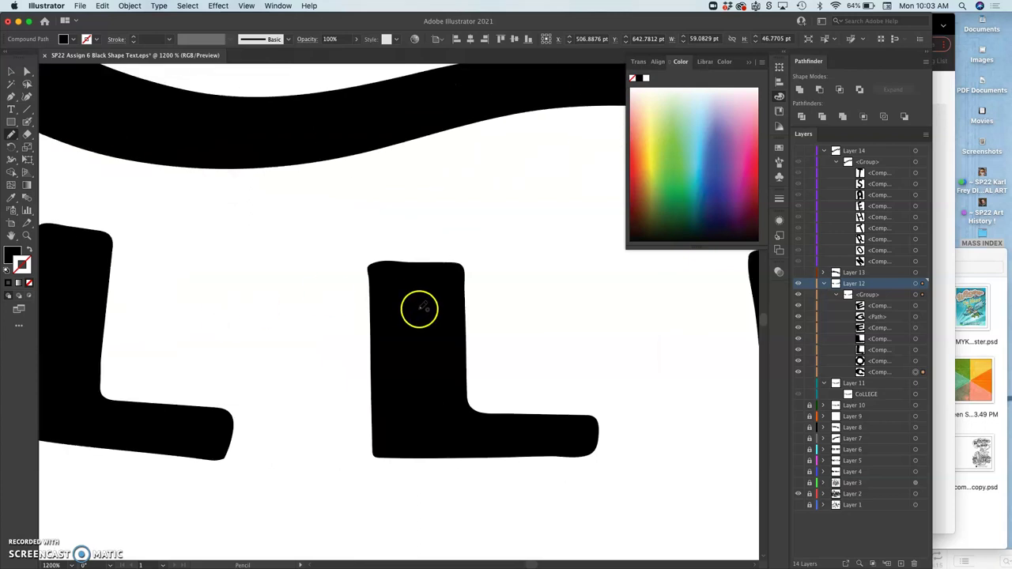
super+click(420, 310)
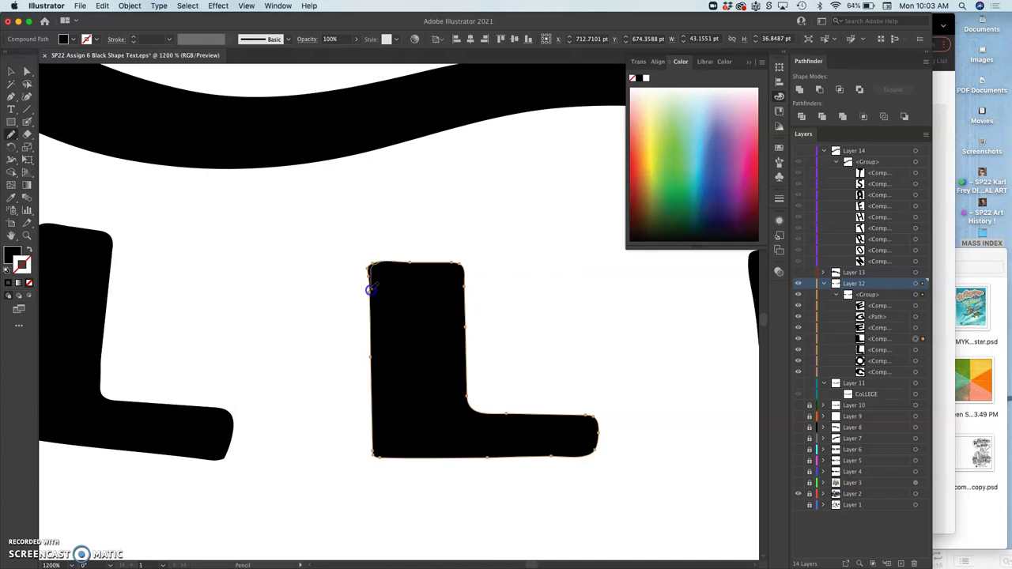
drag(372, 294, 422, 355)
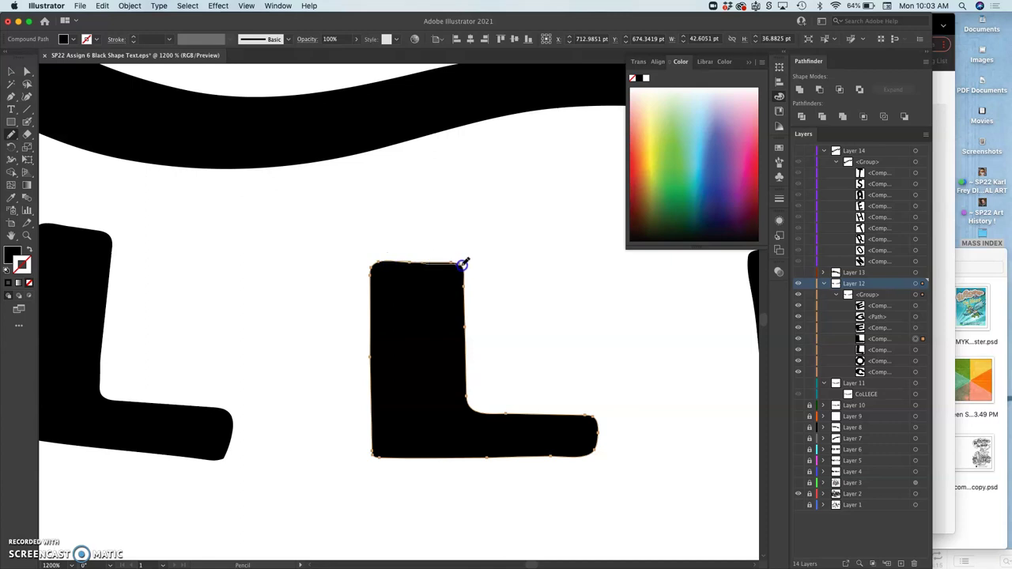
drag(465, 266, 468, 268)
Redraw the first E's left and lower-left edges with the Pencil.
scroll(482, 283, right, 5)
scroll(480, 295, right, 12)
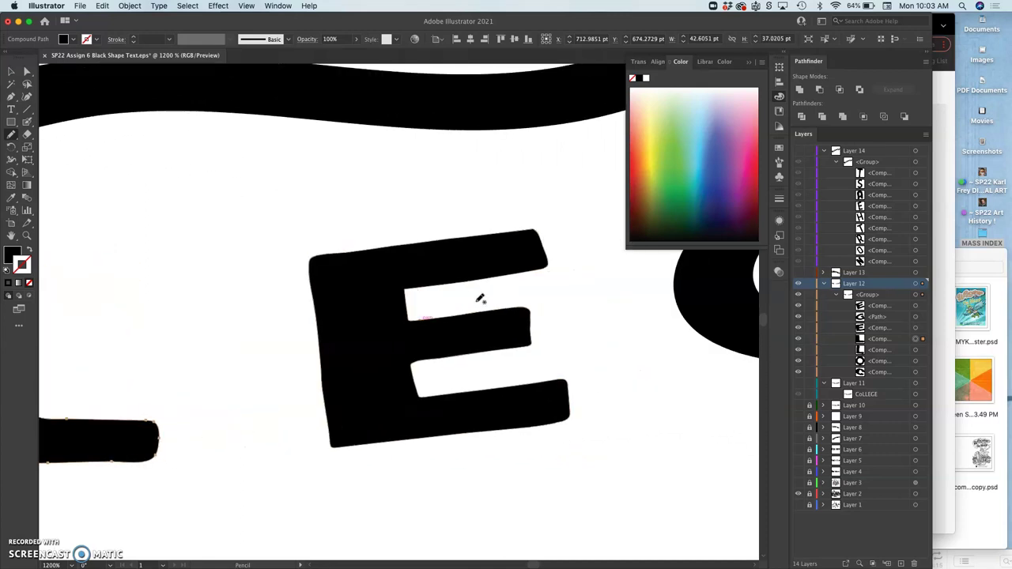
click(338, 317)
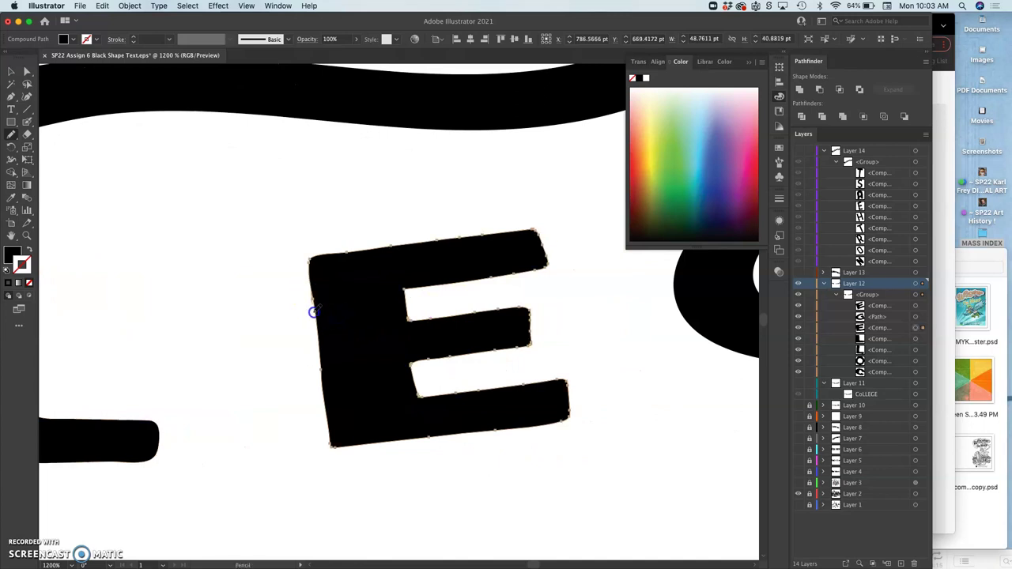
drag(339, 395, 315, 305)
mouse_move(319, 380)
mouse_down()
mouse_move(345, 432)
mouse_move(344, 380)
mouse_move(399, 394)
mouse_up()
scroll(399, 394, right, 10)
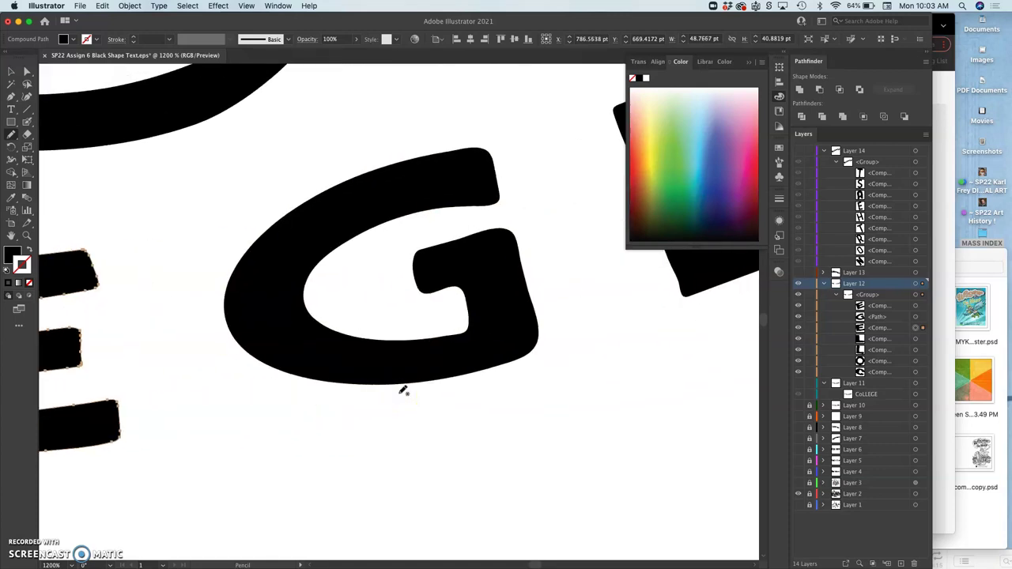
scroll(402, 389, right, 2)
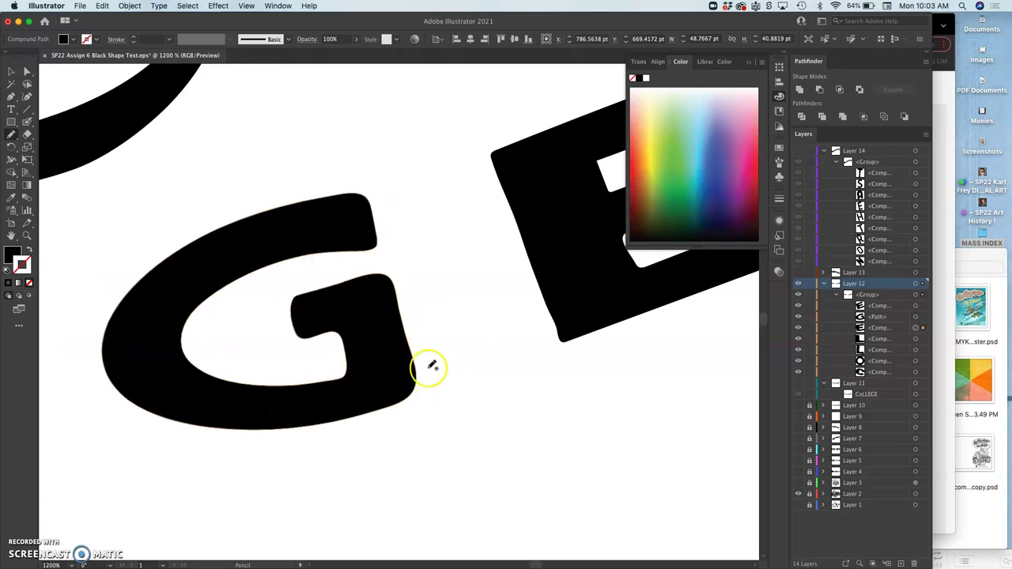
Select the last E and reshape its inner corner with the Pencil.
scroll(424, 365, right, 5)
click(458, 334)
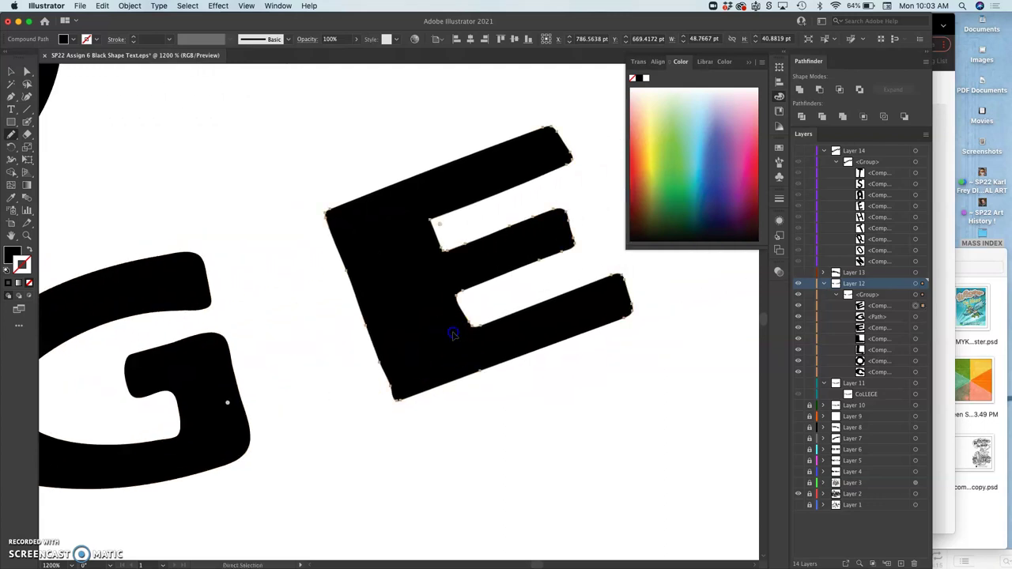
click(459, 294)
drag(504, 319, 507, 317)
click(463, 294)
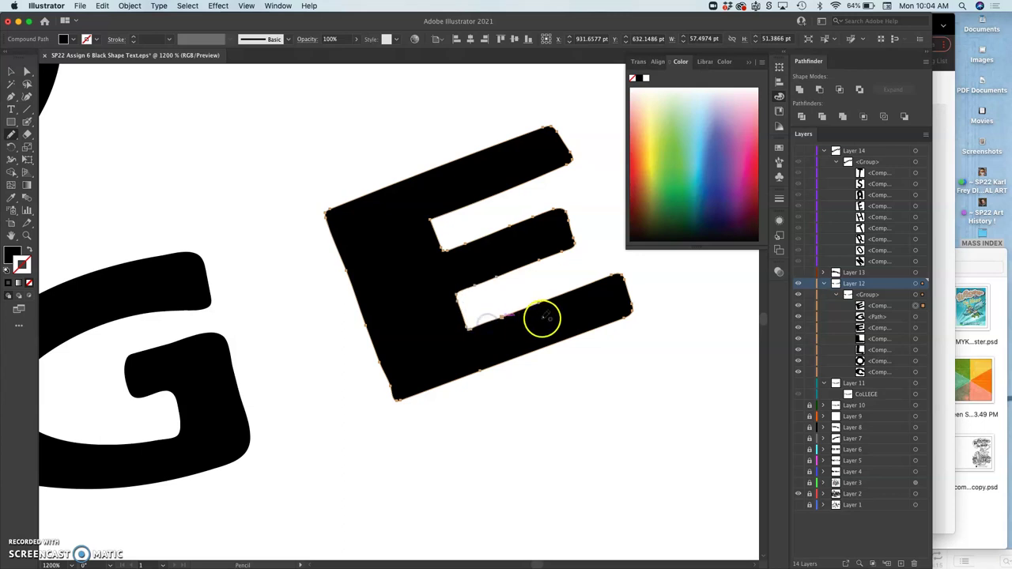
Redraw the last E's lower bar edge up close, then return to the full COLLEGE view.
super+click(541, 383)
super+click(498, 351)
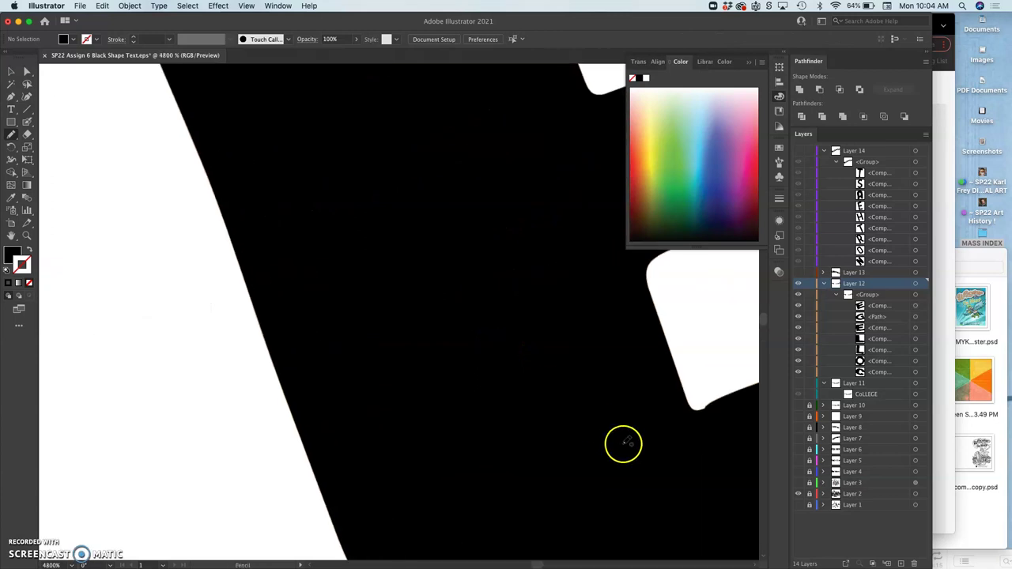
scroll(625, 441, right, 3)
click(557, 377)
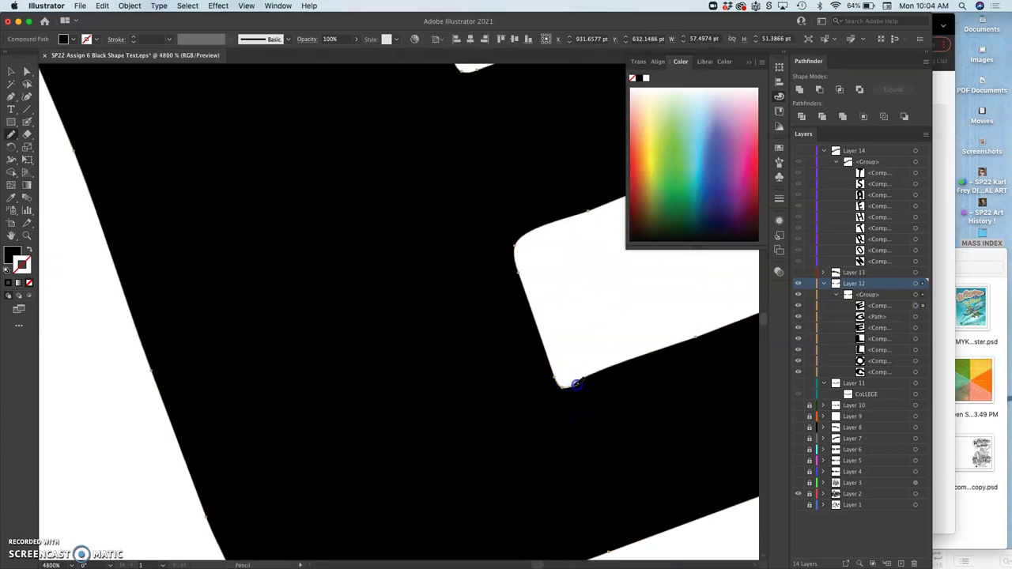
mouse_move(666, 348)
mouse_down()
mouse_move(704, 358)
mouse_move(677, 360)
mouse_move(716, 331)
mouse_up()
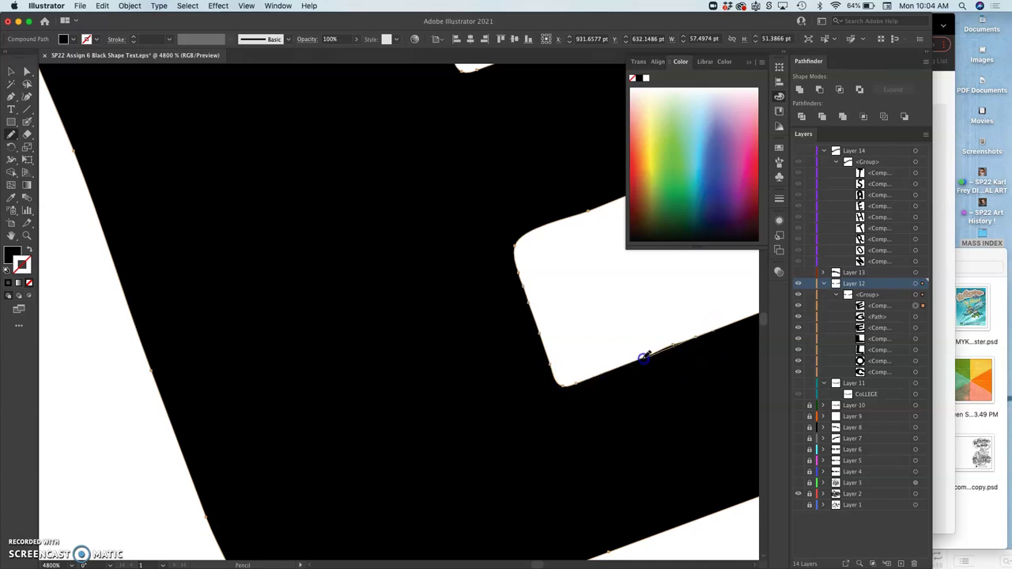
scroll(625, 376, right, 3)
key(super+minus)
key(super+minus)
key(super+minus)
key(super+minus)
key(super+minus)
key(super+minus)
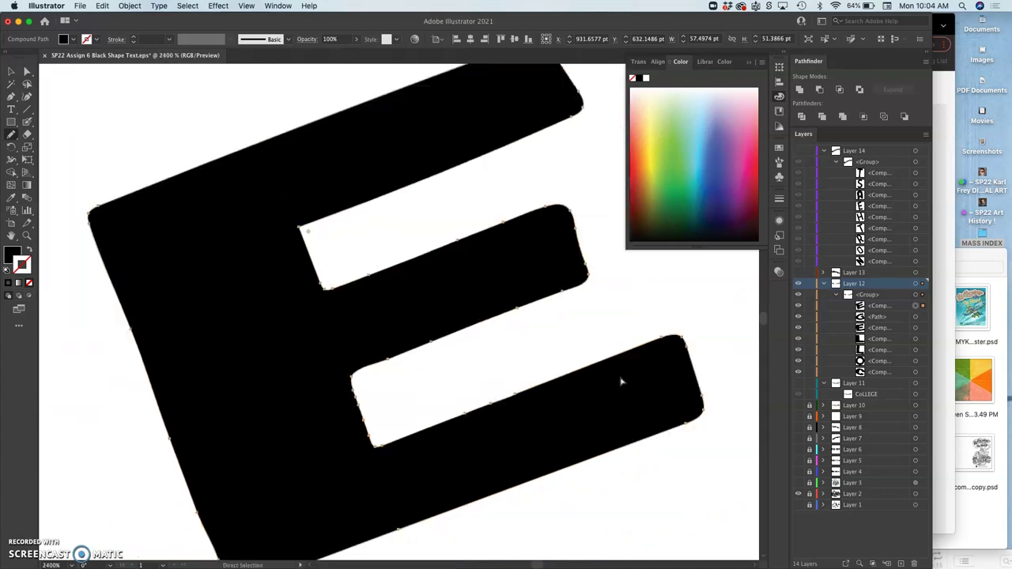
scroll(621, 382, left, 2)
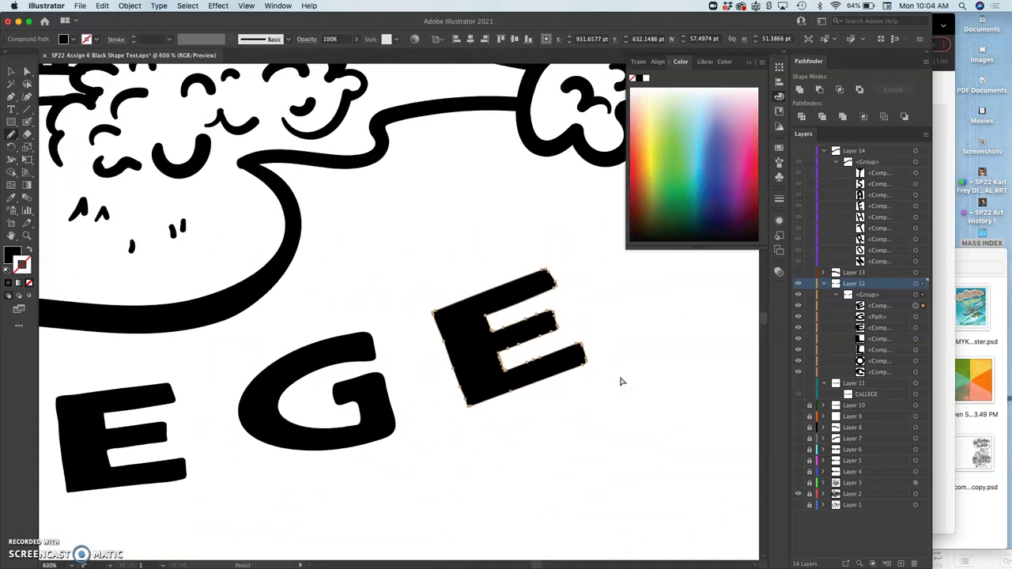
key(super+minus)
key(super+minus)
key(super+minus)
key(super+minus)
Save the file and lock the finished COLLEGE layer.
scroll(621, 382, up, 3)
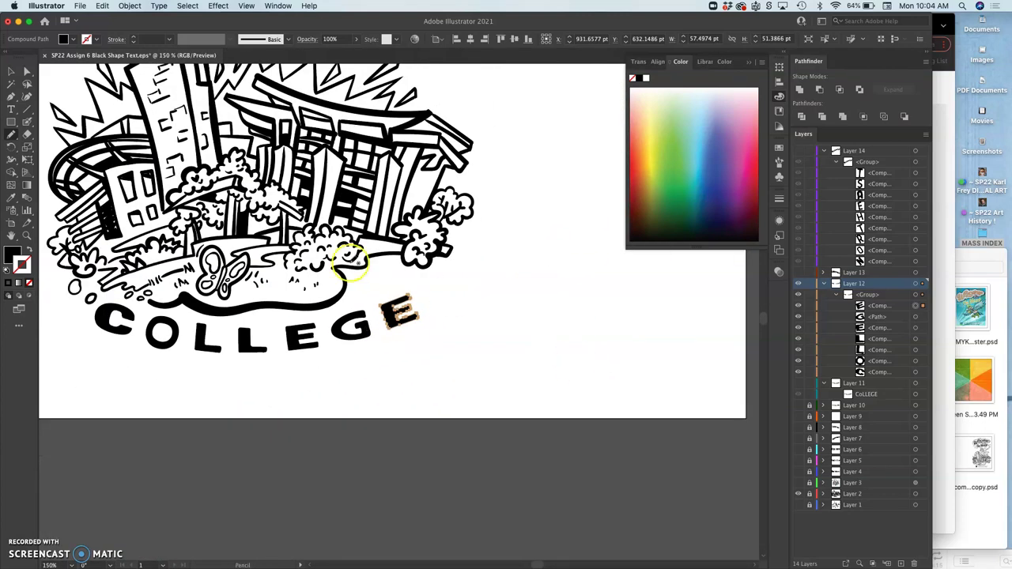
scroll(621, 382, up, 2)
scroll(348, 257, up, 2)
scroll(348, 257, left, 3)
key(super+s)
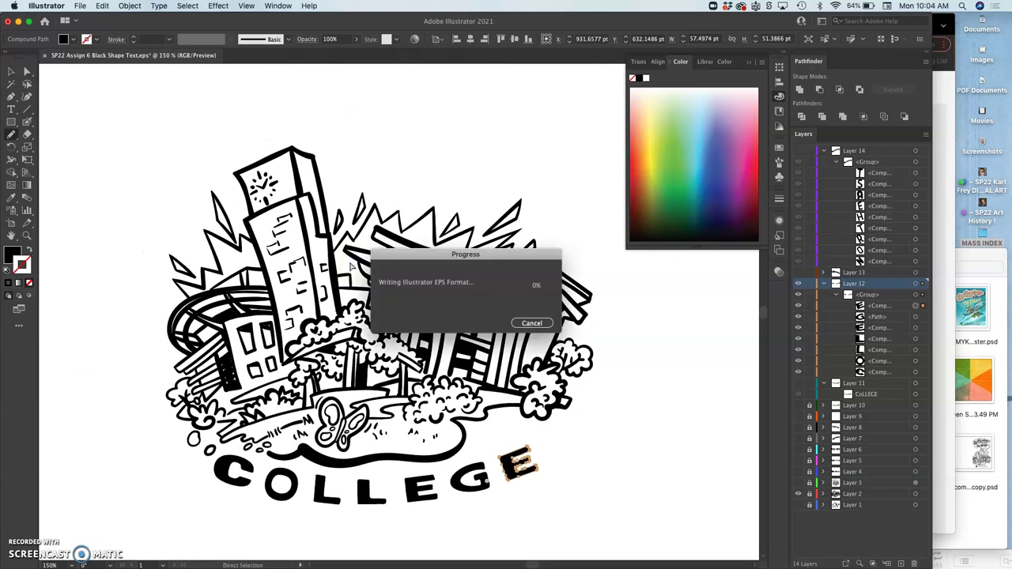
click(809, 284)
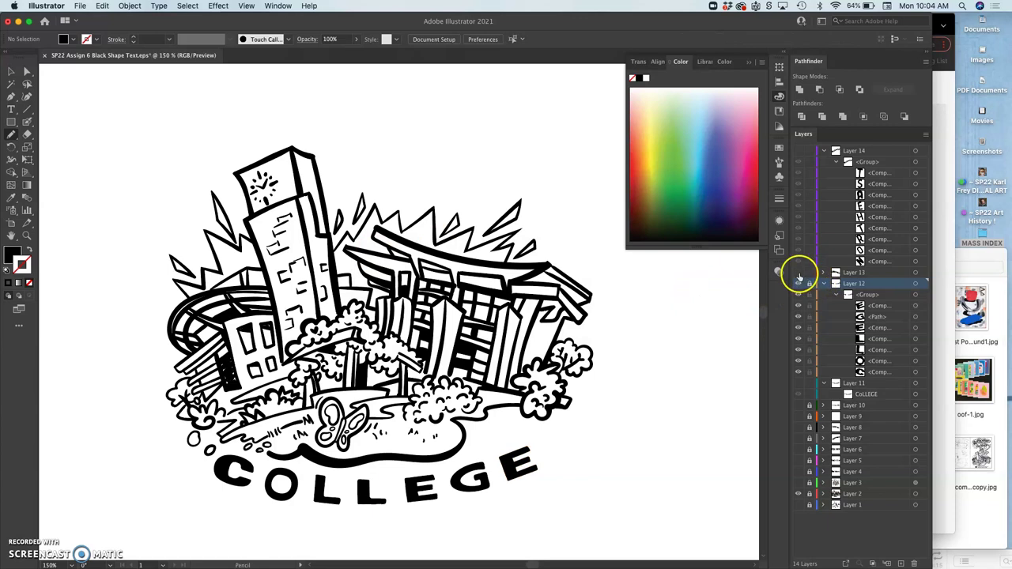
Show the LAKEVIEW lettering, select it, and inspect it close up at 400%.
click(798, 272)
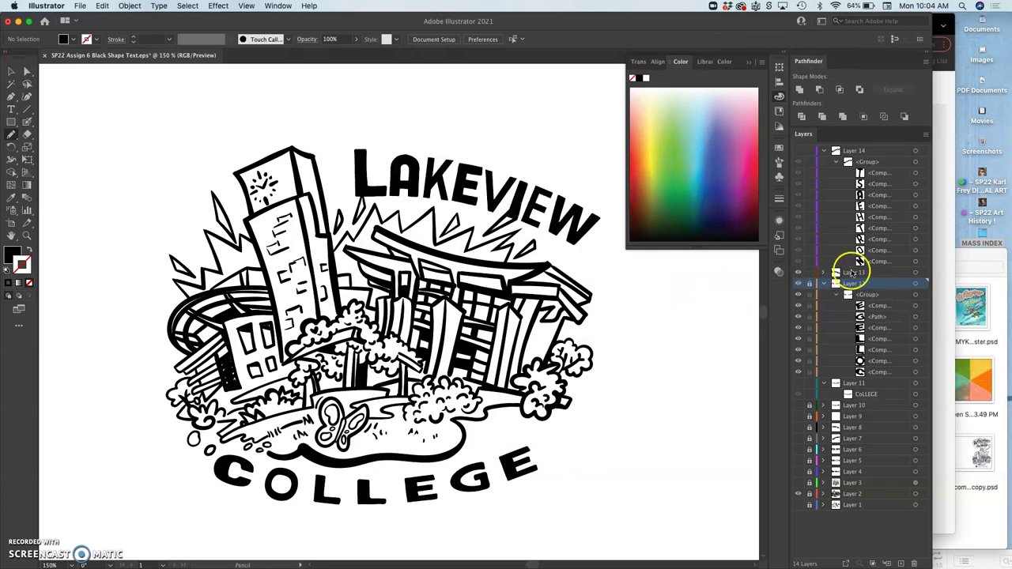
click(914, 273)
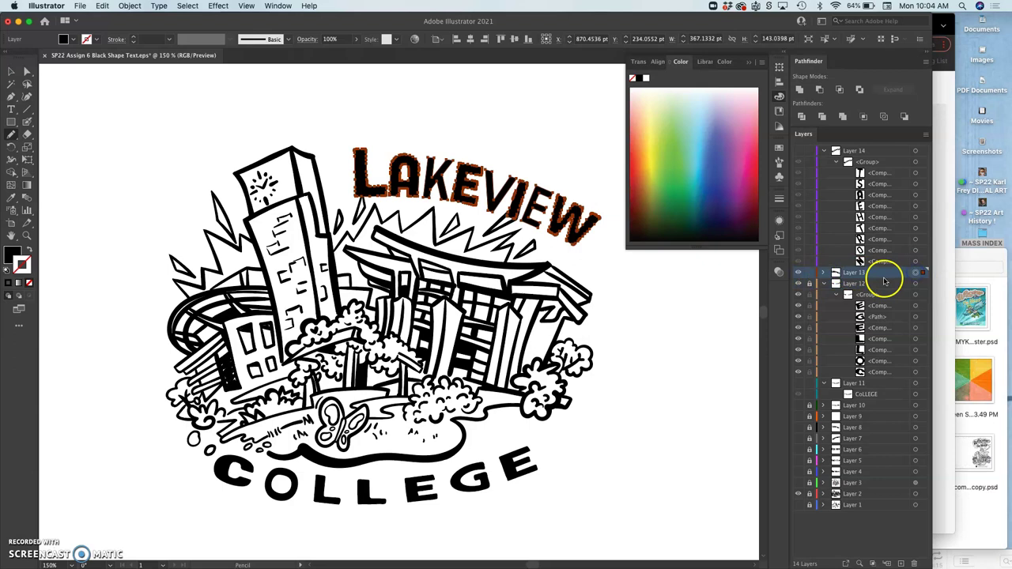
click(26, 73)
scroll(455, 146, right, 5)
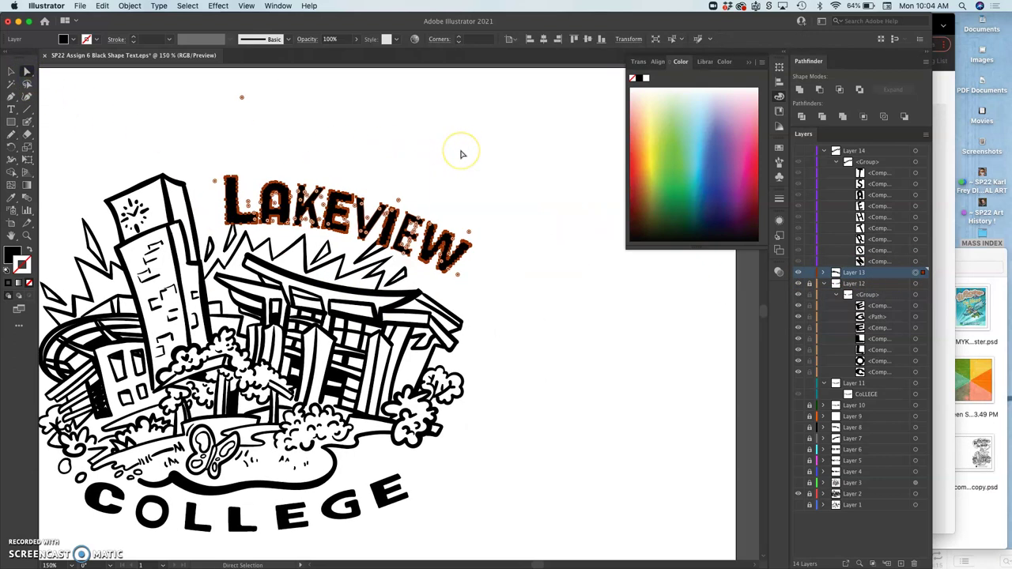
key(v)
key(super+equal)
key(super+equal)
key(super+equal)
key(a)
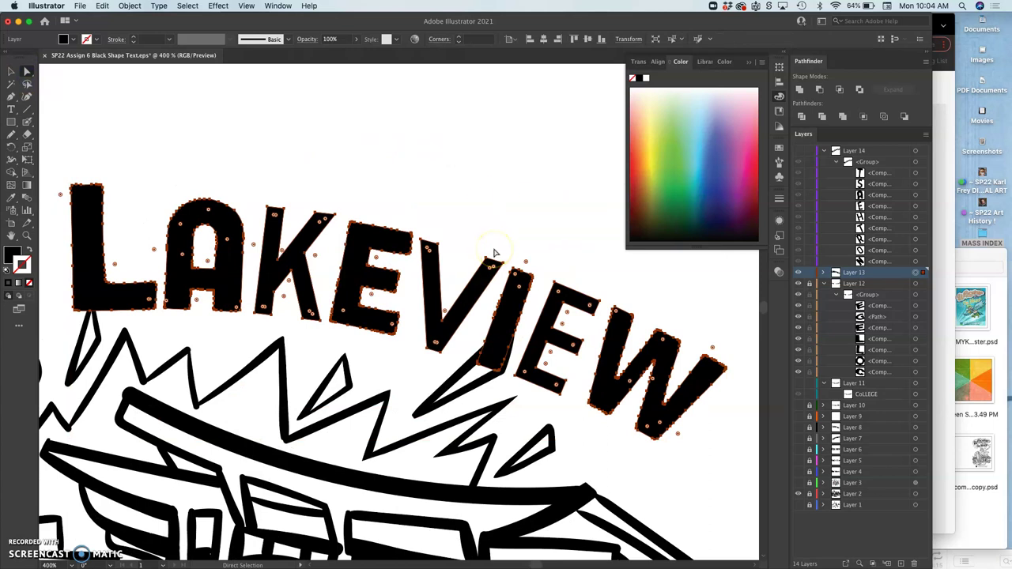
key(super+minus)
key(super+minus)
key(super+minus)
click(327, 305)
click(863, 308)
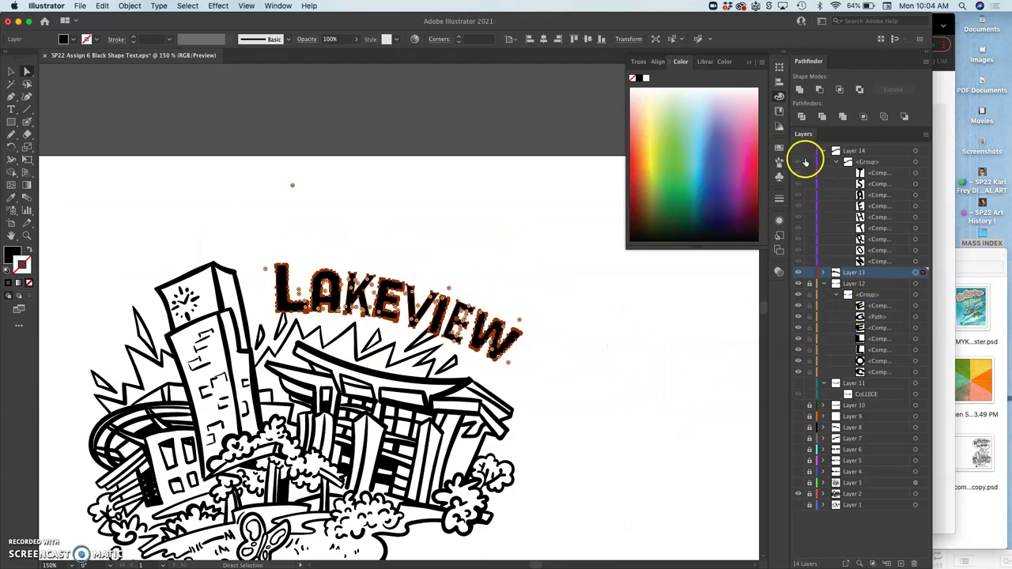
Show the NORTHEAST layer again and collapse Layer 12 in the Layers panel.
click(799, 154)
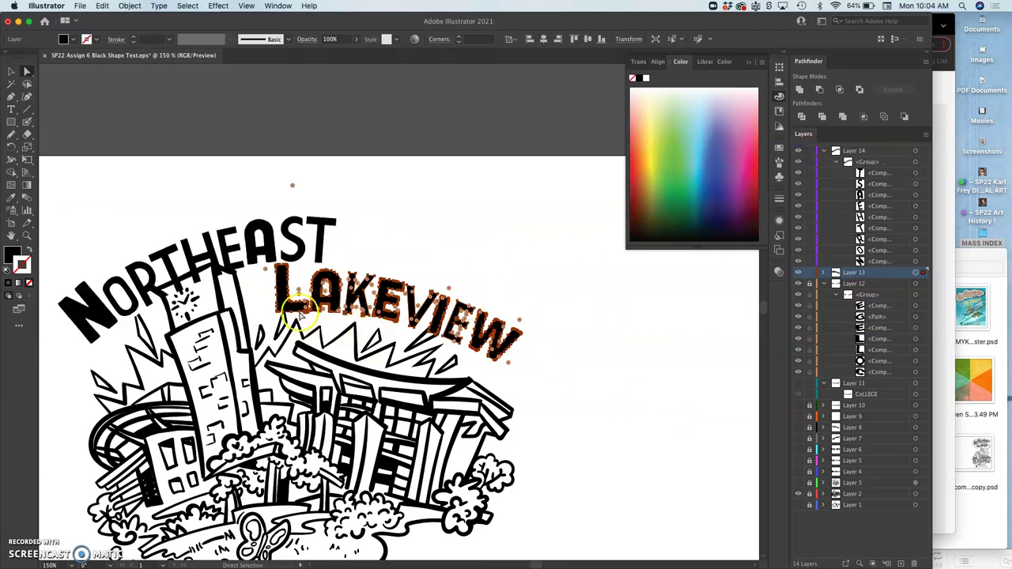
scroll(299, 303, up, 5)
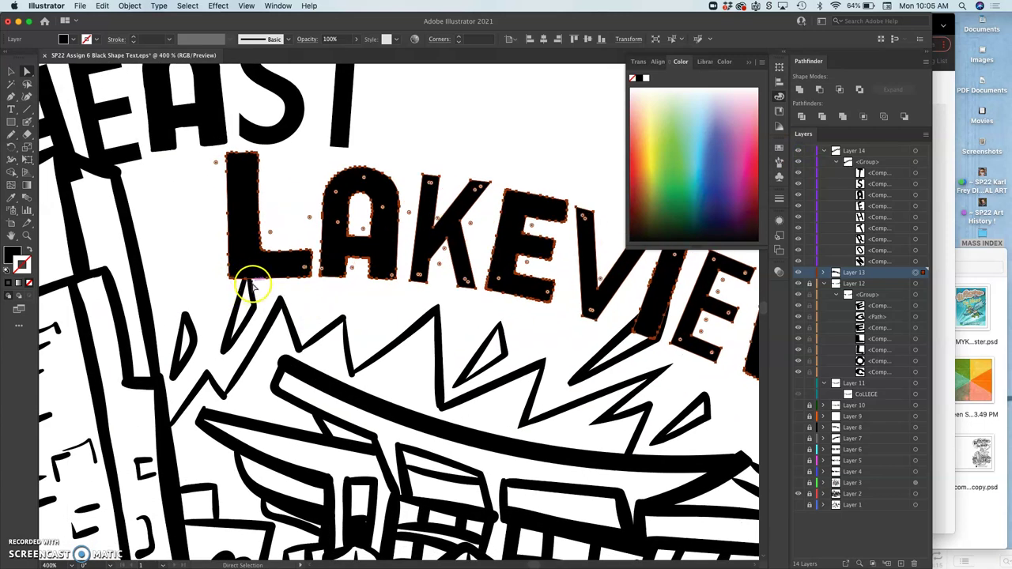
scroll(317, 291, right, 3)
scroll(317, 295, right, 3)
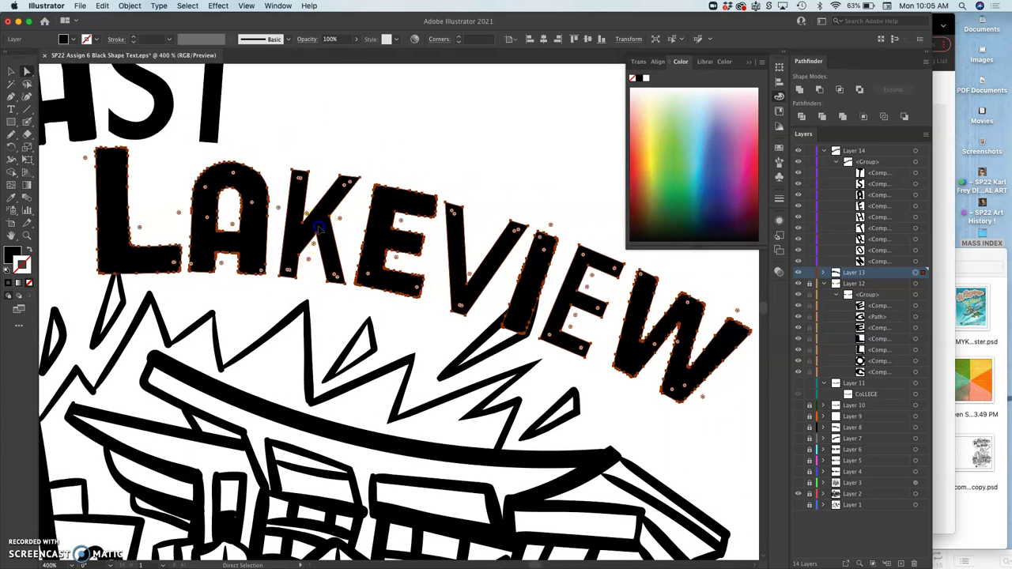
click(25, 73)
click(824, 284)
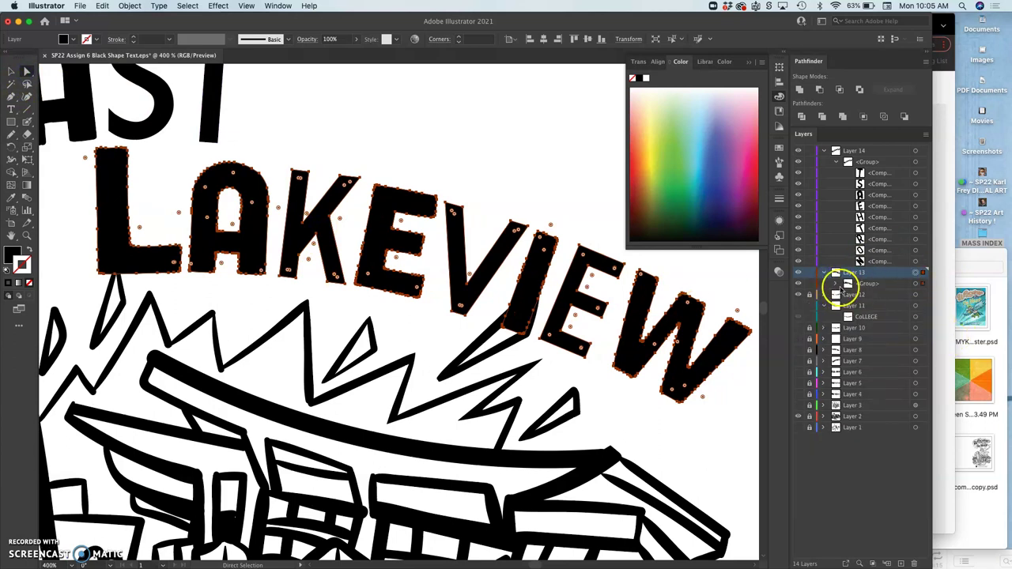
Select the K in Layer 13 and give it a black 4 pt stroke.
click(824, 273)
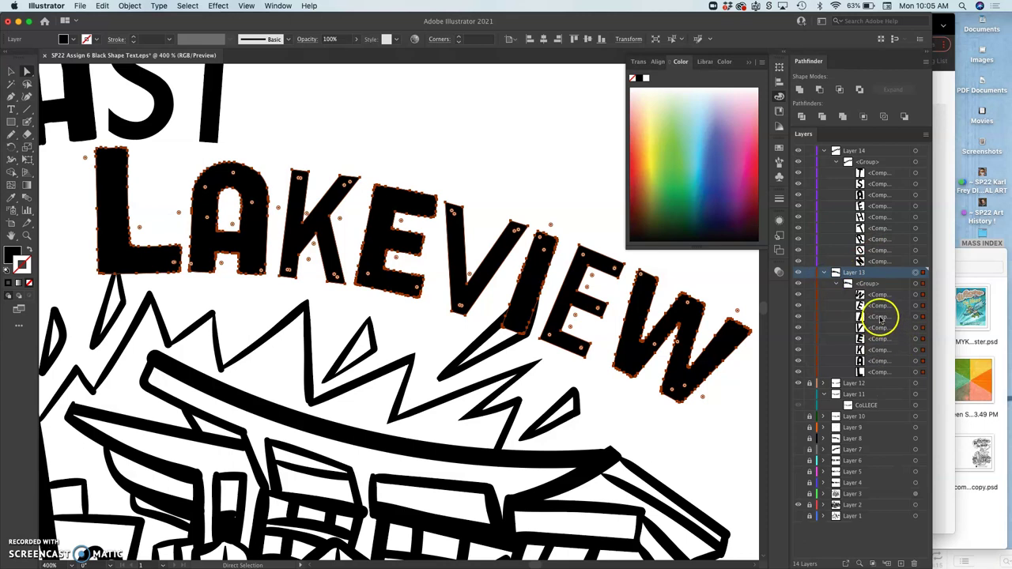
click(915, 350)
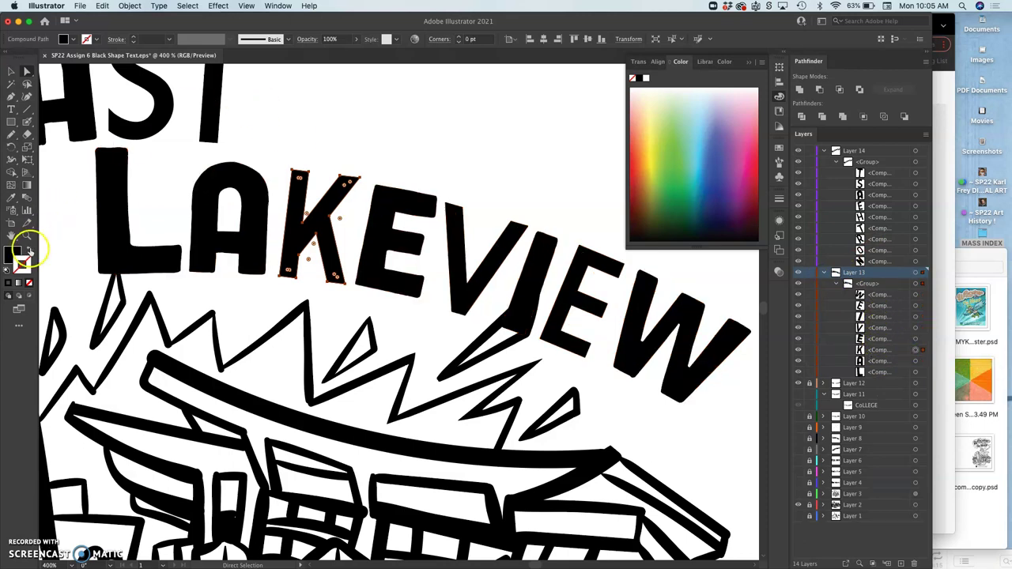
drag(12, 253, 21, 265)
click(134, 37)
click(133, 37)
click(133, 37)
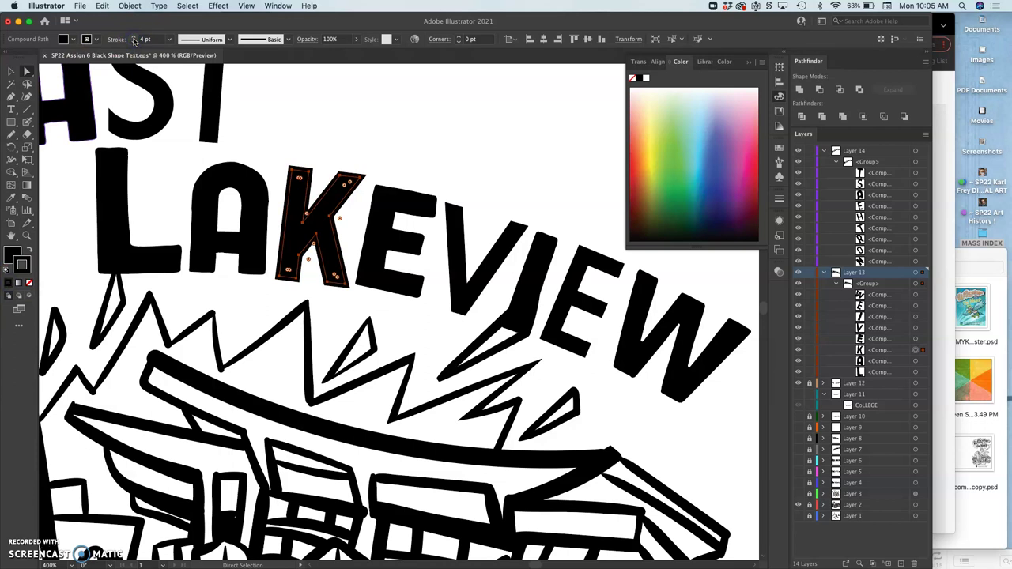
click(134, 42)
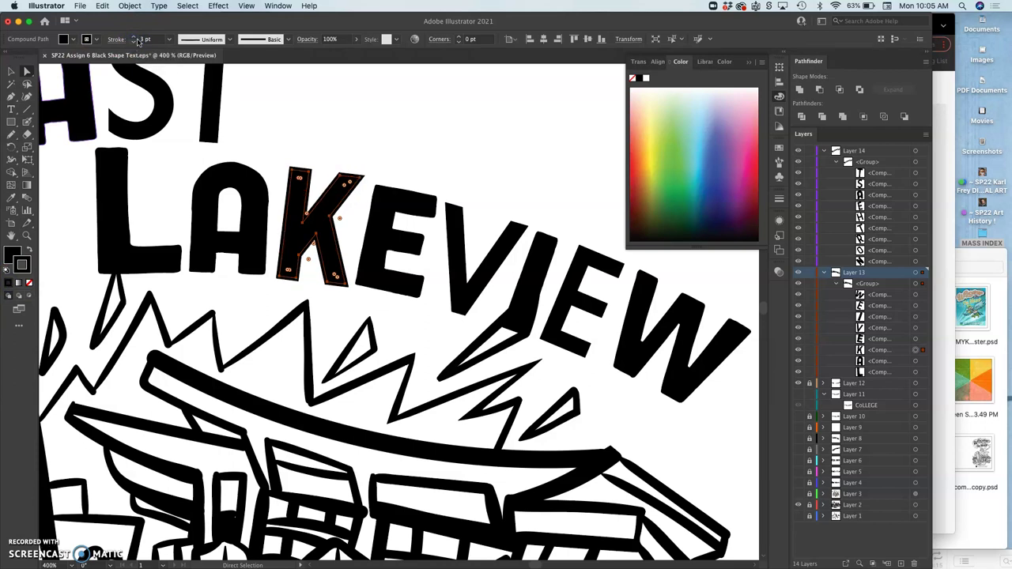
click(135, 37)
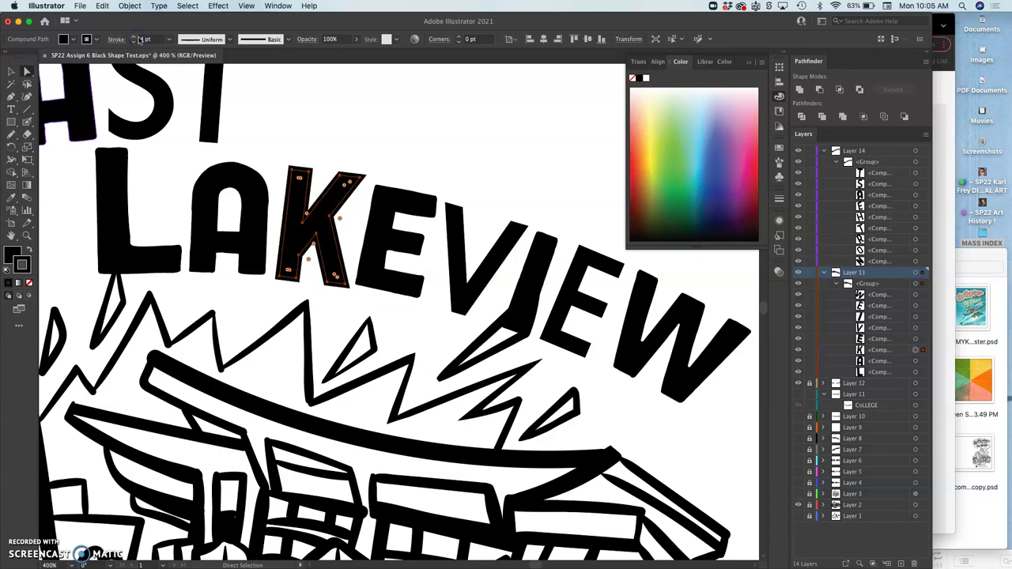
Try a tapered width profile, then reset the K's stroke profile to Uniform.
click(227, 41)
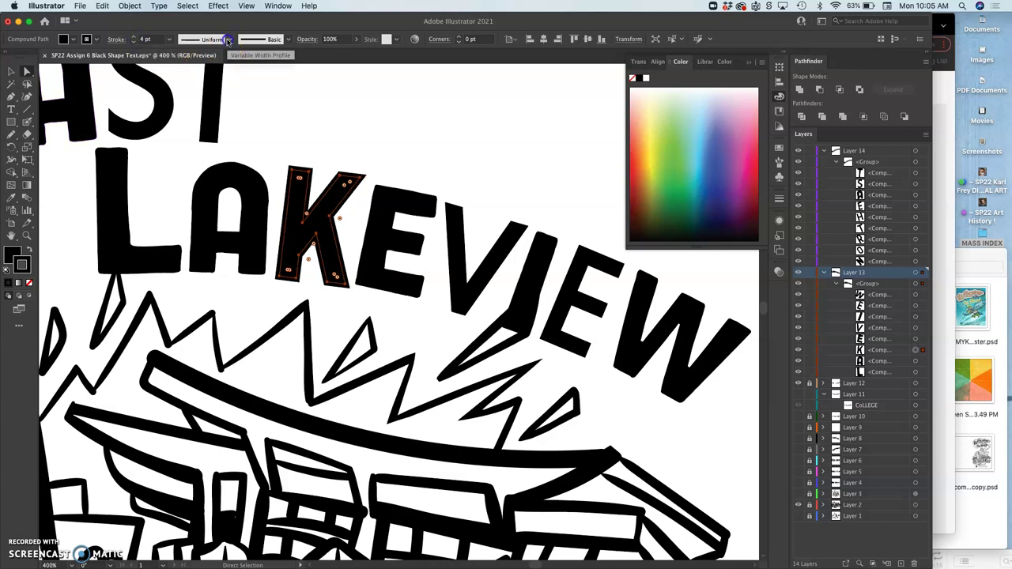
click(222, 90)
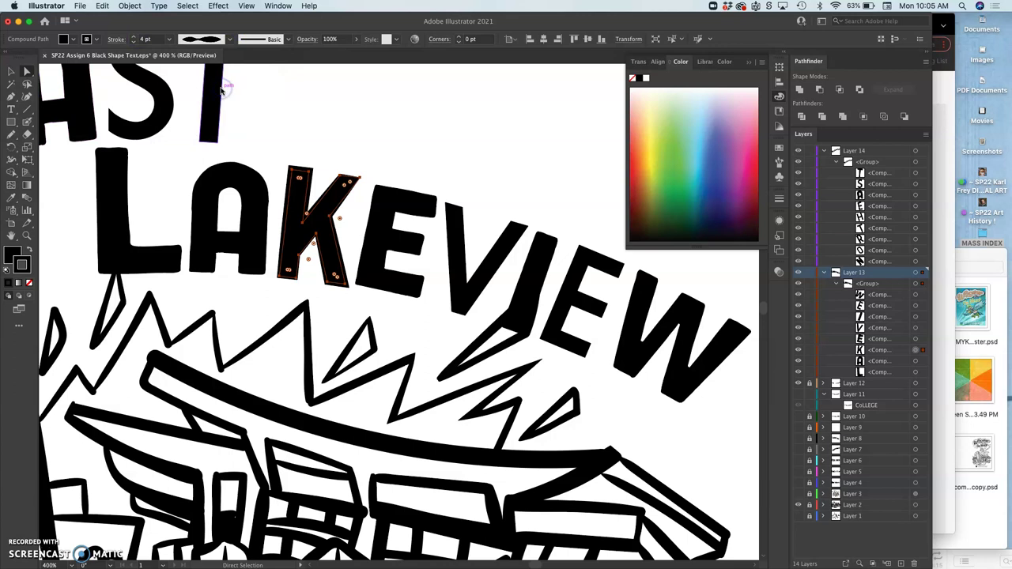
click(229, 38)
click(214, 57)
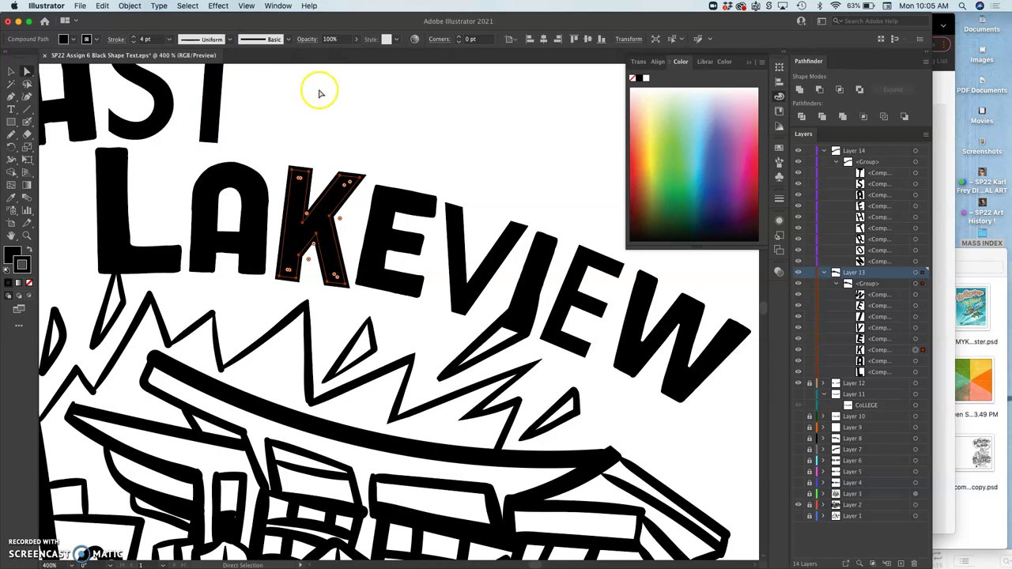
Outline the K's stroke and unite it into a single solid path.
click(132, 7)
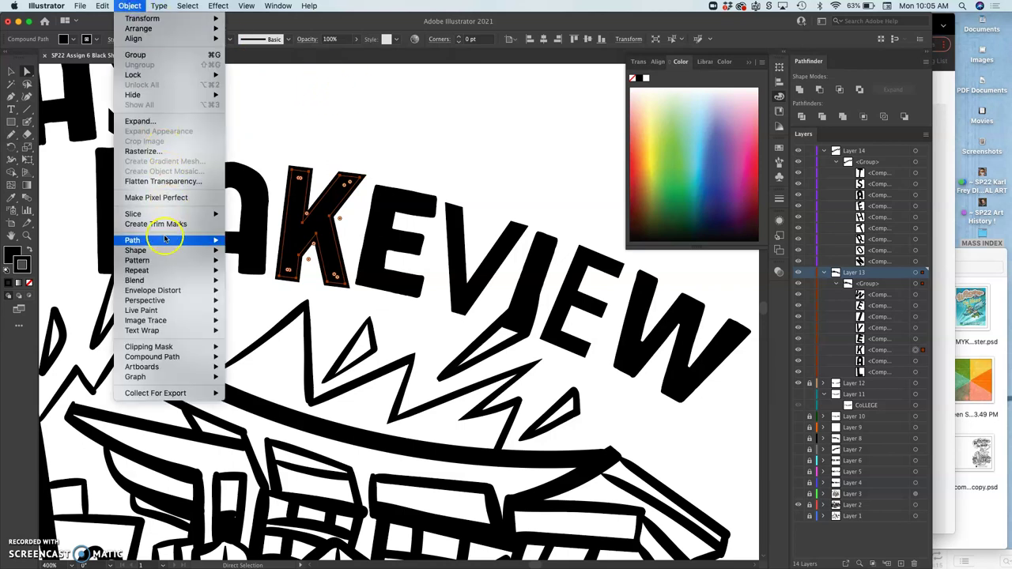
mouse_move(174, 240)
click(266, 270)
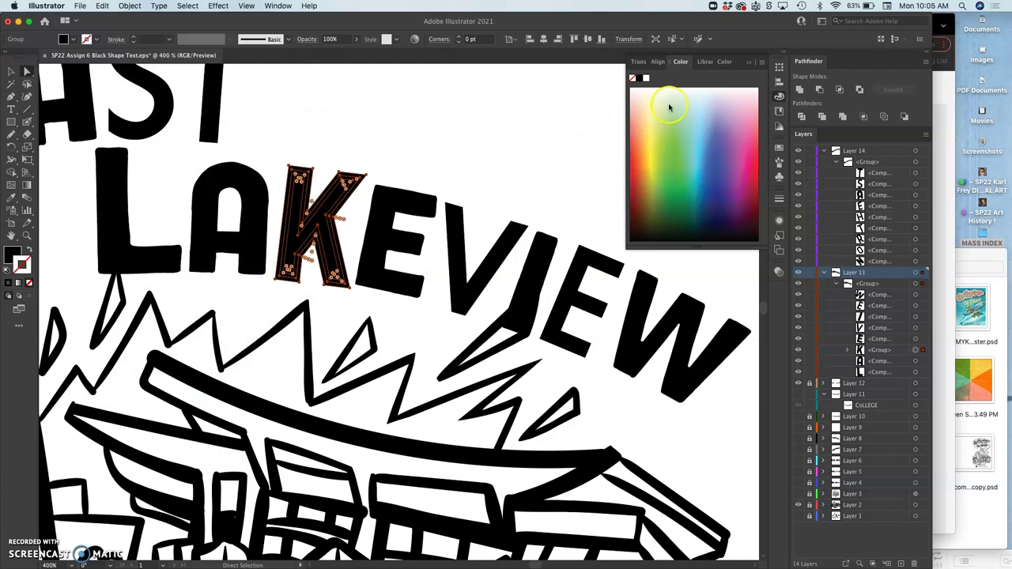
click(799, 90)
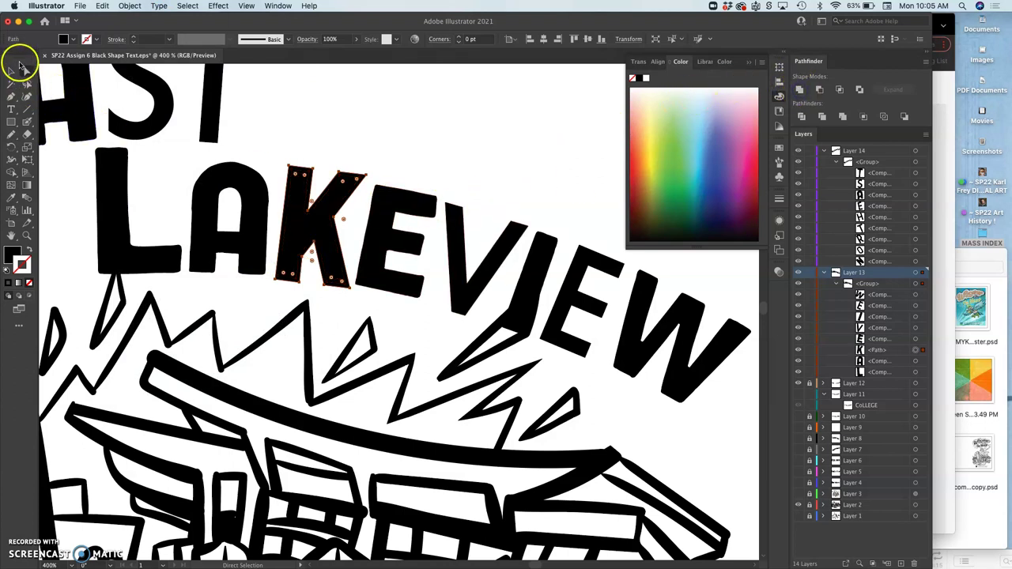
Shorten the K from top and bottom, nudge it left and down, and tilt it slightly.
click(11, 71)
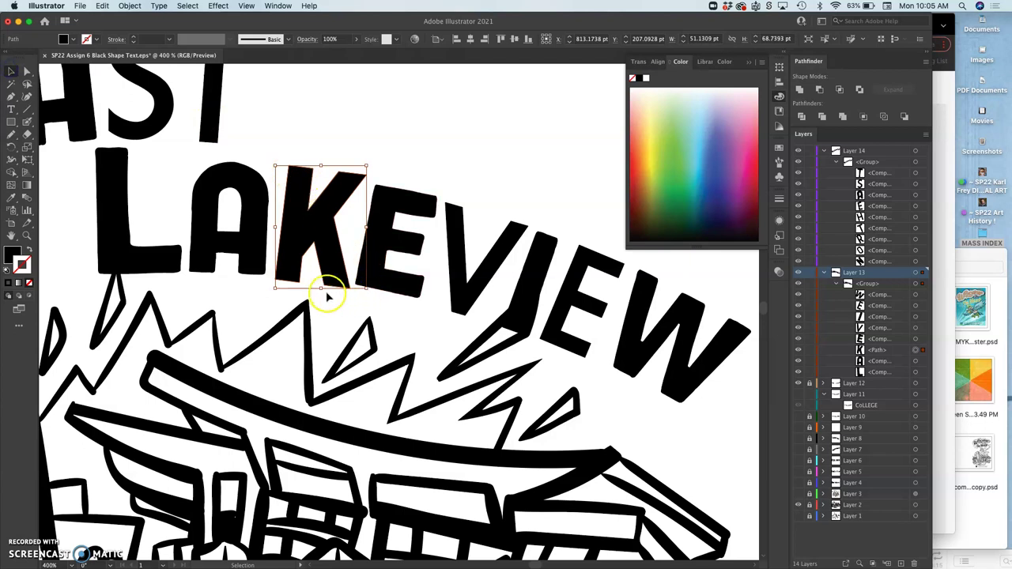
drag(323, 290, 320, 283)
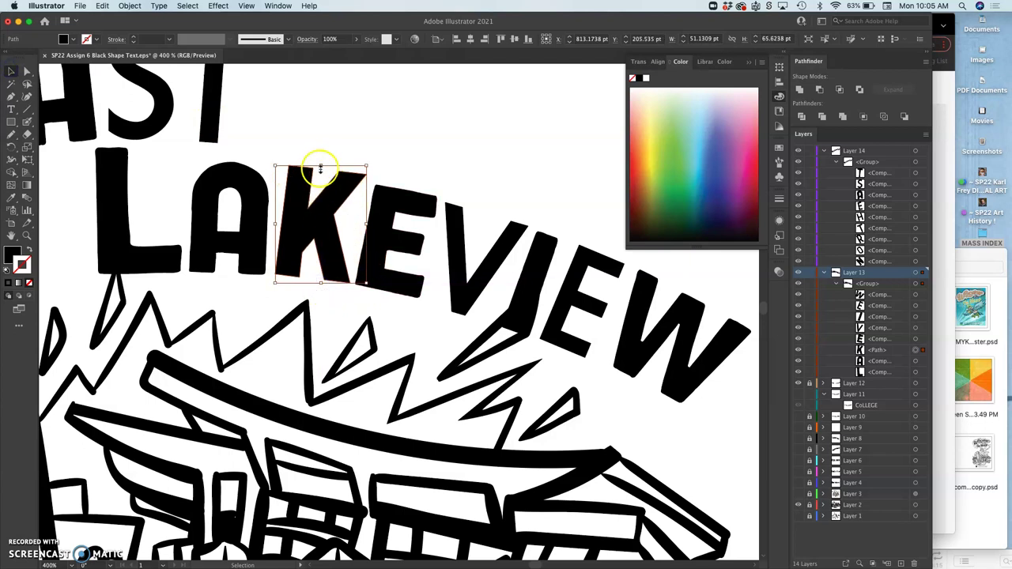
drag(320, 166, 319, 173)
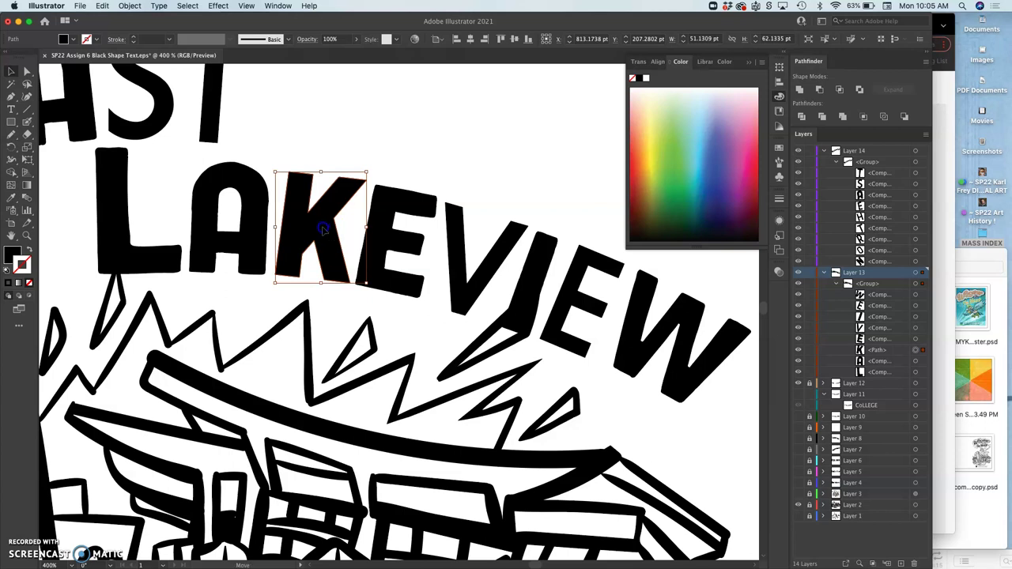
key(Left)
key(Left)
key(Down)
click(372, 171)
drag(368, 170, 367, 169)
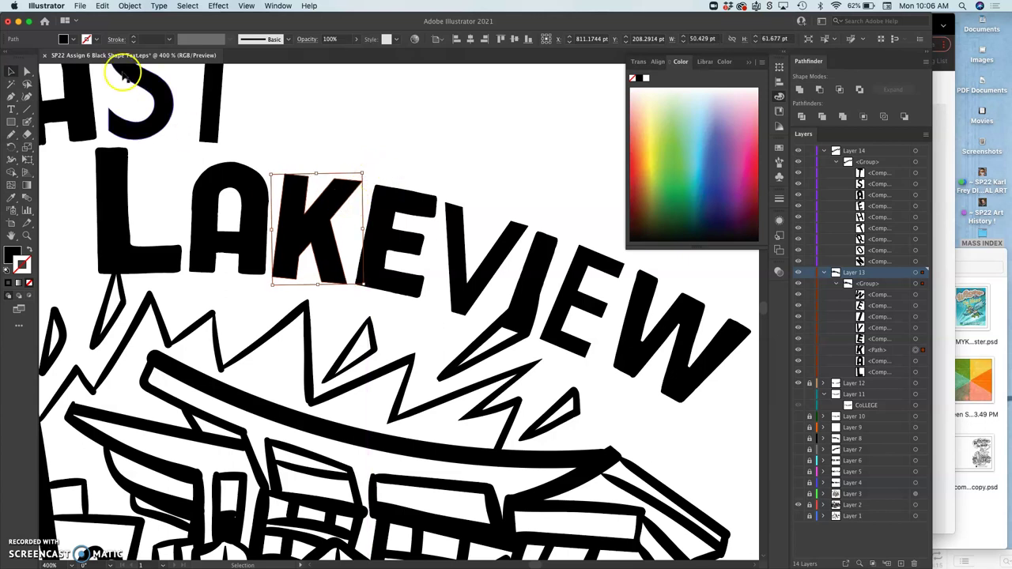
Move the K's top anchor with Direct Selection, lowering it about 1.48 pt.
click(27, 71)
click(287, 118)
click(314, 188)
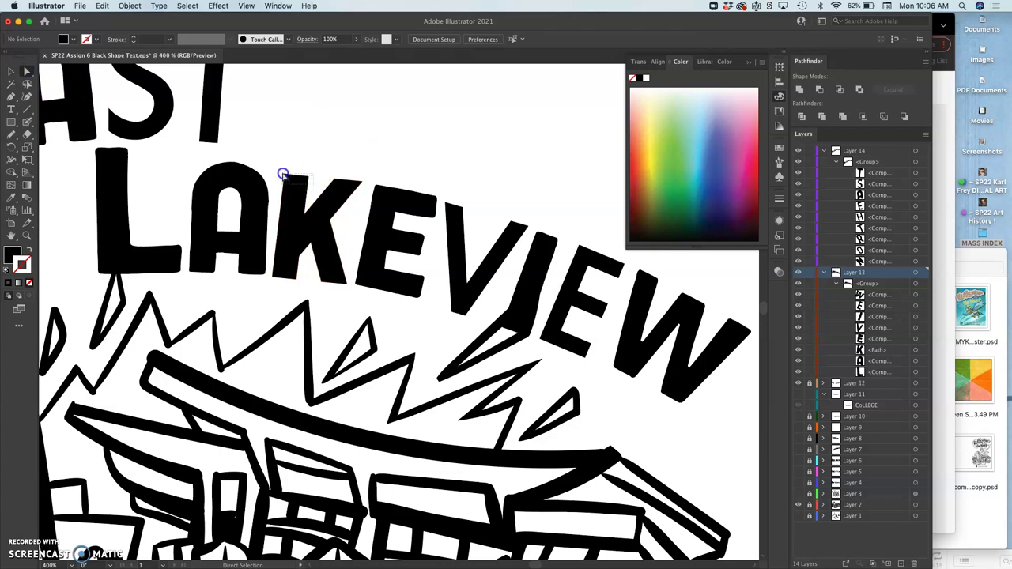
click(26, 71)
click(312, 176)
drag(312, 175, 308, 175)
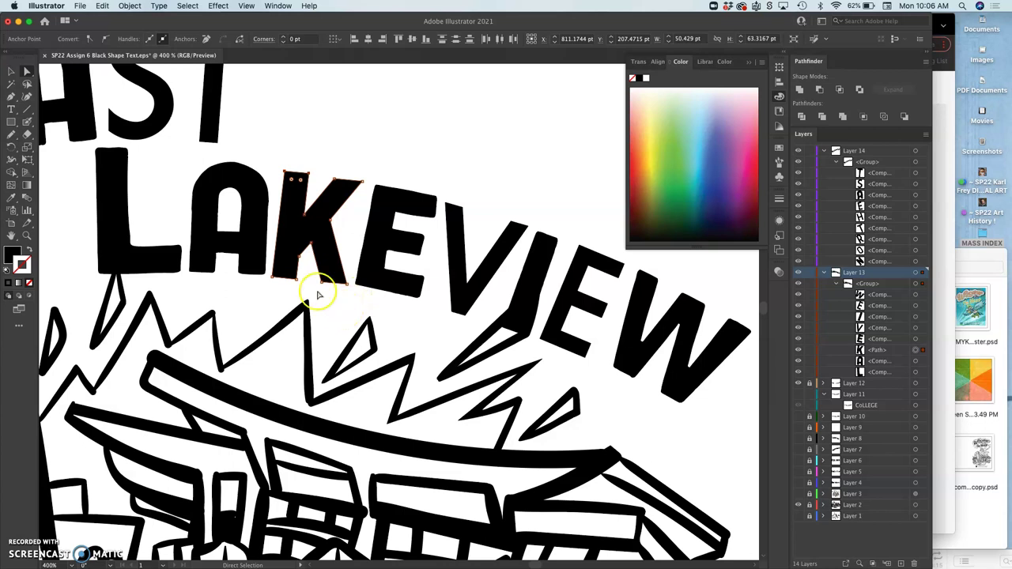
Switch to the Pencil tool and zoom in on the K to 800%.
click(13, 135)
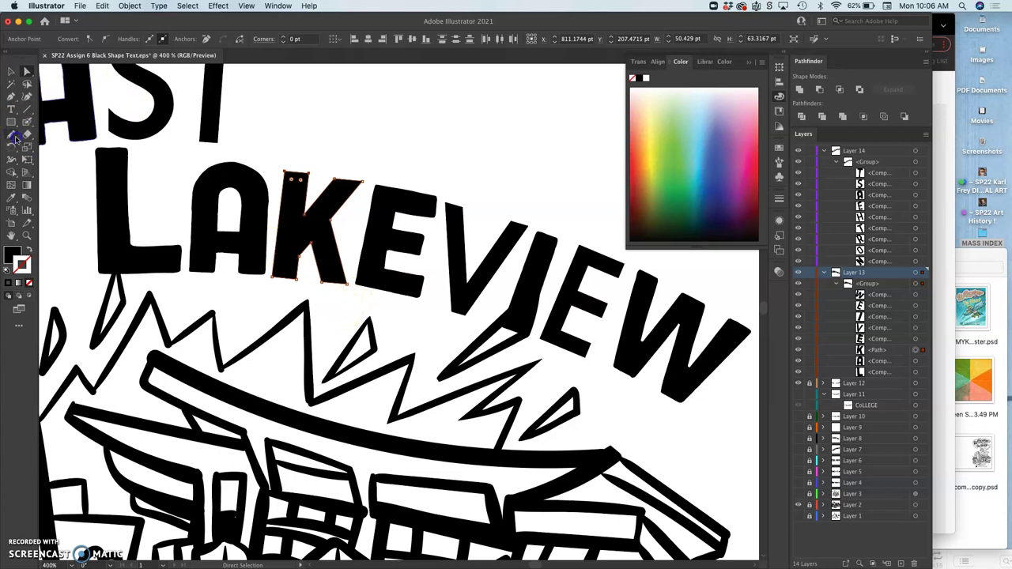
key(super+equal)
key(super+equal)
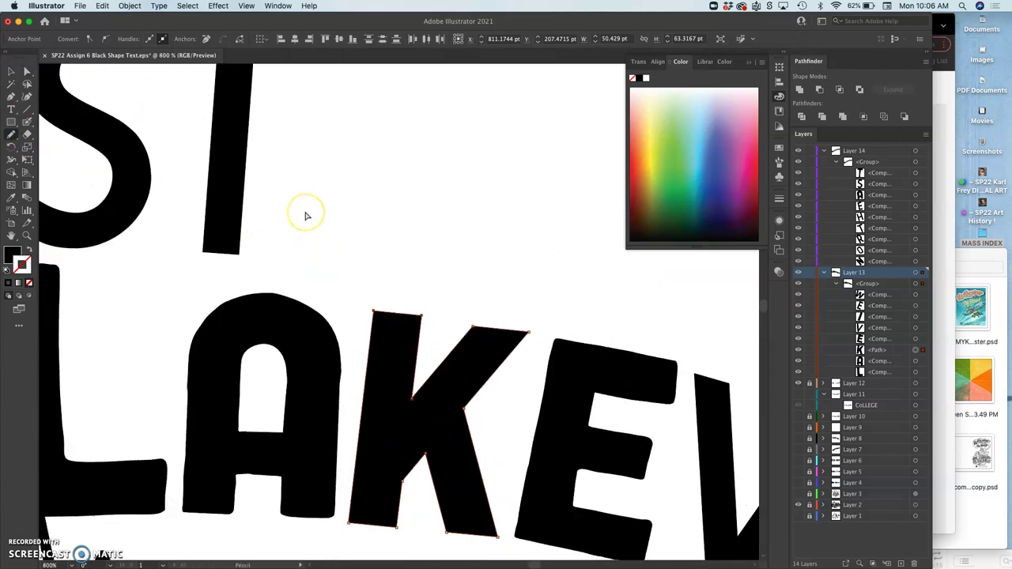
scroll(307, 216, down, 2)
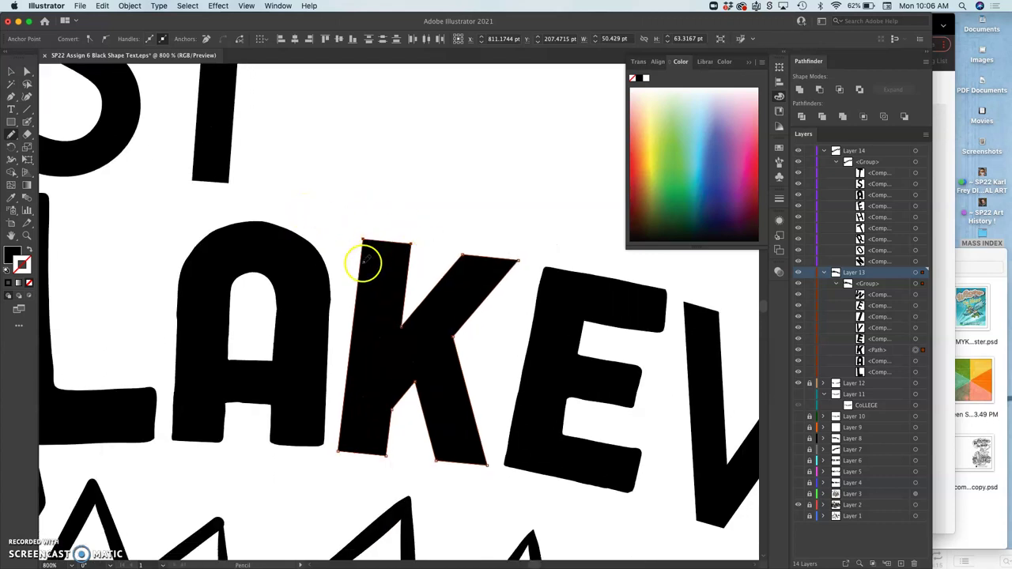